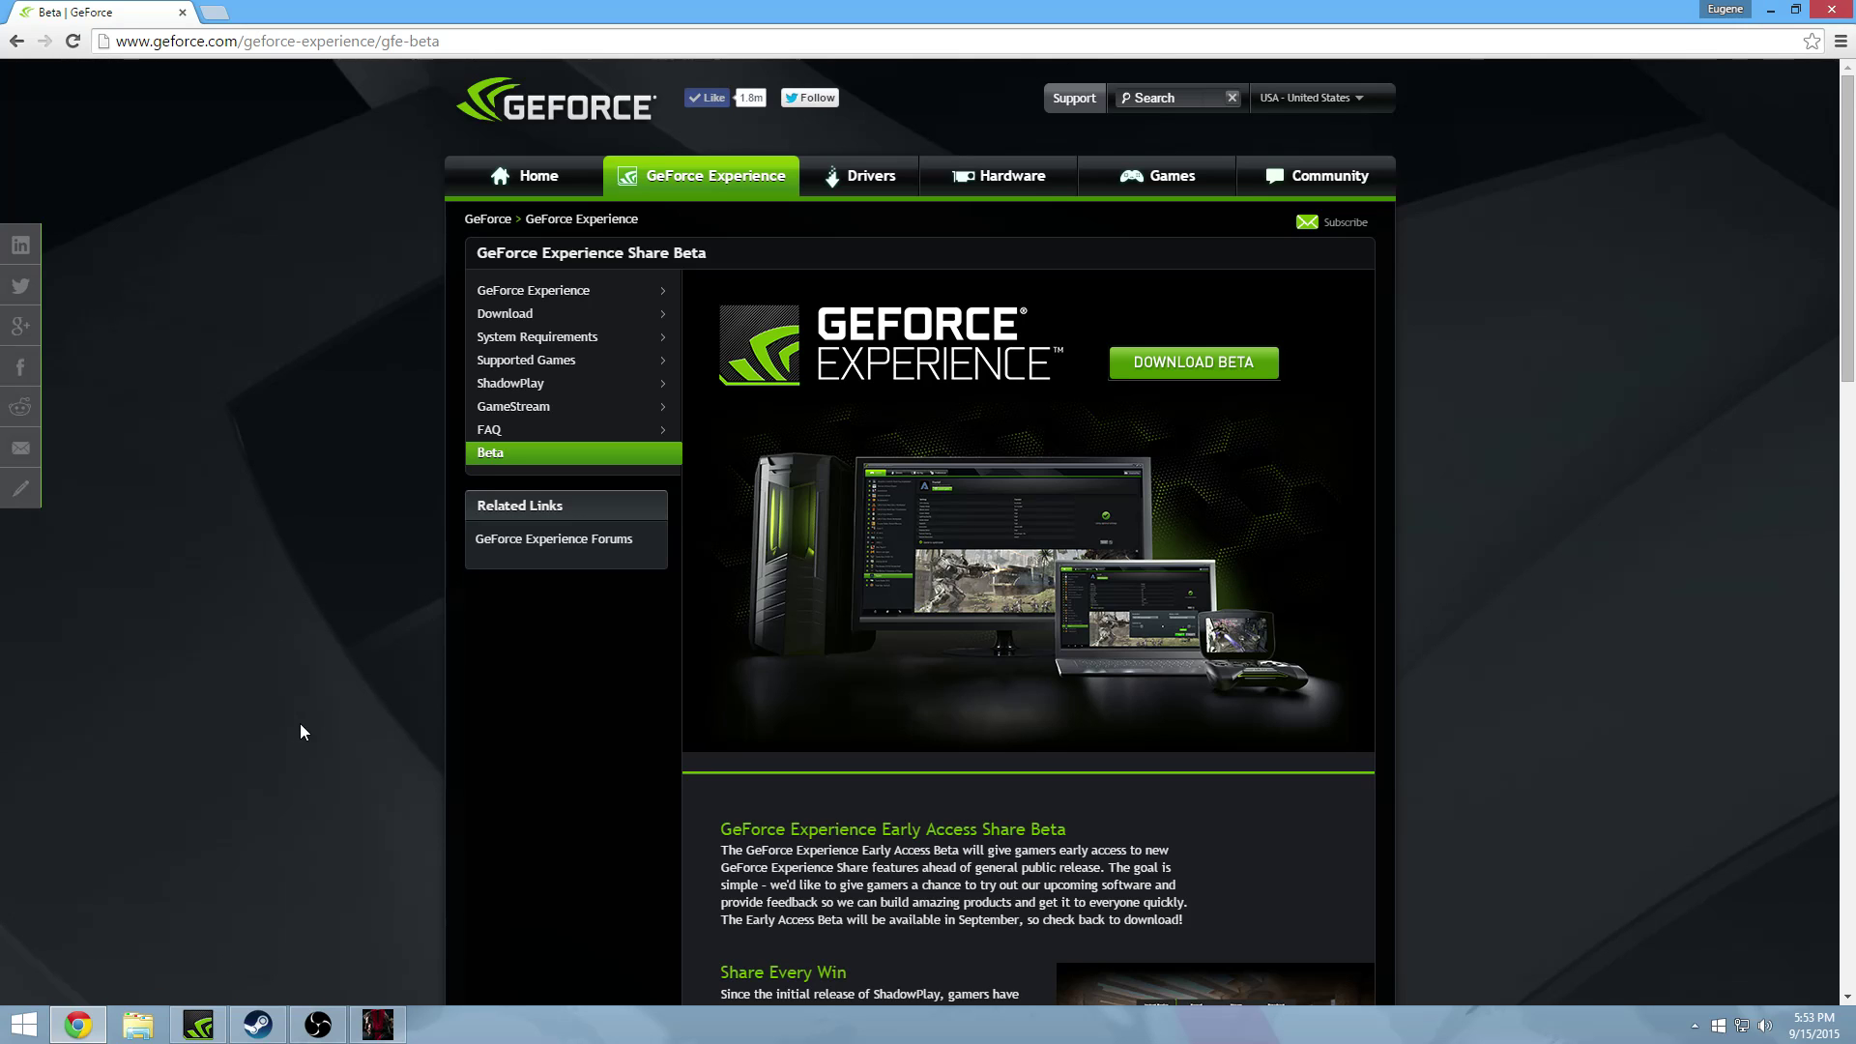
Step: Review the GeForce Experience Share Beta page, including its feature descriptions and GameStream Co-op system requirements
scroll(1048, 508, down, 4)
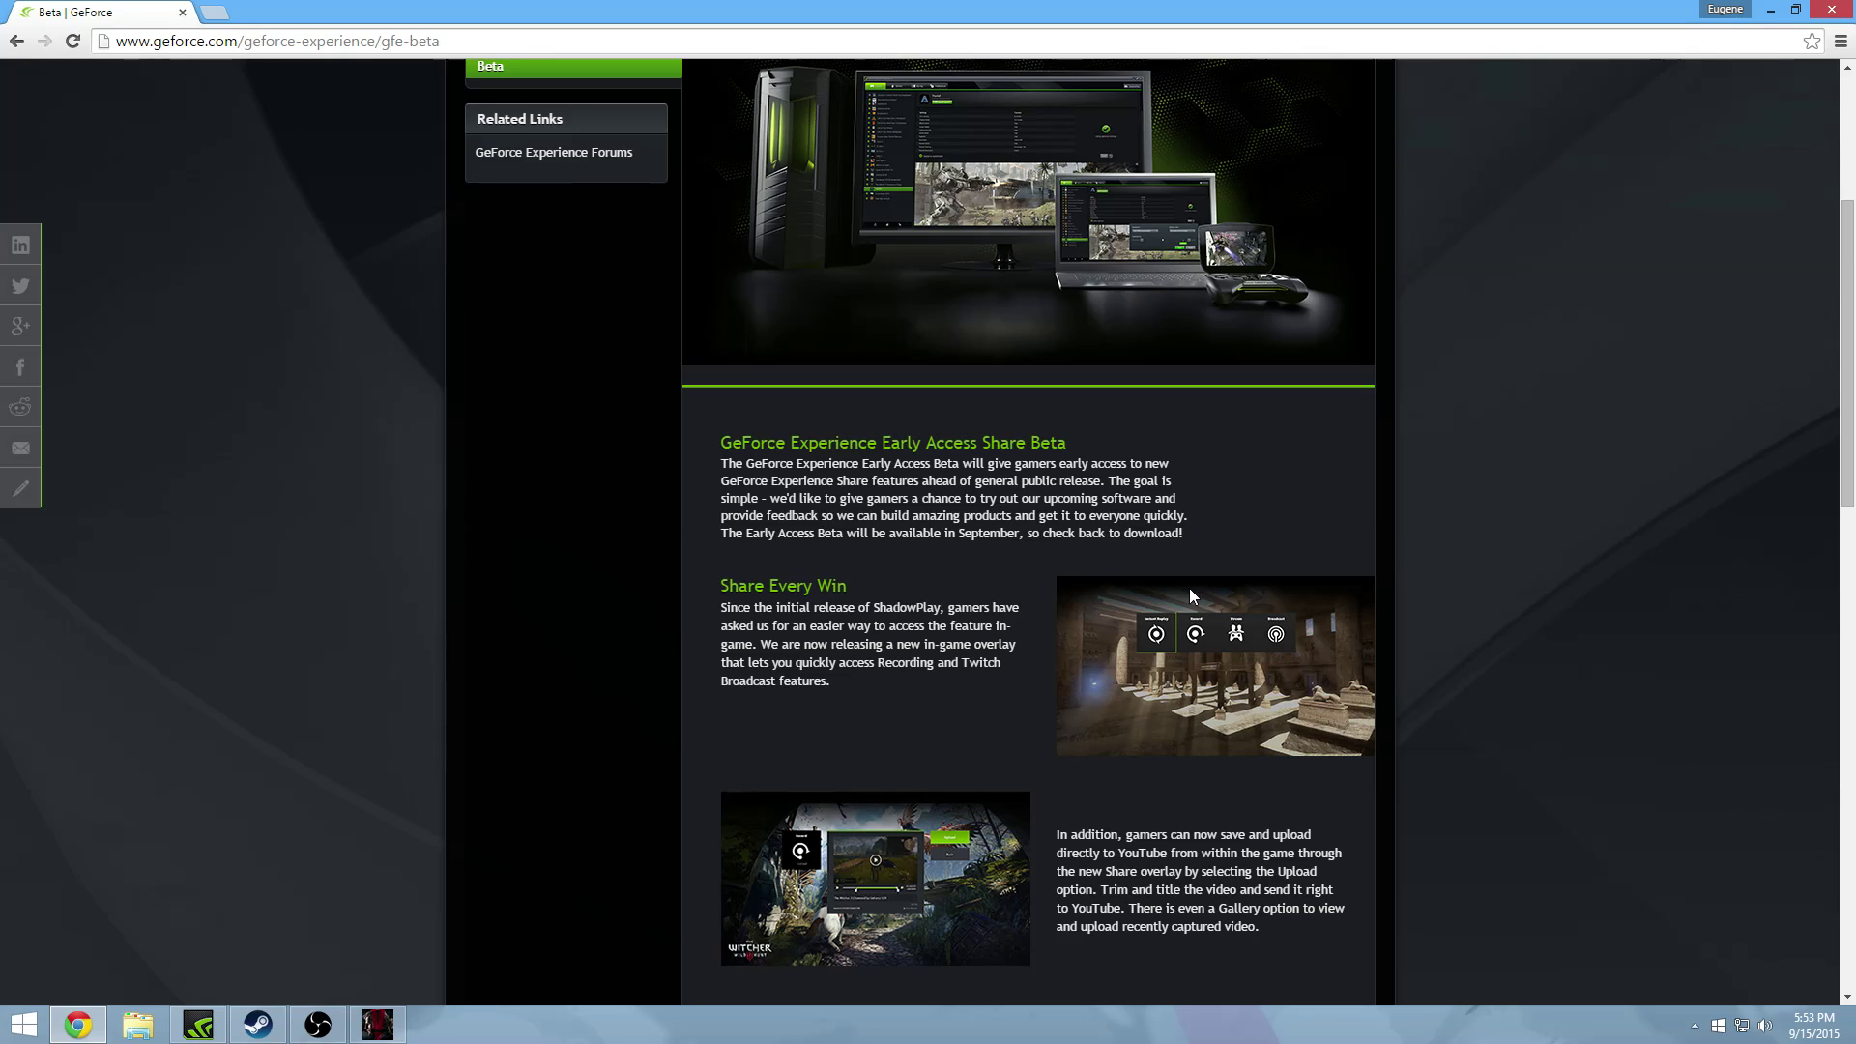
scroll(1161, 577, down, 2)
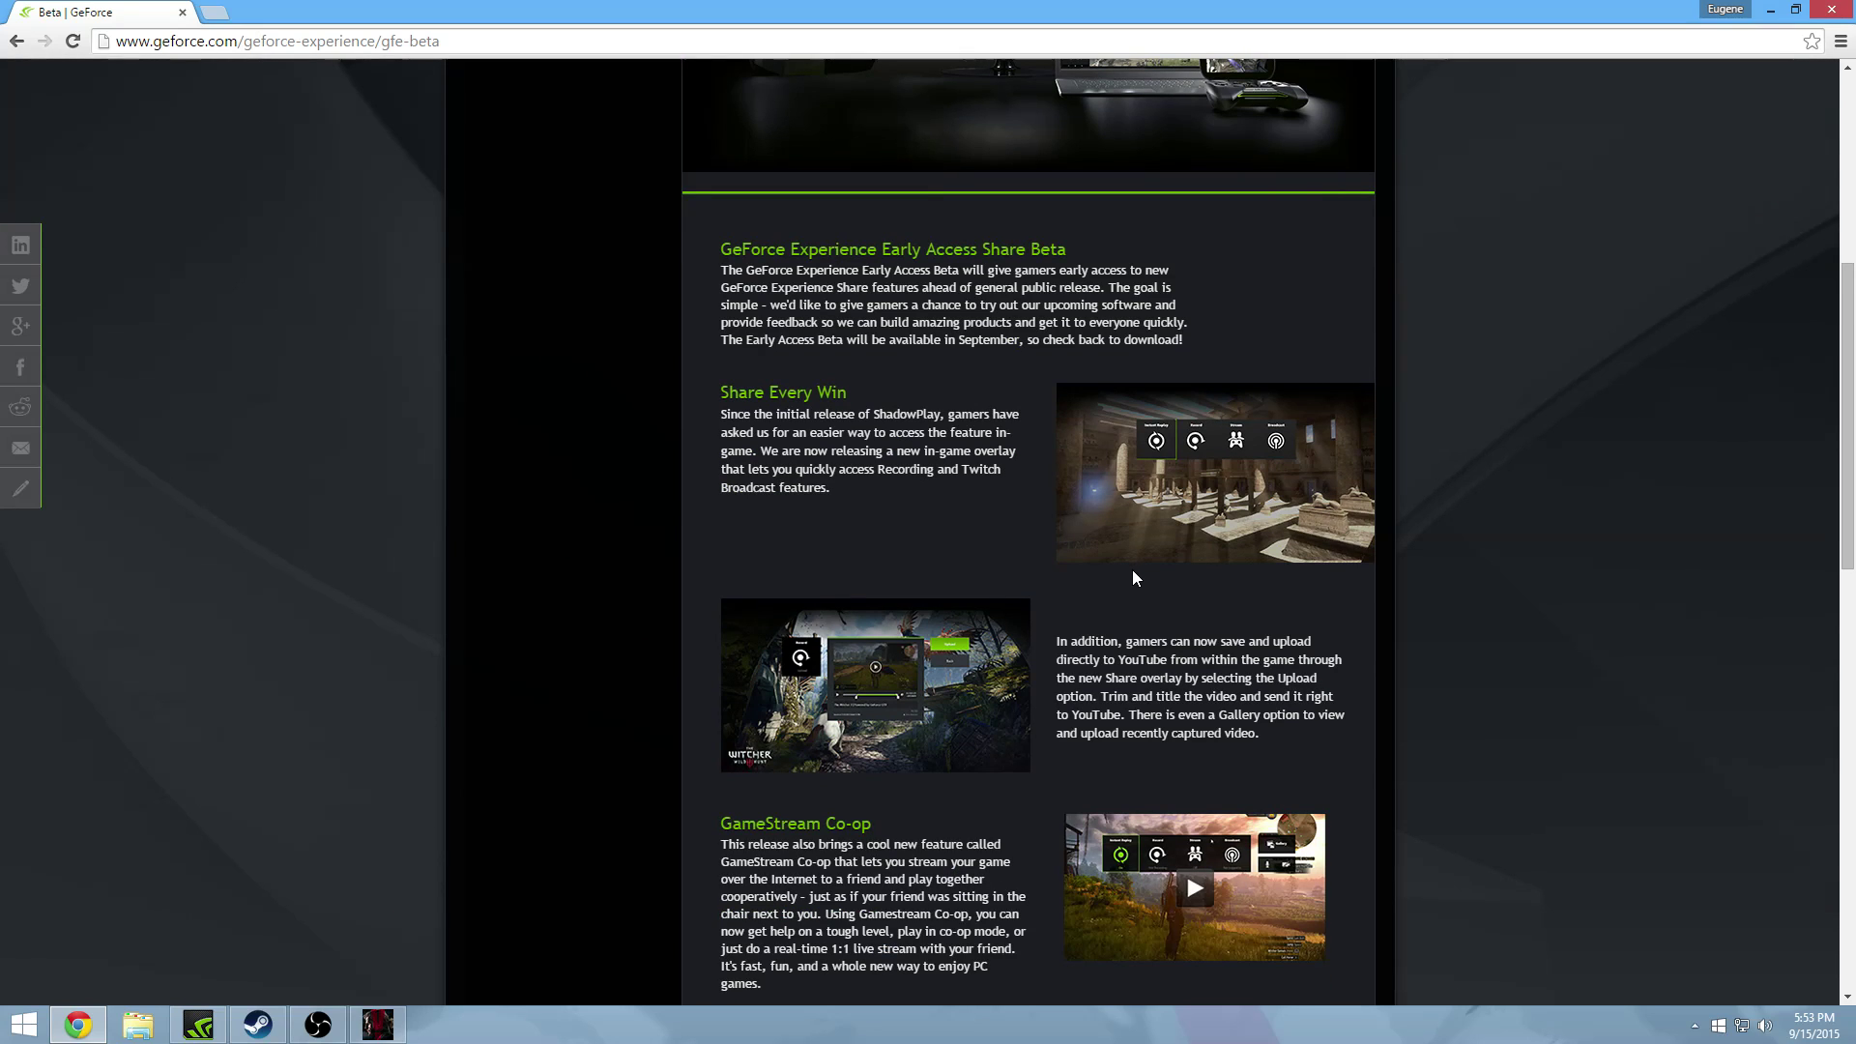
scroll(1134, 573, down, 2)
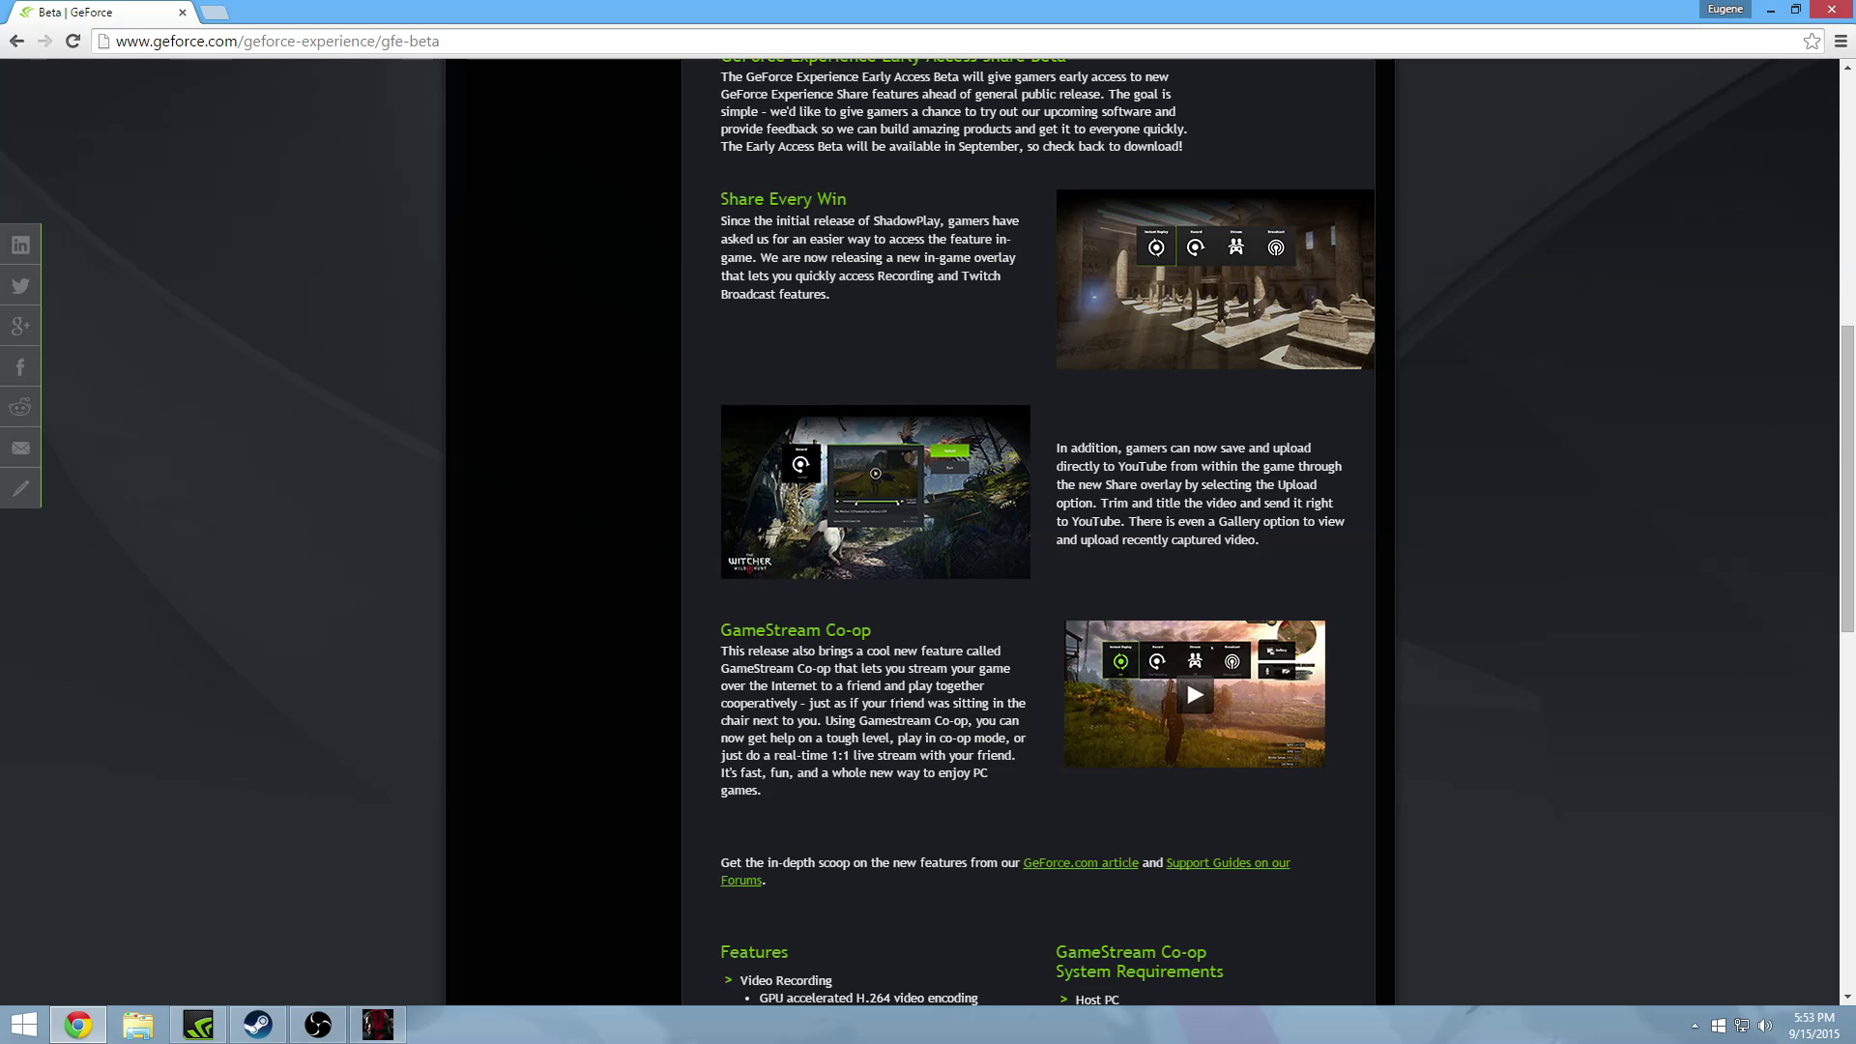
scroll(883, 689, down, 3)
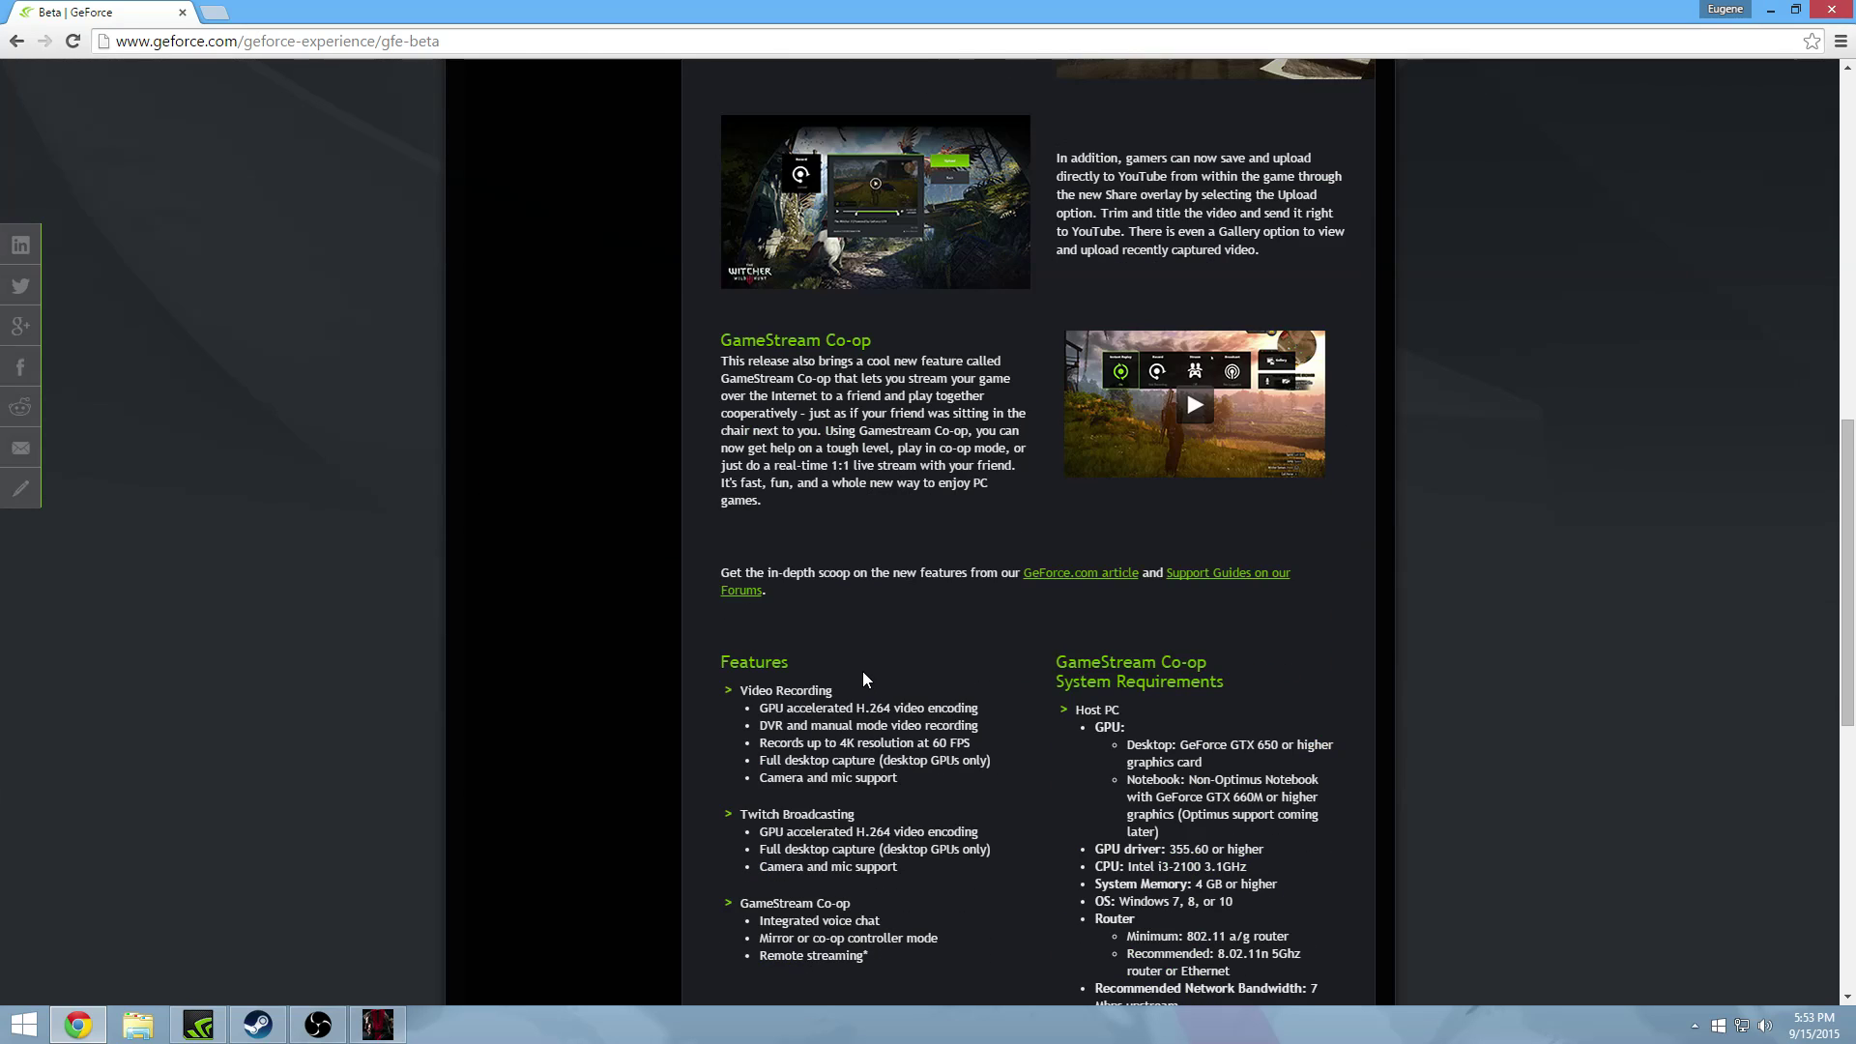
scroll(863, 671, down, 2)
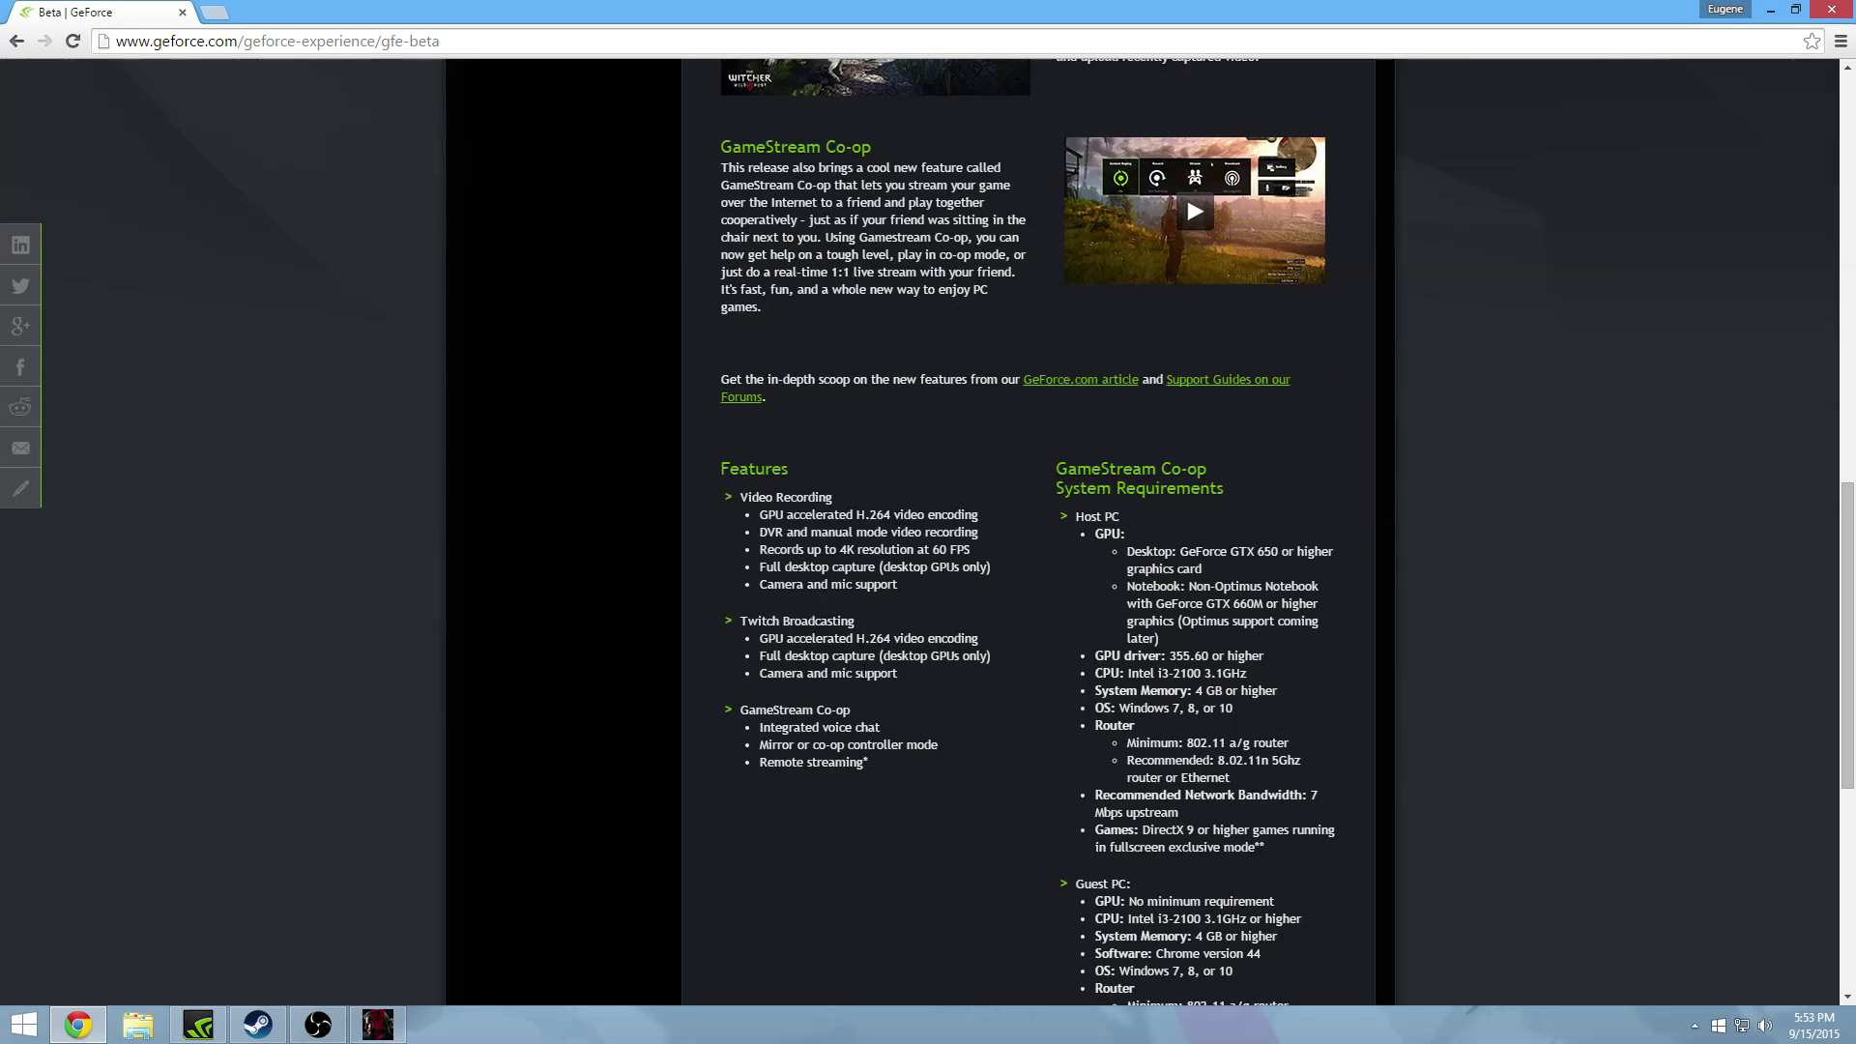
scroll(1029, 532, down, 3)
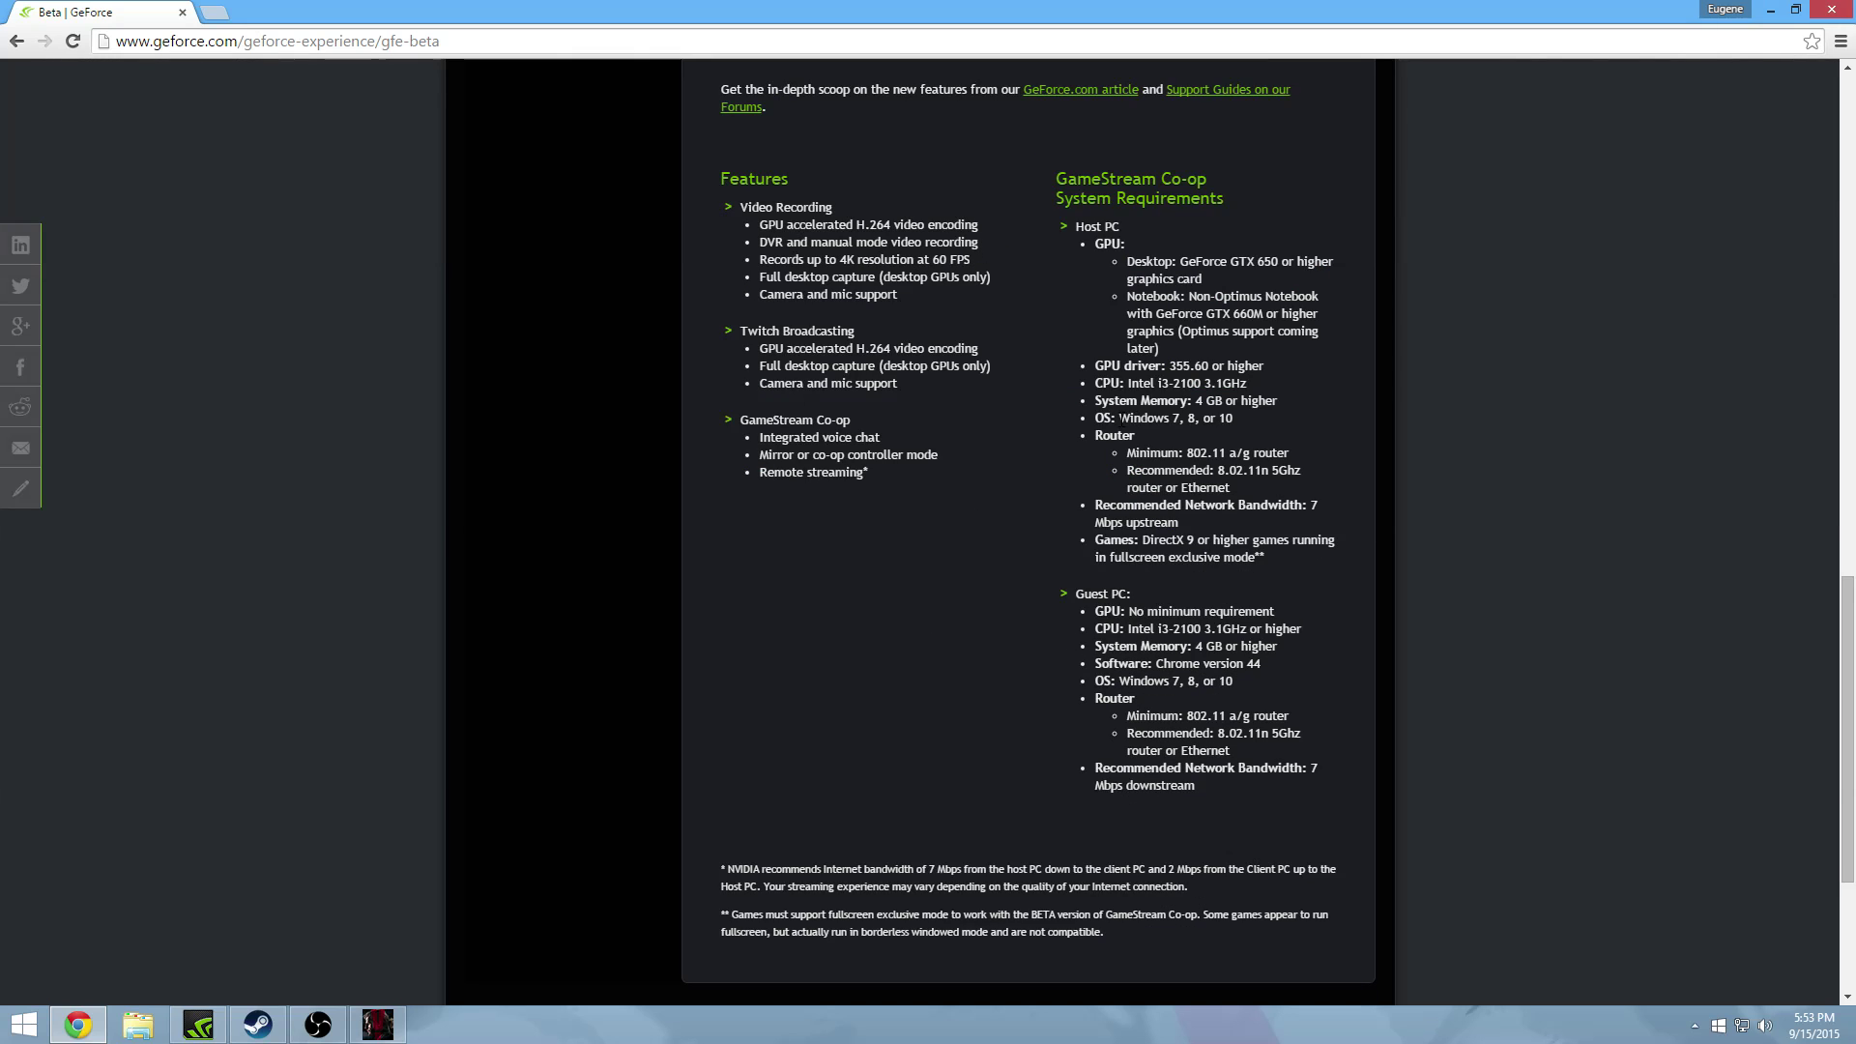
scroll(1095, 429, up, 12)
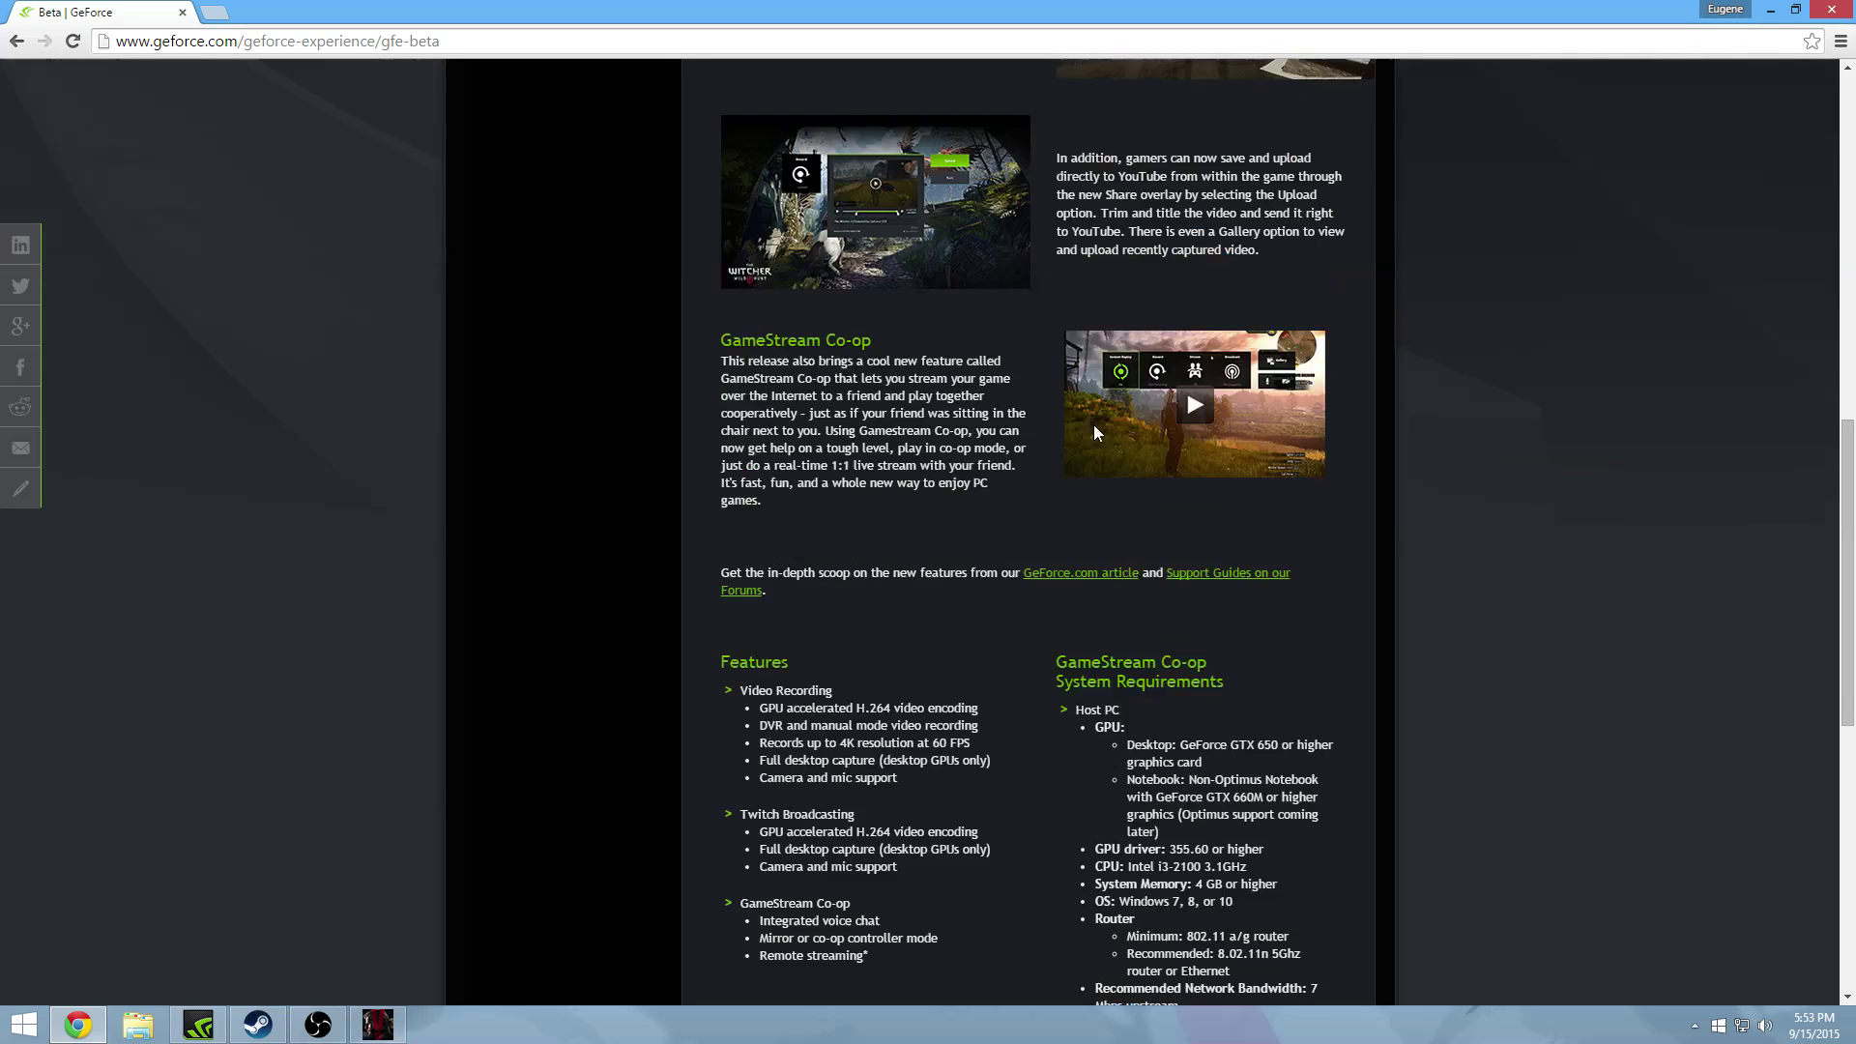
scroll(1085, 429, up, 5)
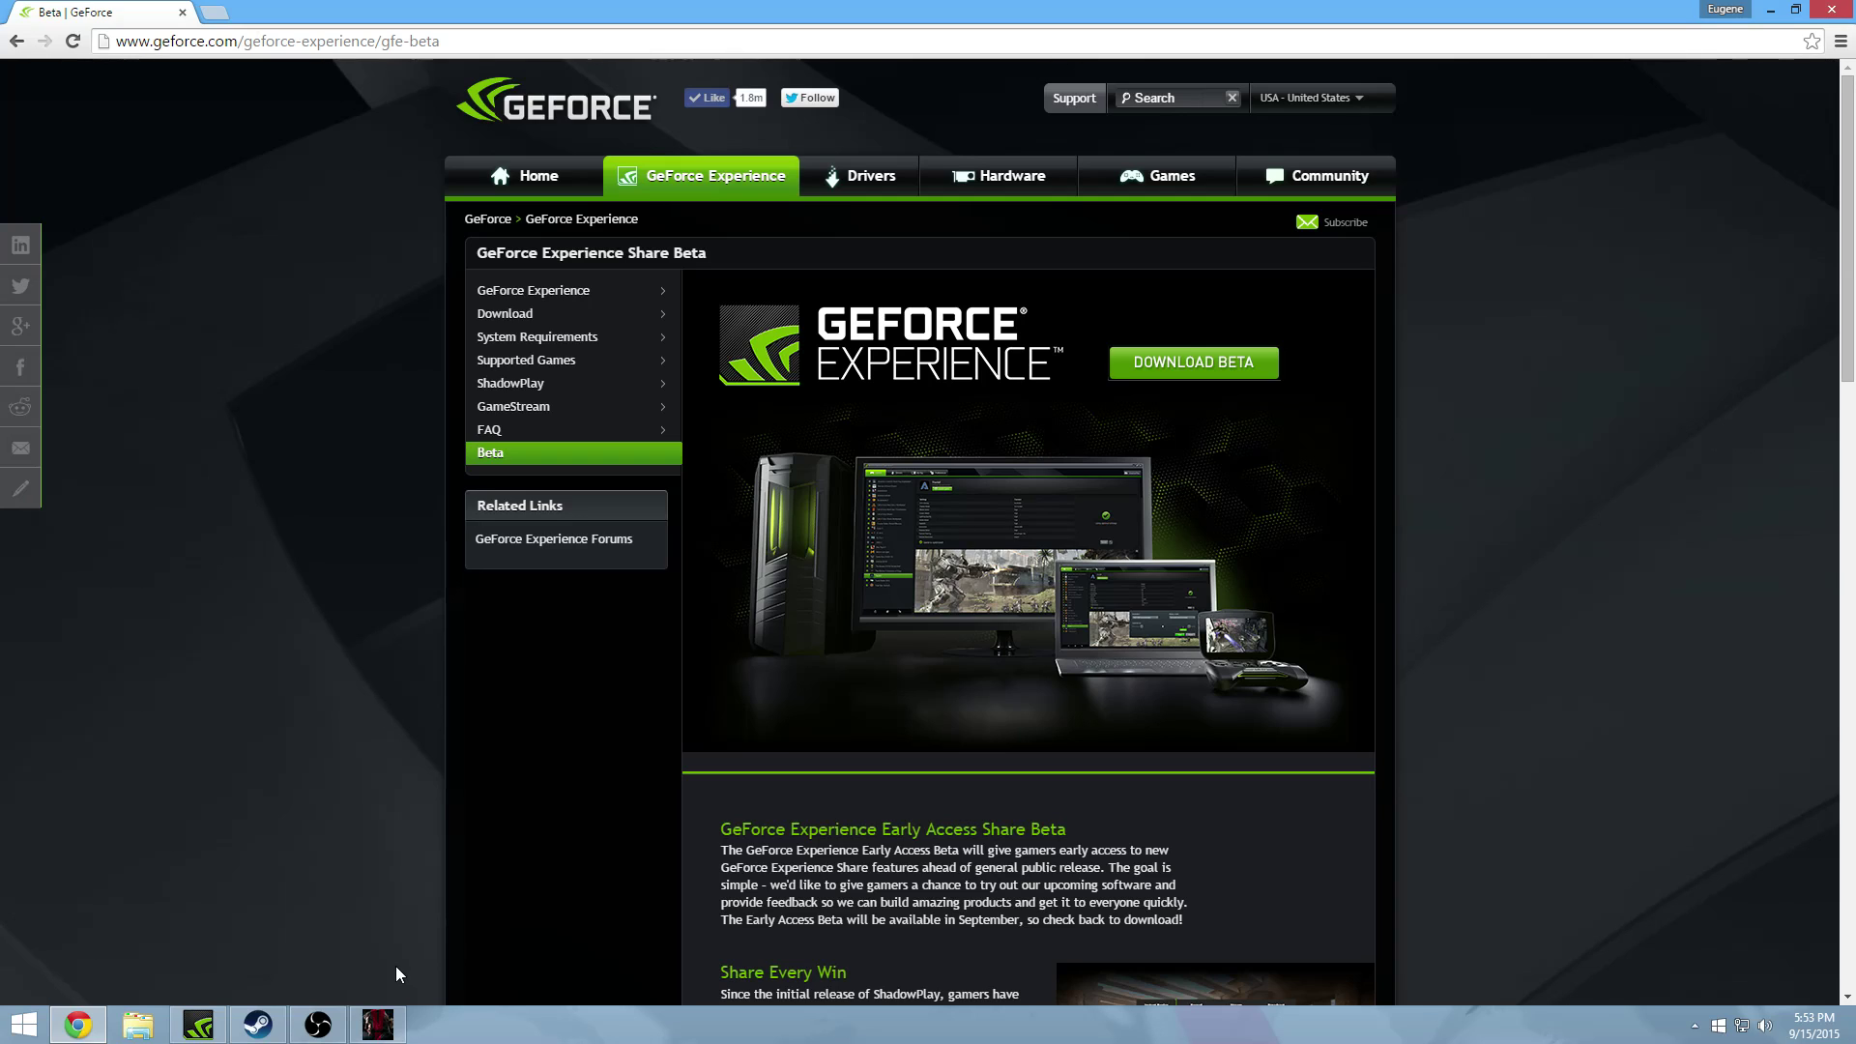
scroll(1208, 601, down, 17)
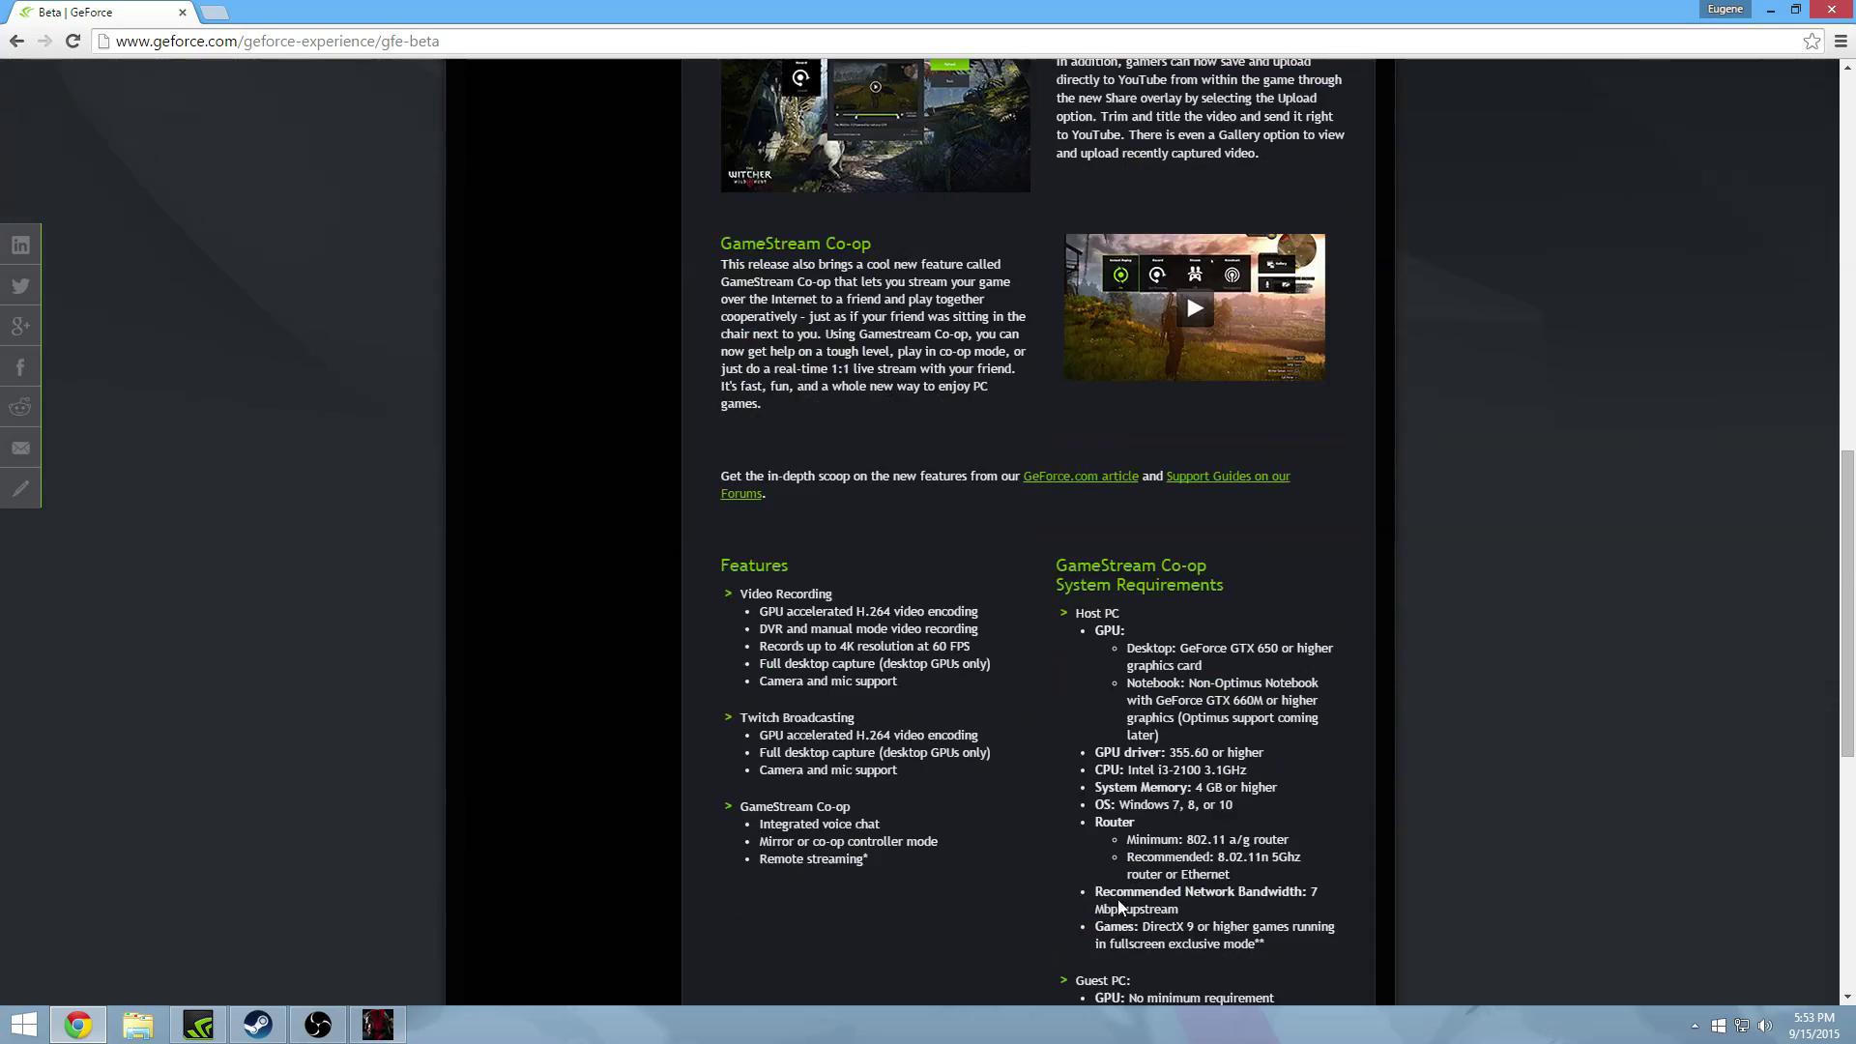
scroll(1208, 602, up, 17)
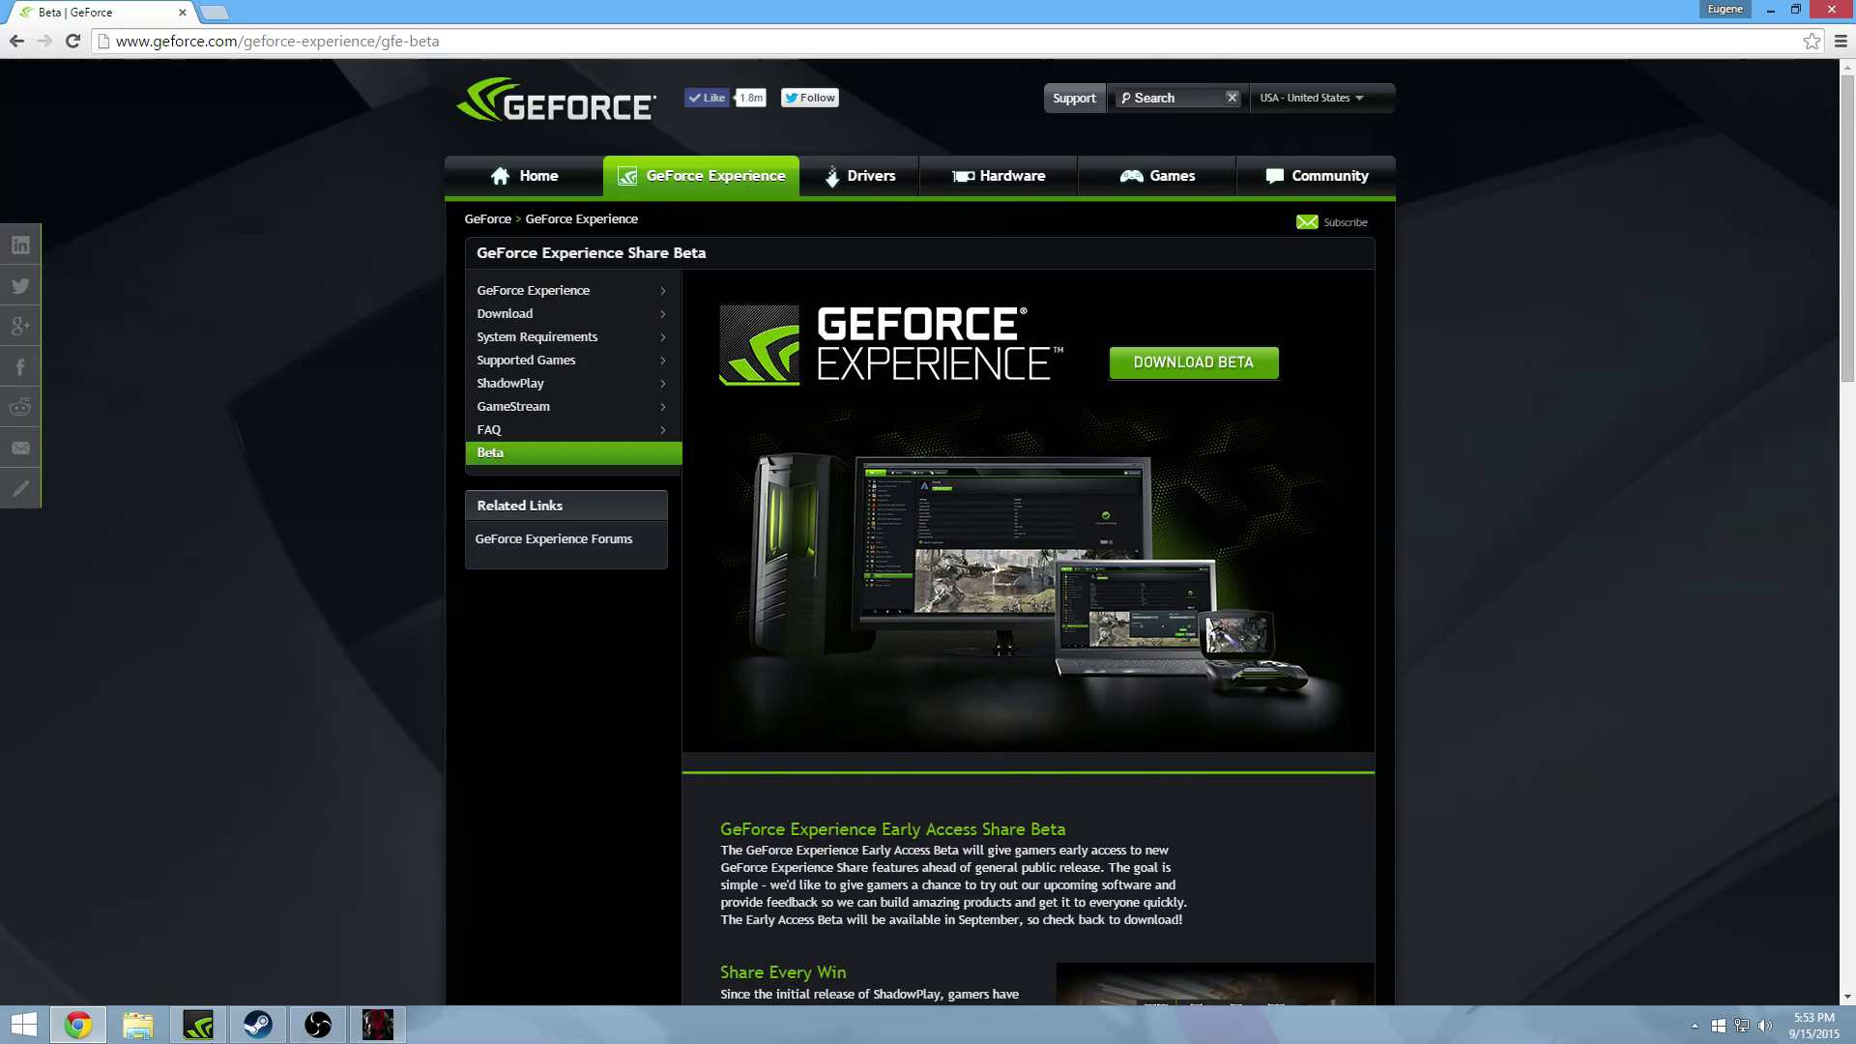
Step: Switch to NVIDIA GeForce Experience and look through its Drivers, My Rig, SHIELD and Preferences sections
click(78, 1027)
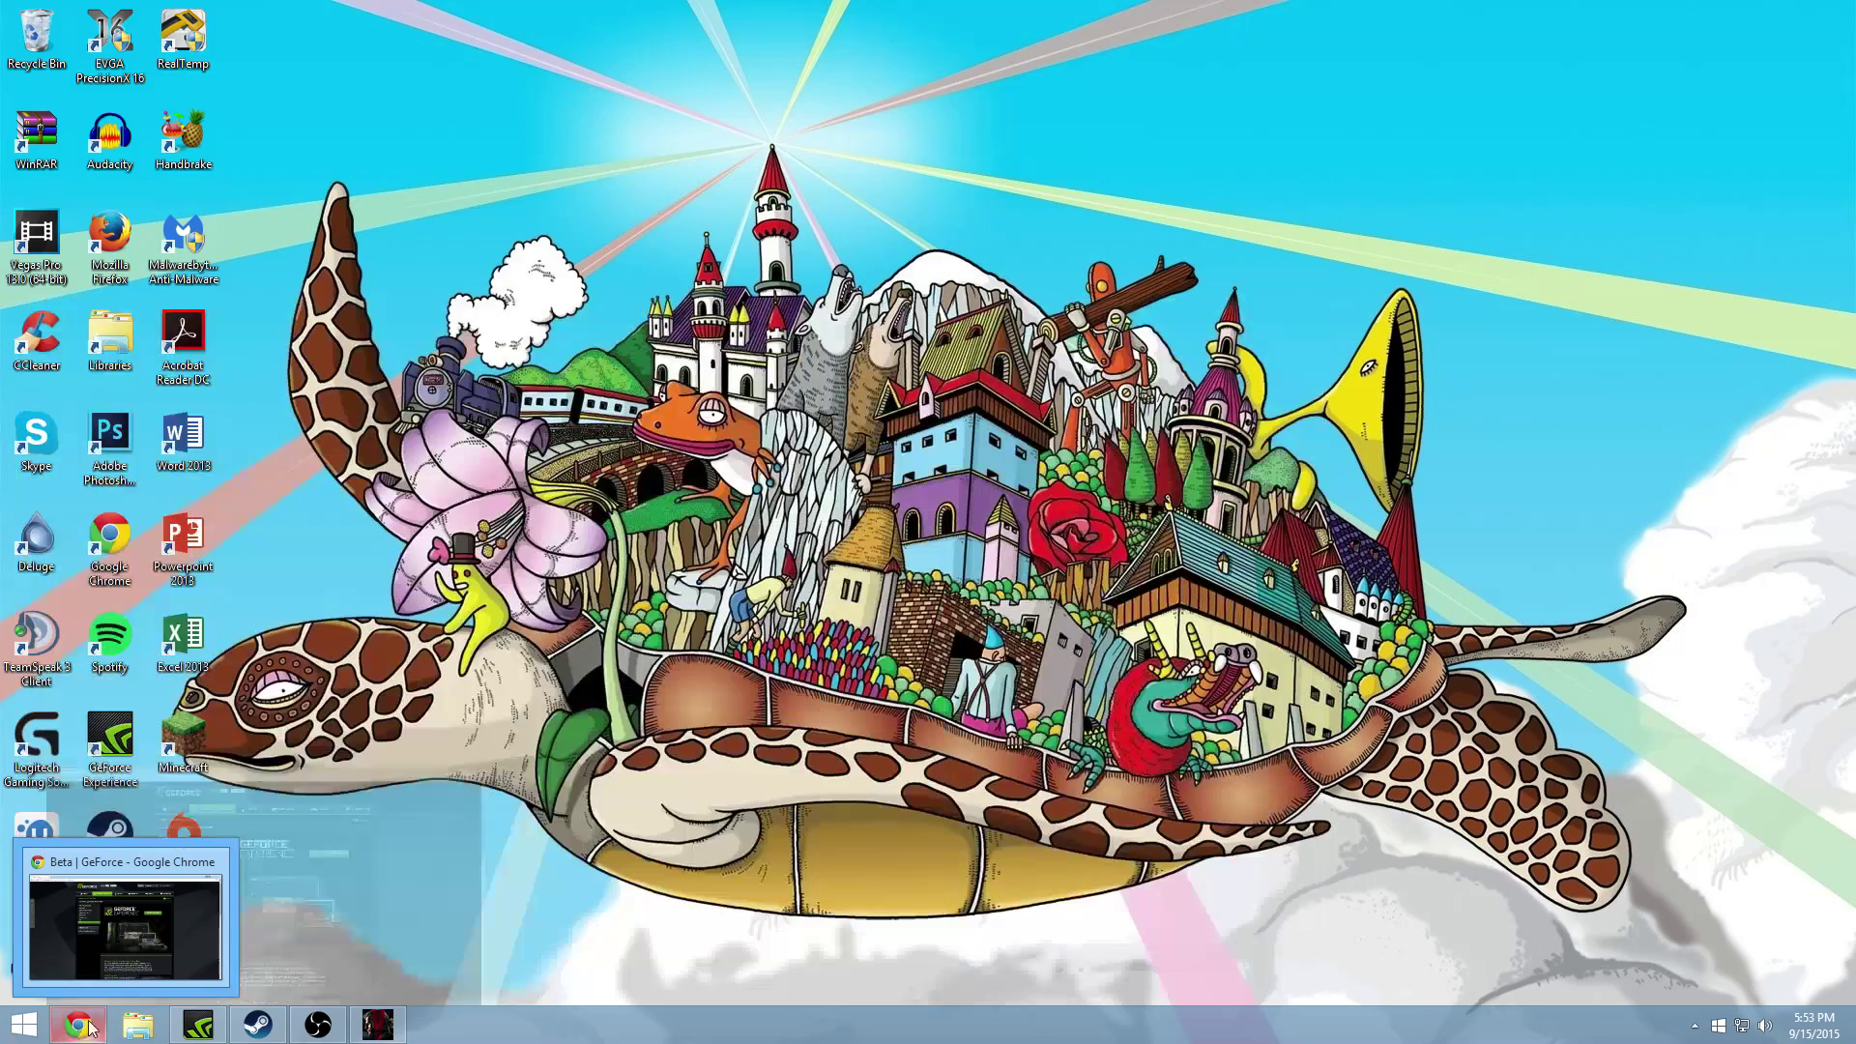
click(198, 1027)
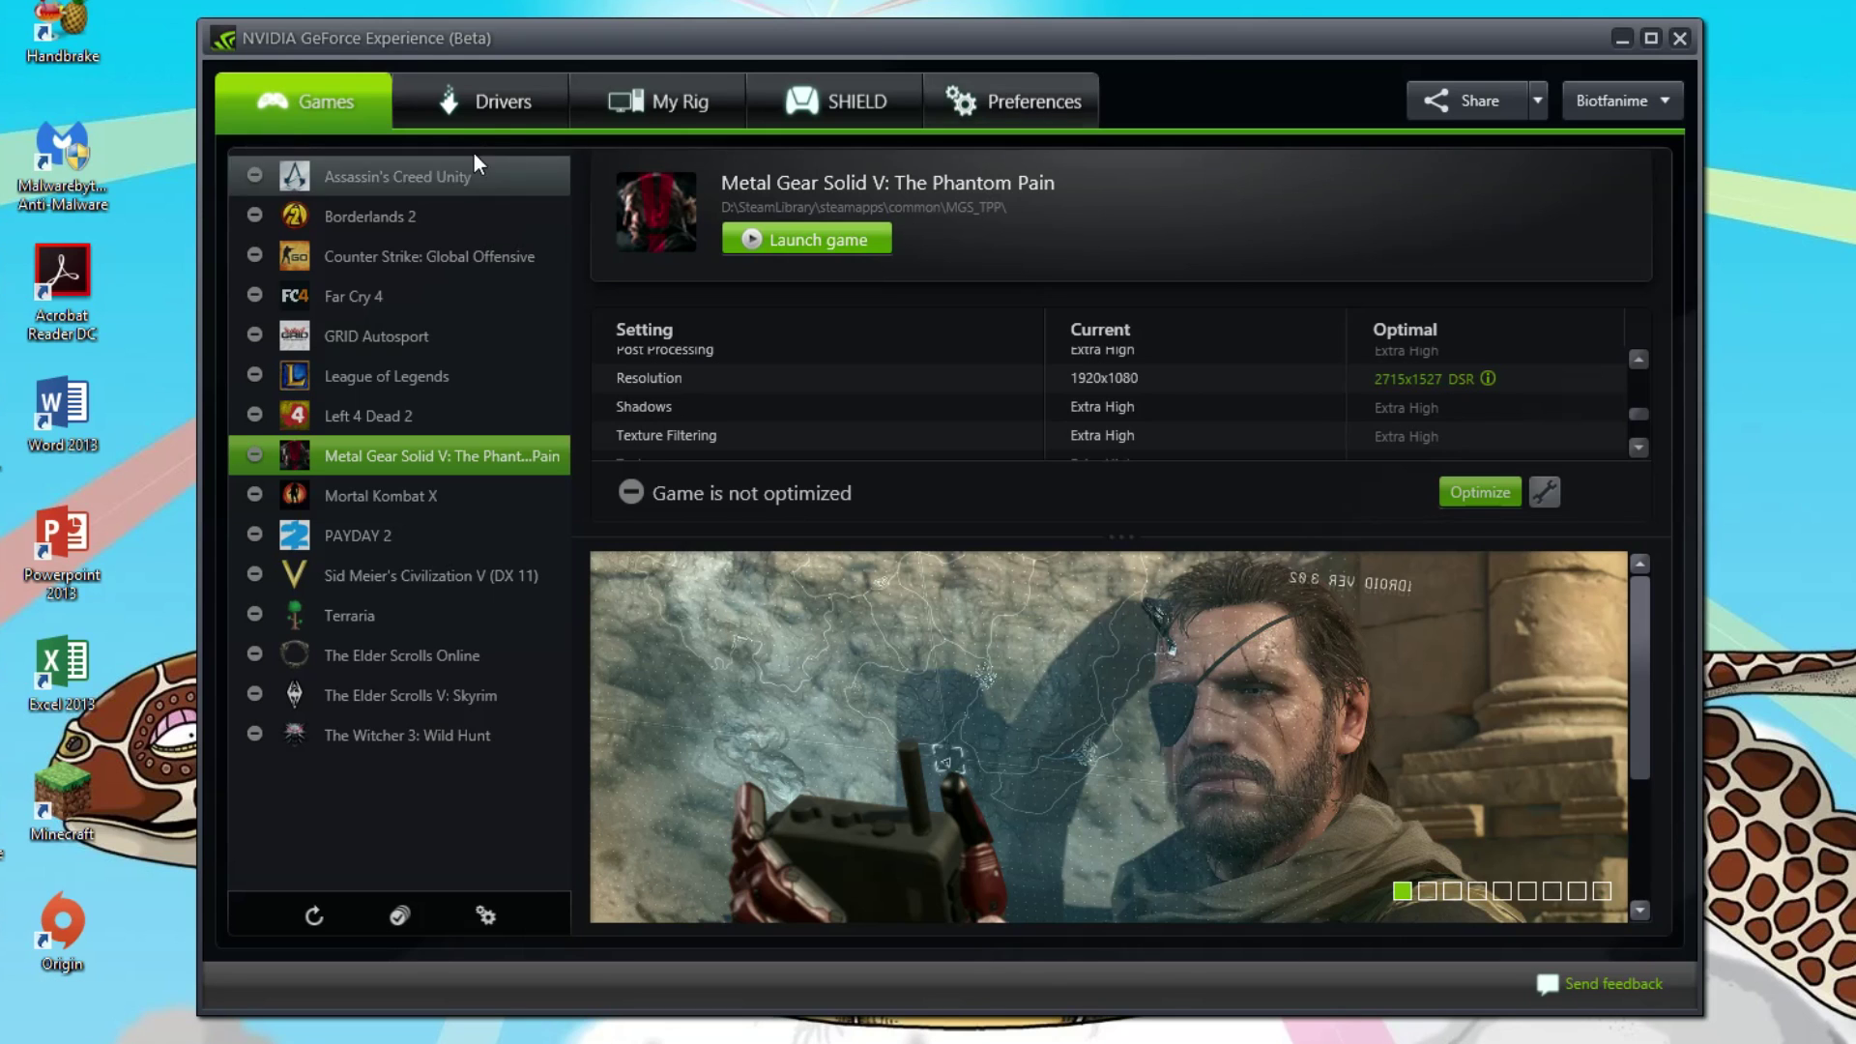
click(488, 101)
click(648, 102)
click(421, 111)
click(628, 102)
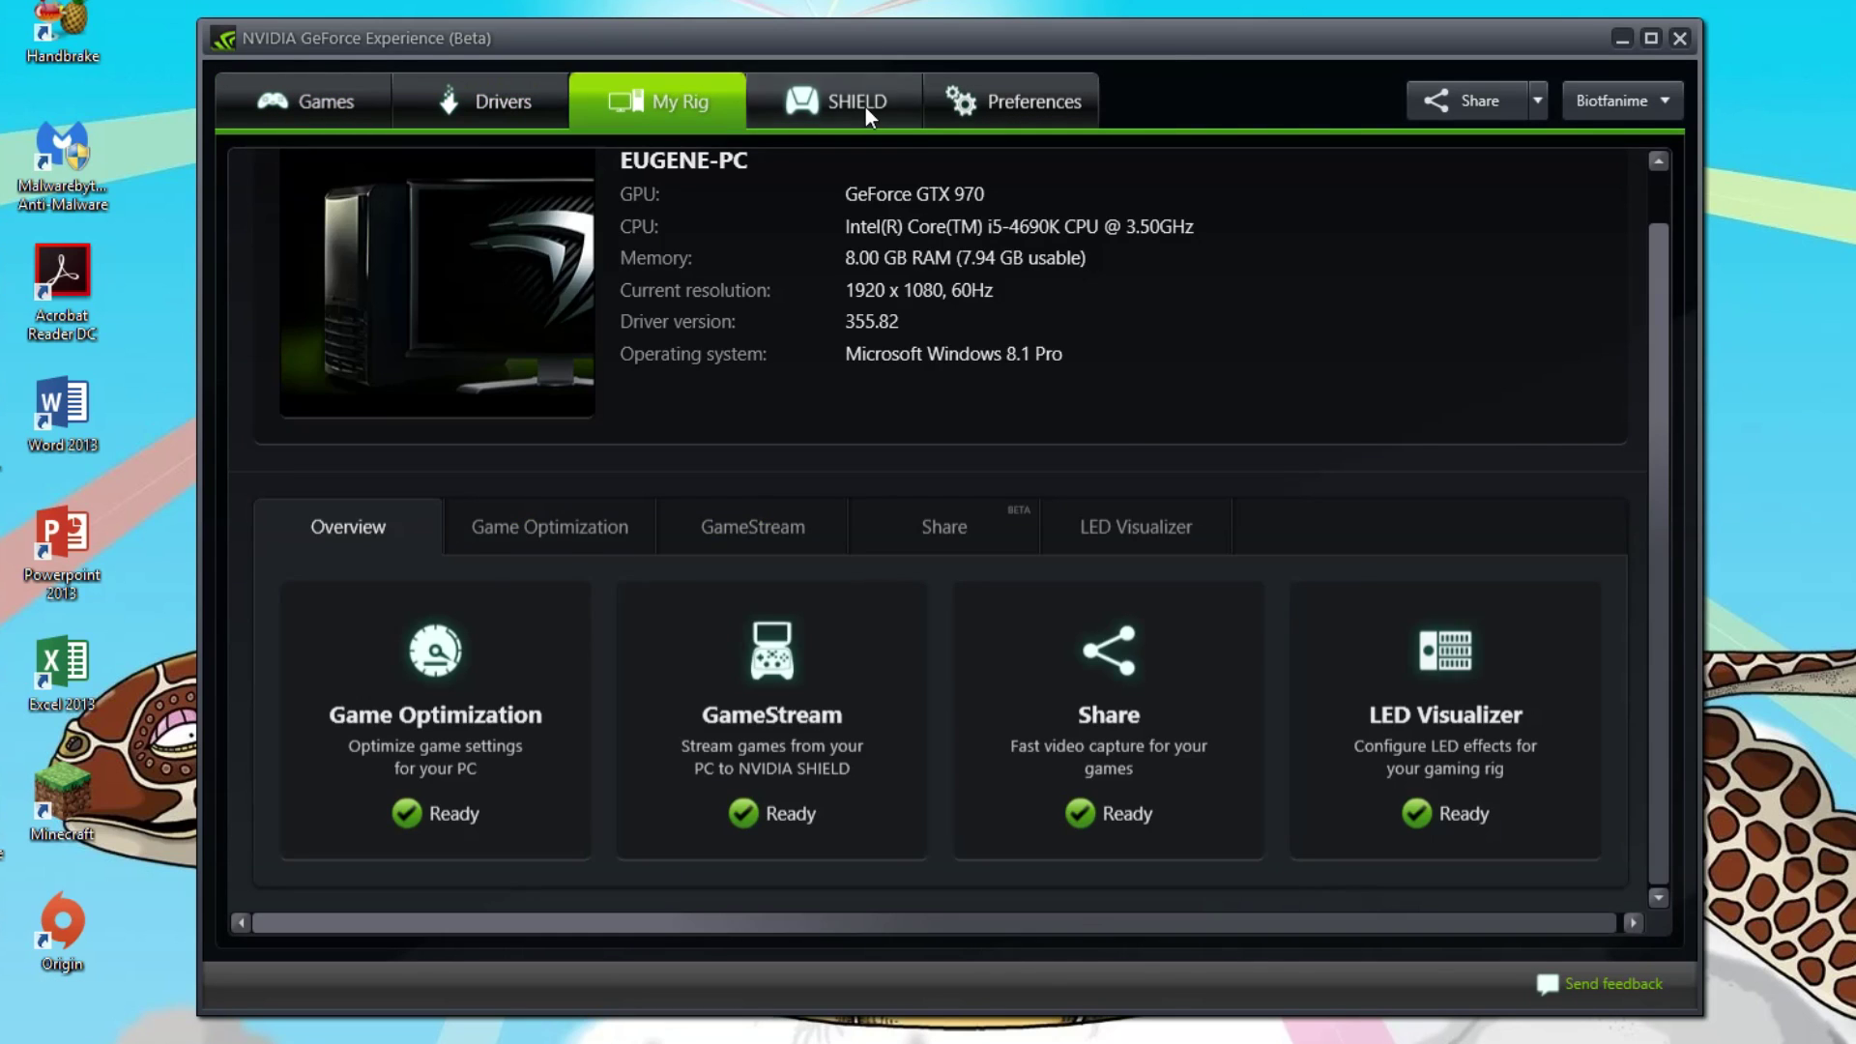
click(866, 107)
click(1012, 103)
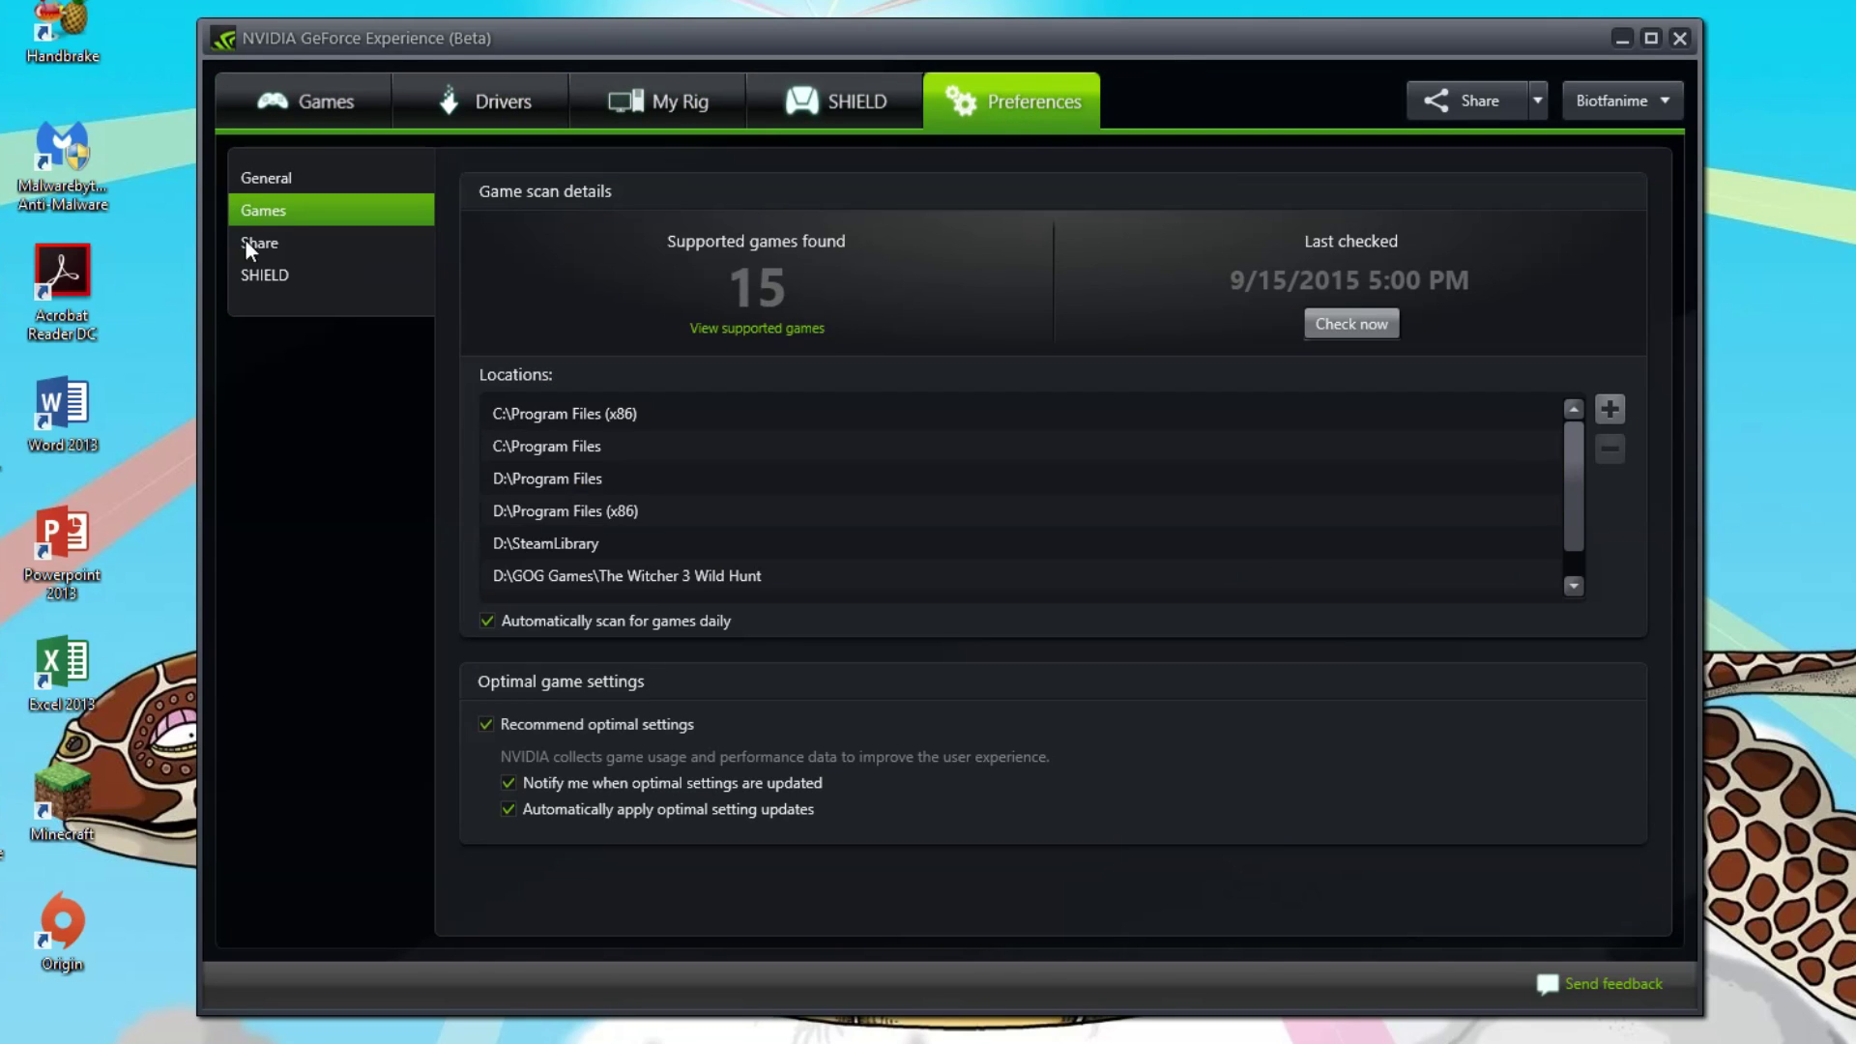
Step: Examine the Share preferences for overlays, keyboard shortcuts, broadcast, stream and recordings, and return to the games list
click(254, 244)
click(267, 269)
click(265, 244)
scroll(786, 484, down, 2)
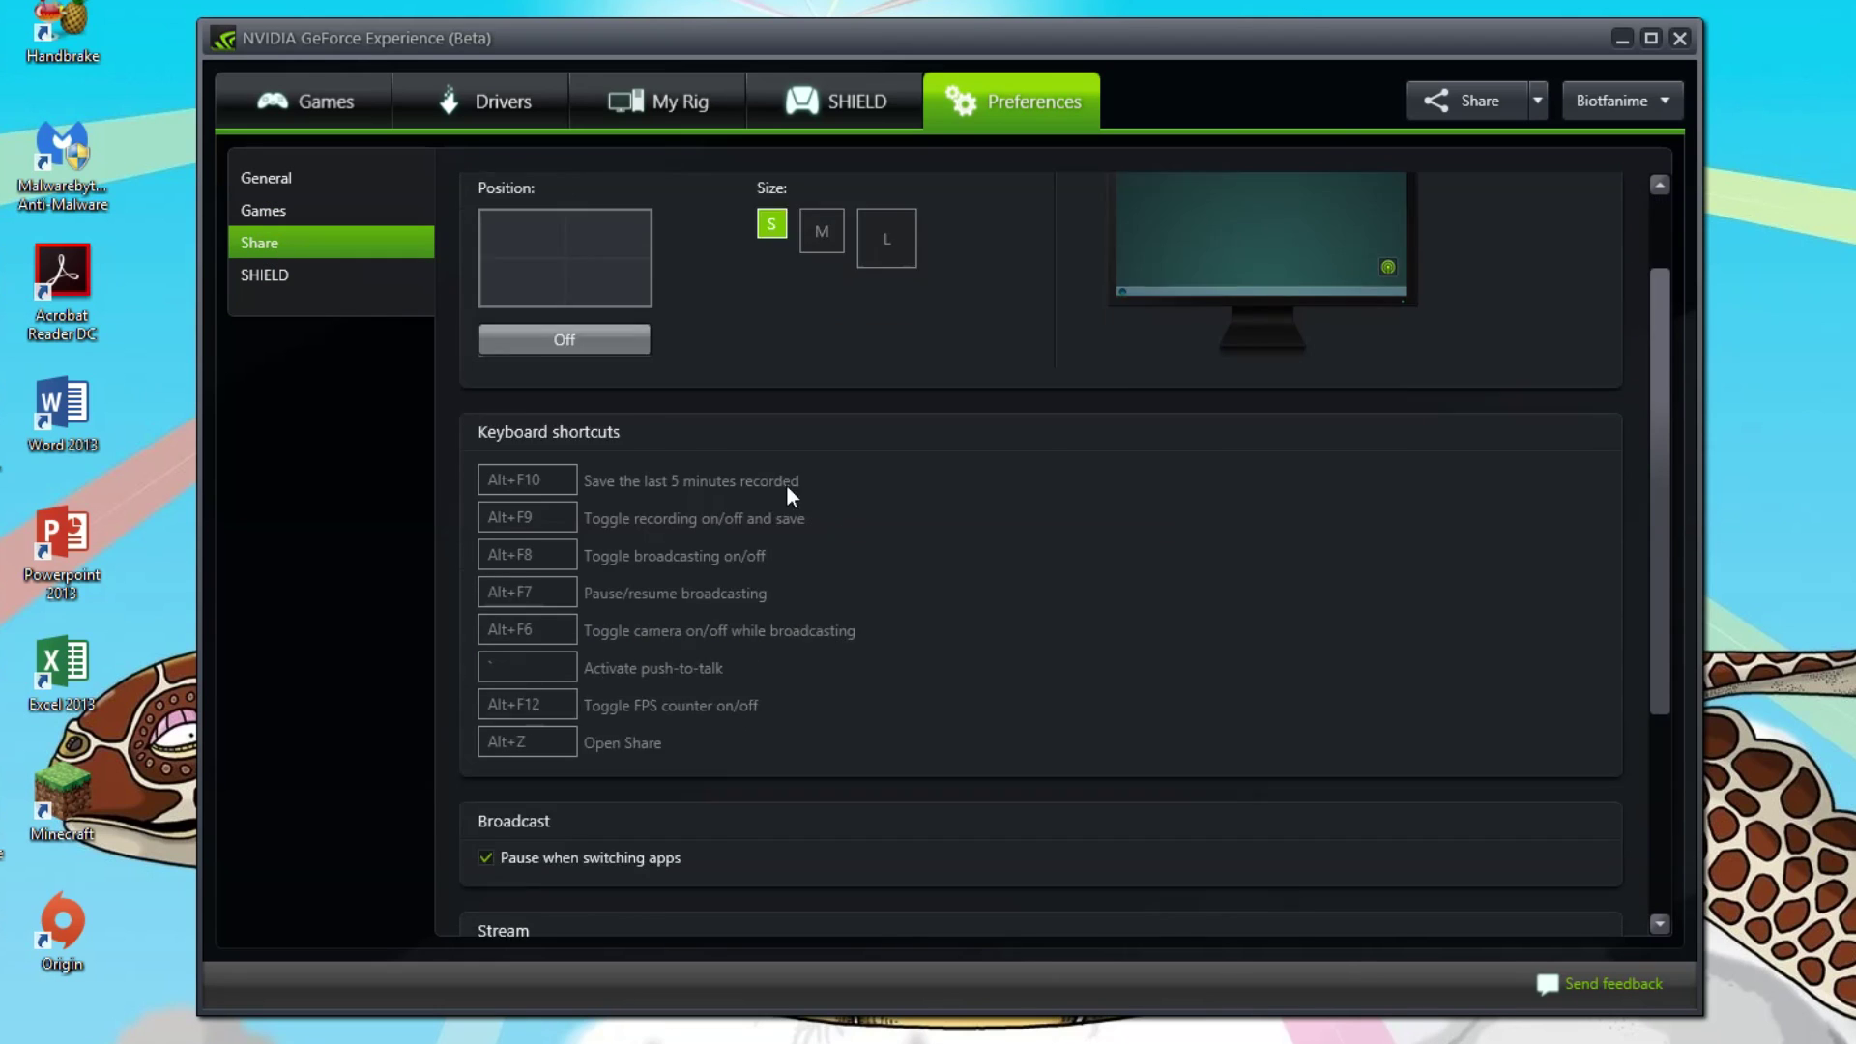
scroll(831, 517, down, 1)
scroll(867, 546, down, 2)
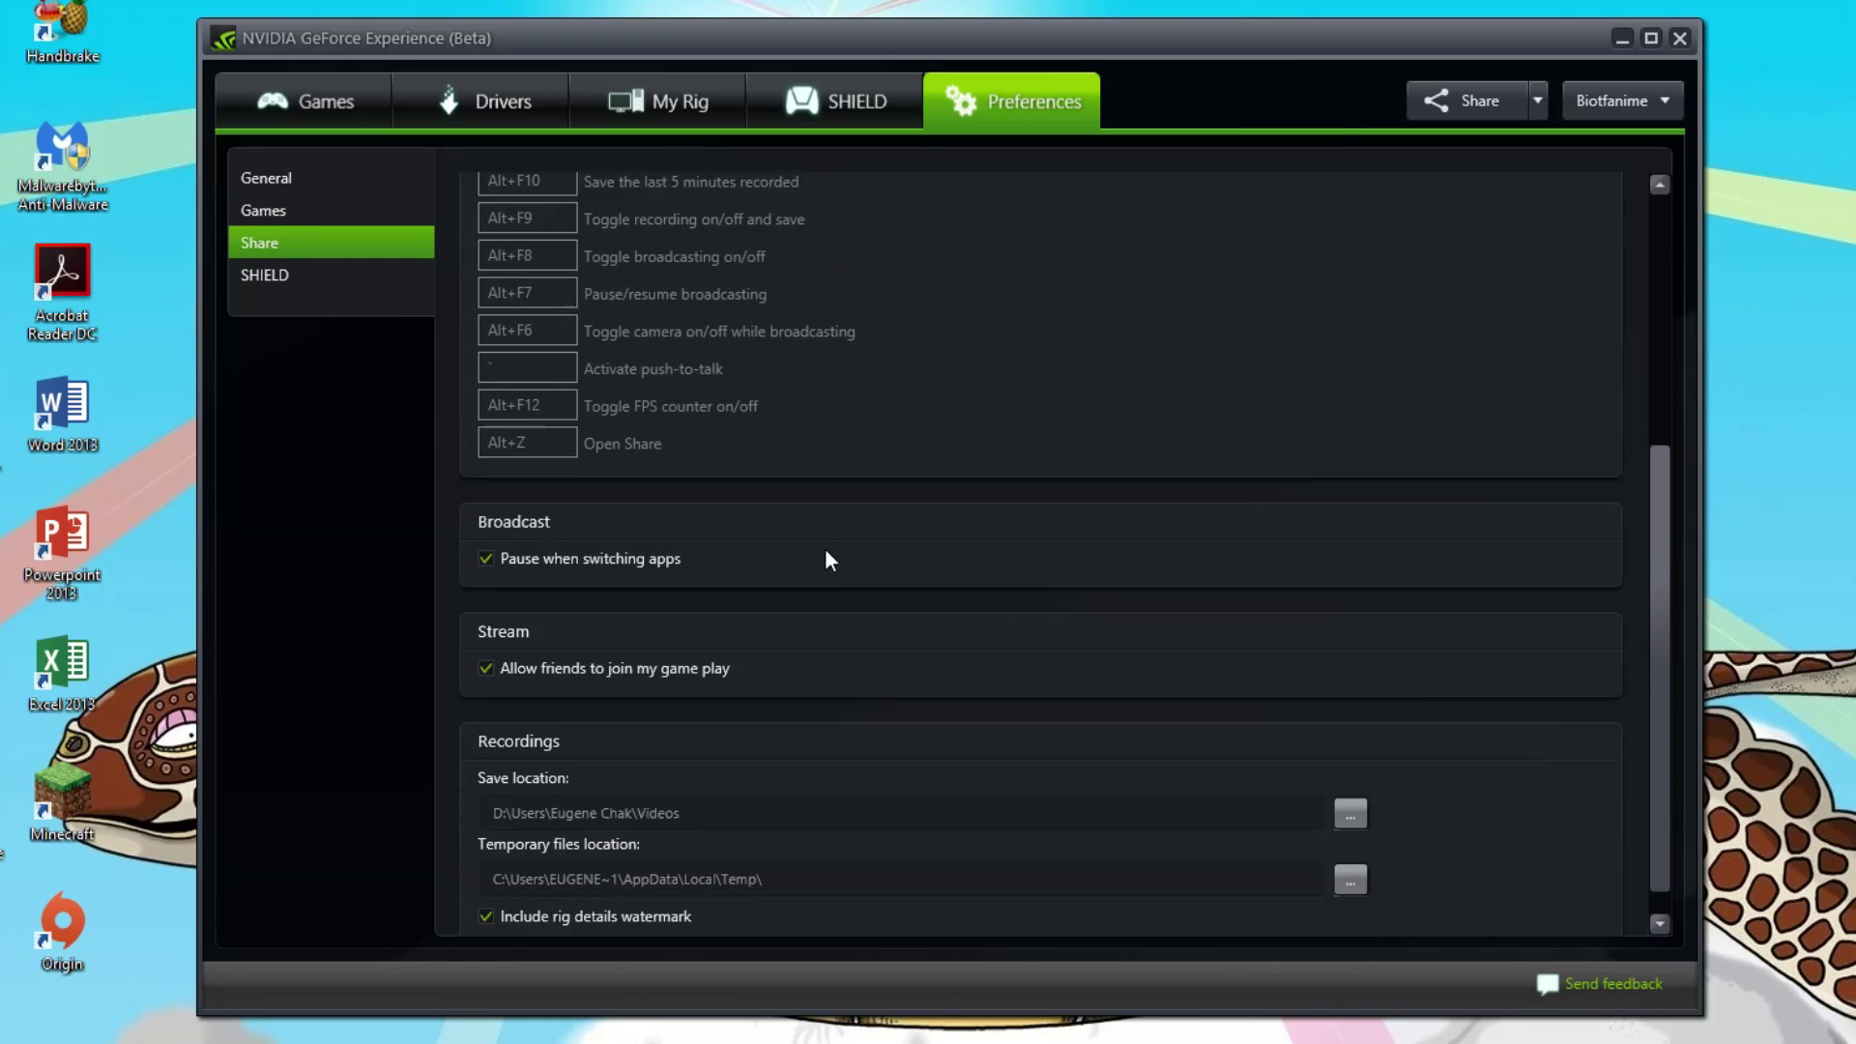
scroll(812, 548, up, 4)
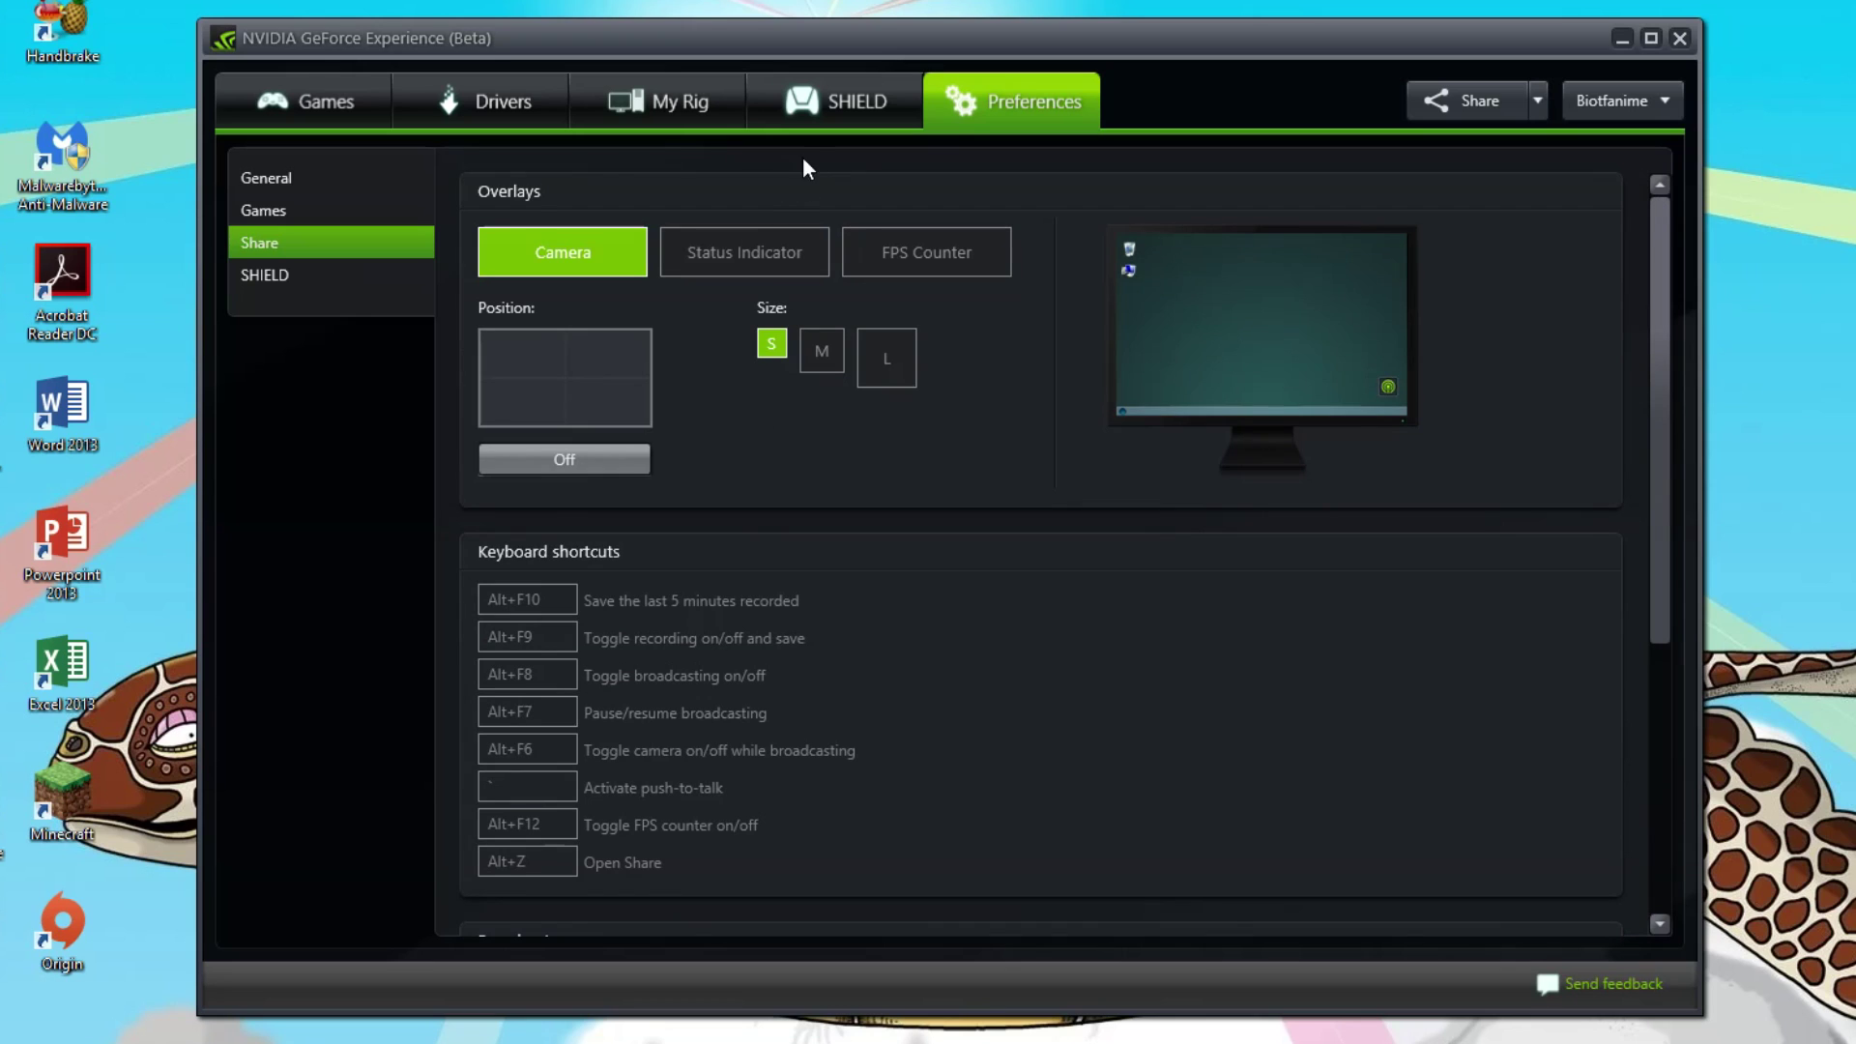
click(290, 97)
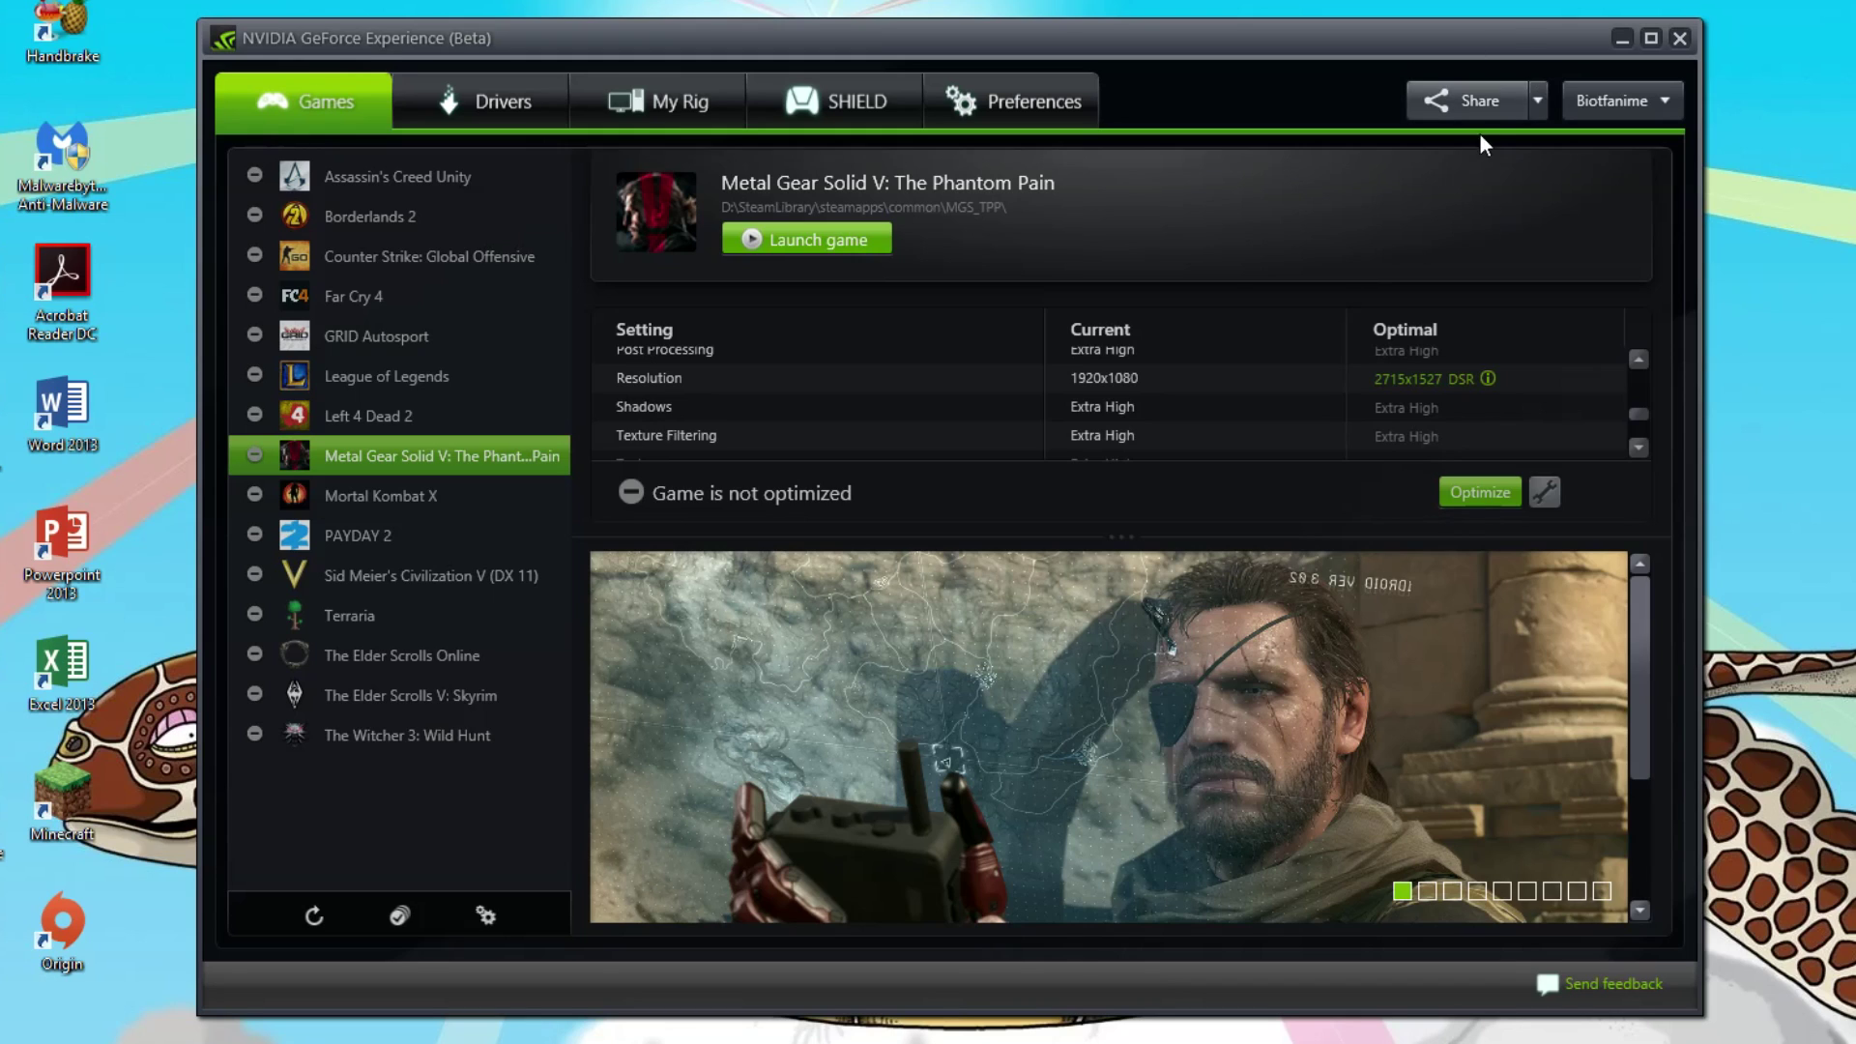
Step: View the YouTube account connection through the Share options and close the Connect dialog
click(1537, 103)
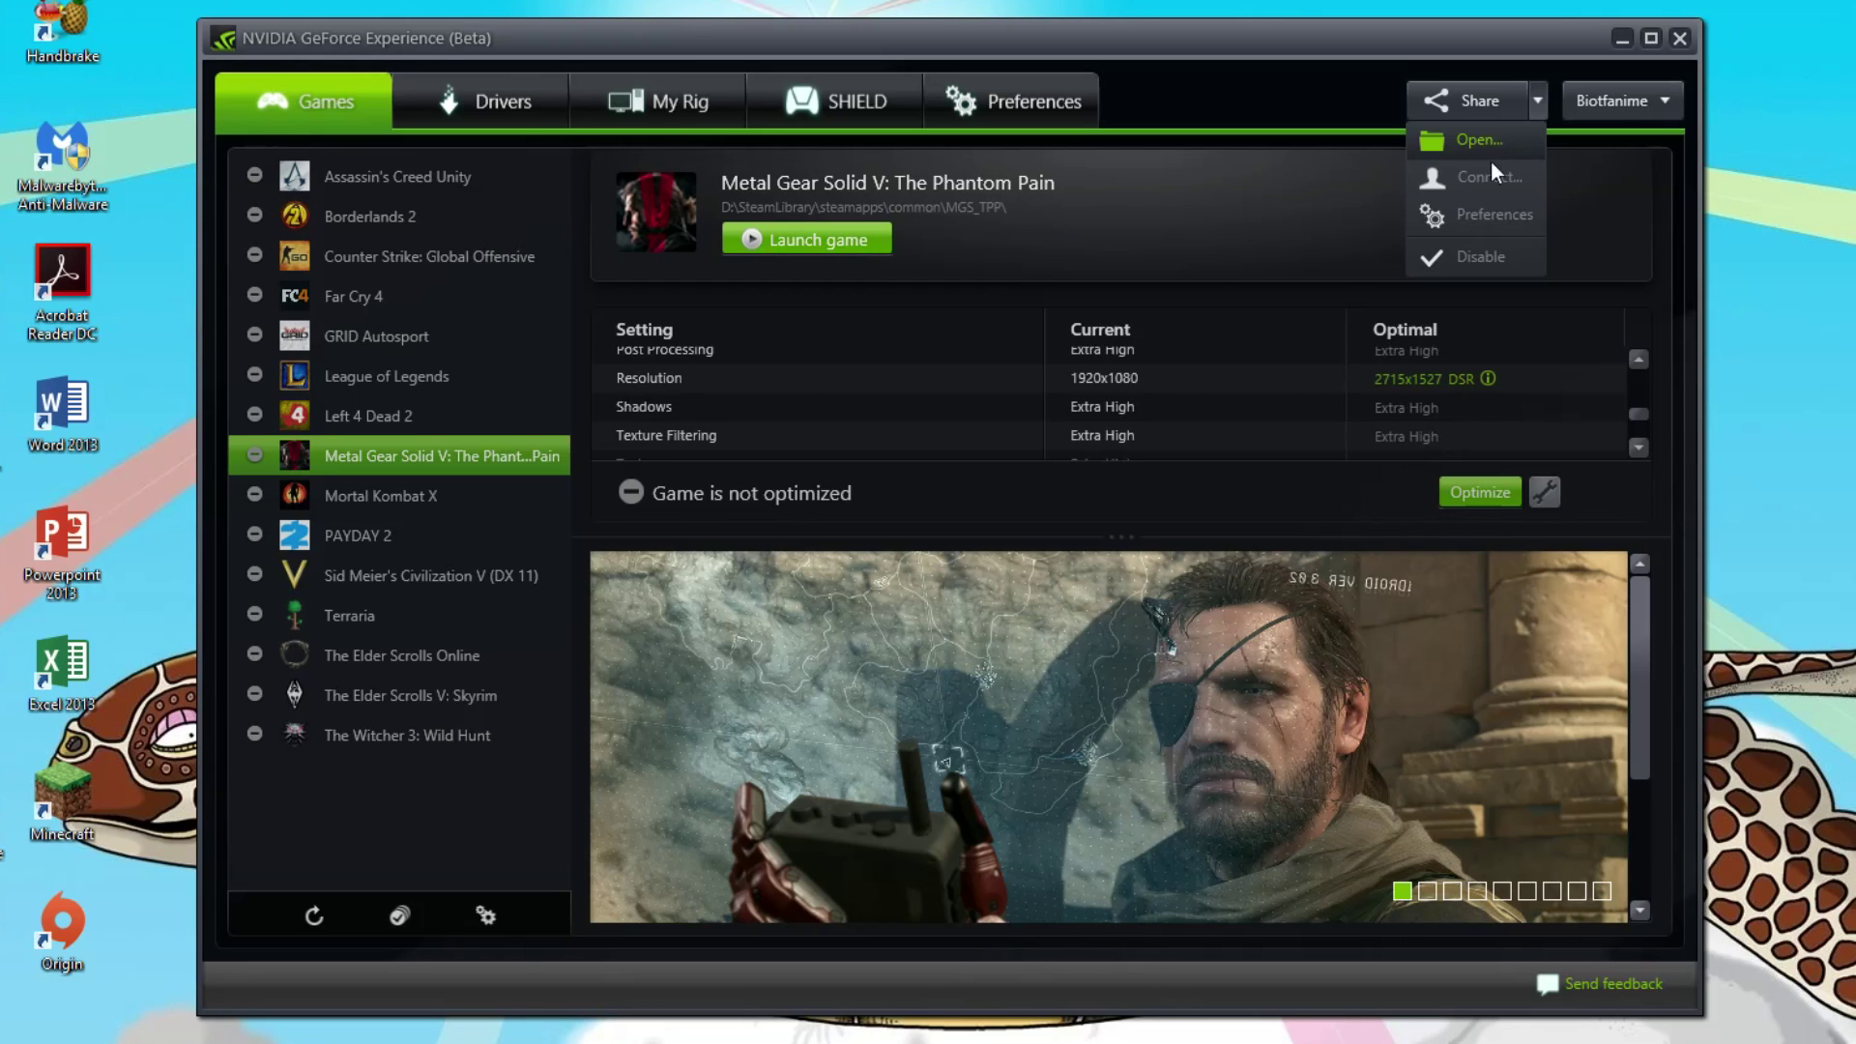
click(1501, 184)
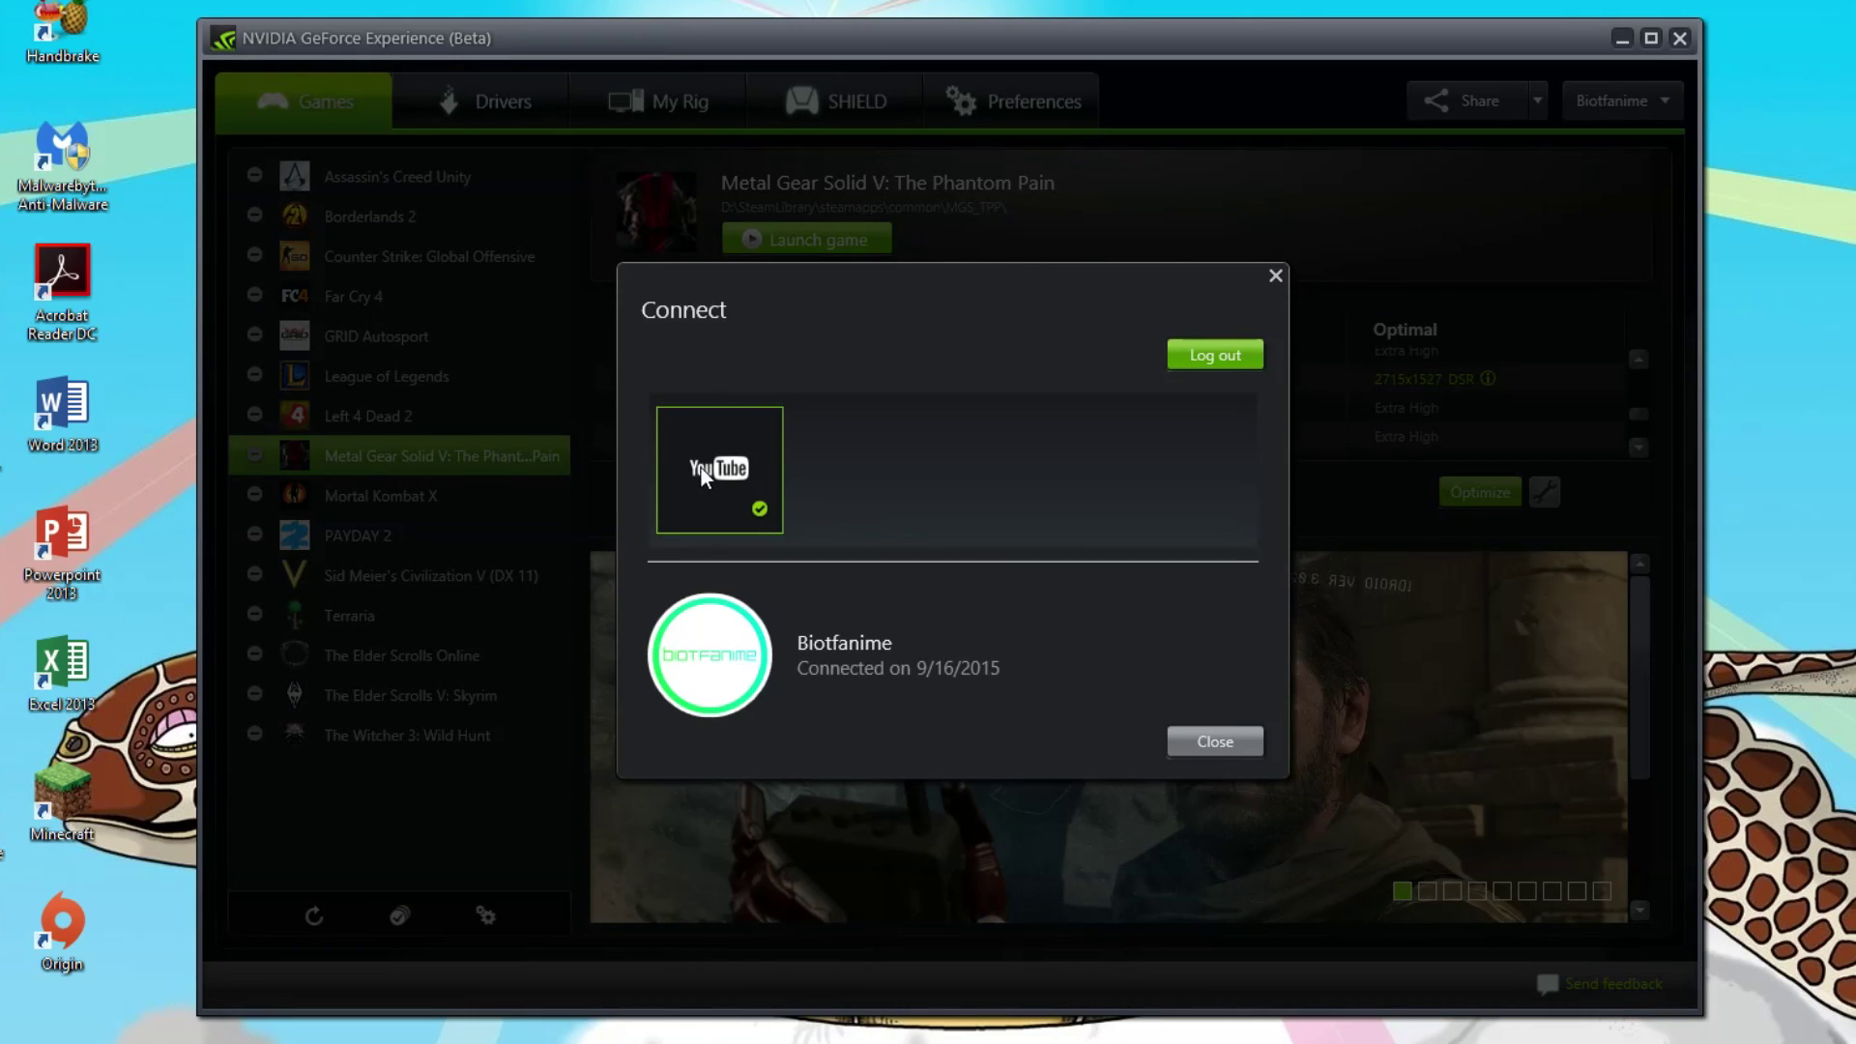
click(1215, 741)
Step: Open the Share preferences from the Share options, check the remaining options, and return to the games list
click(1538, 102)
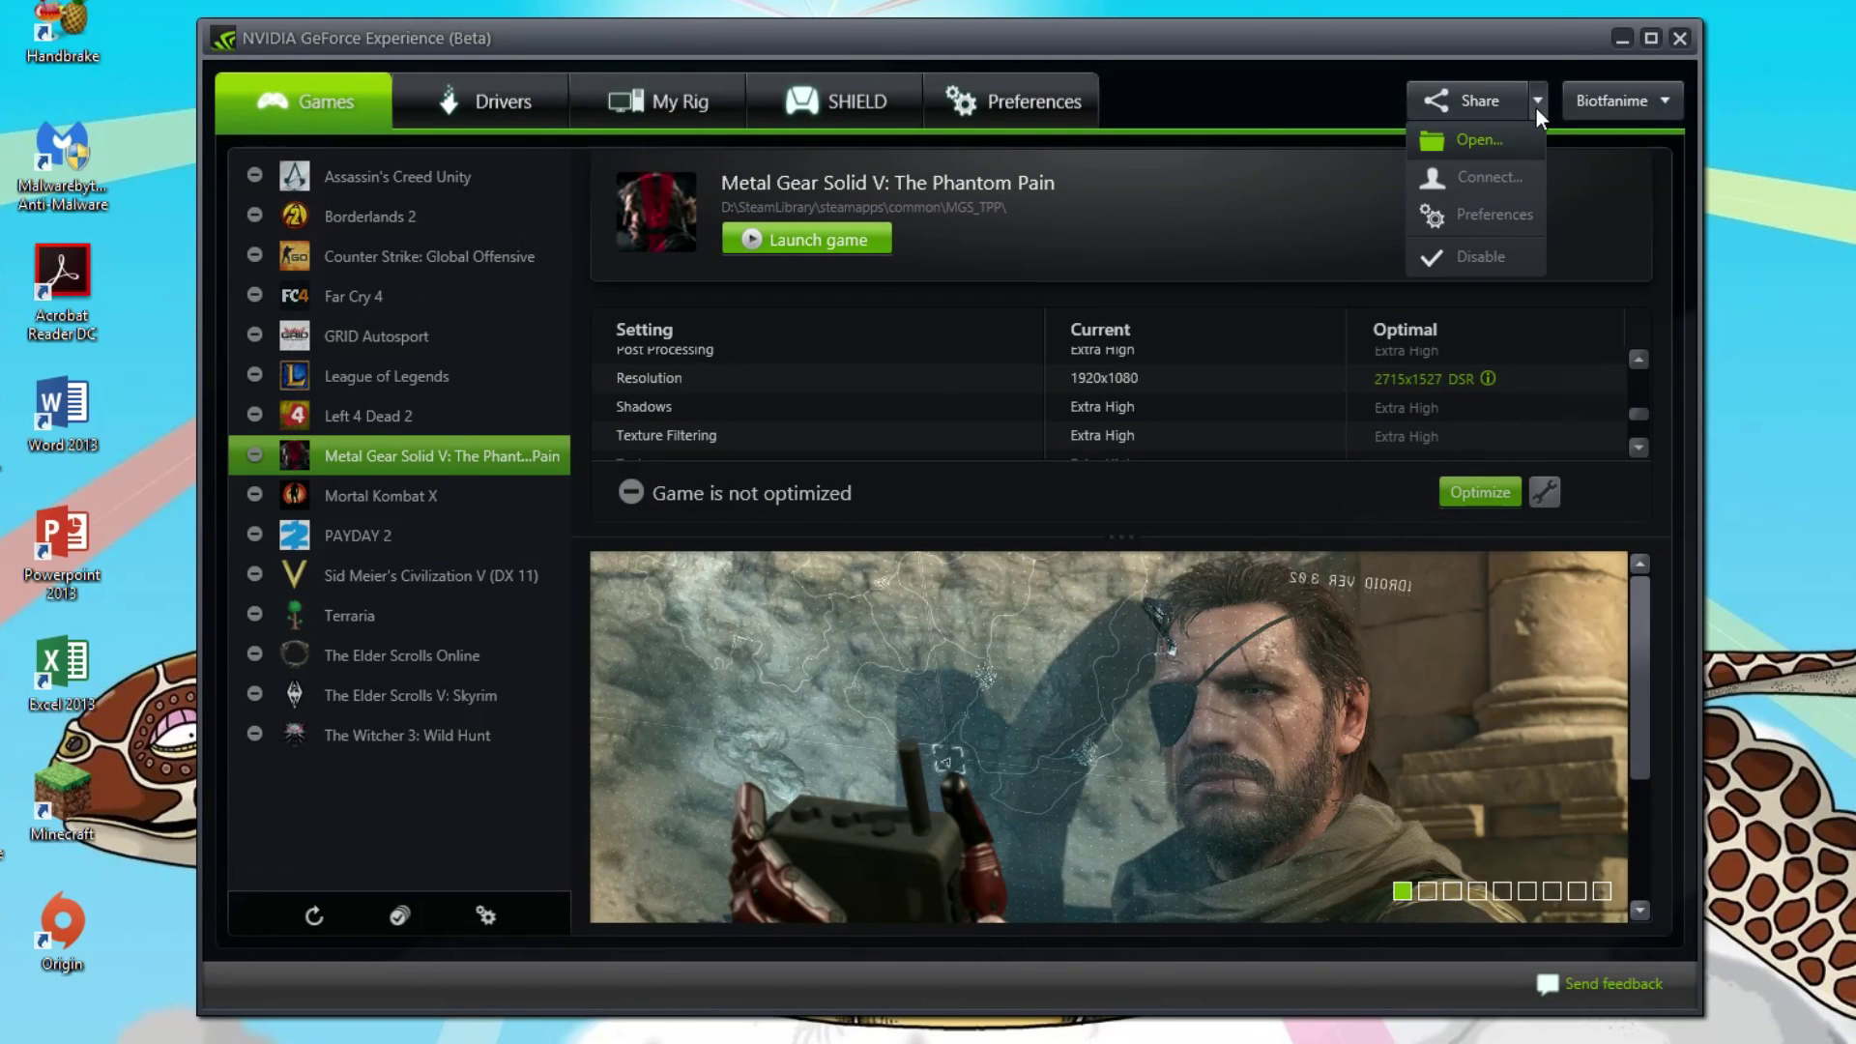
click(1510, 212)
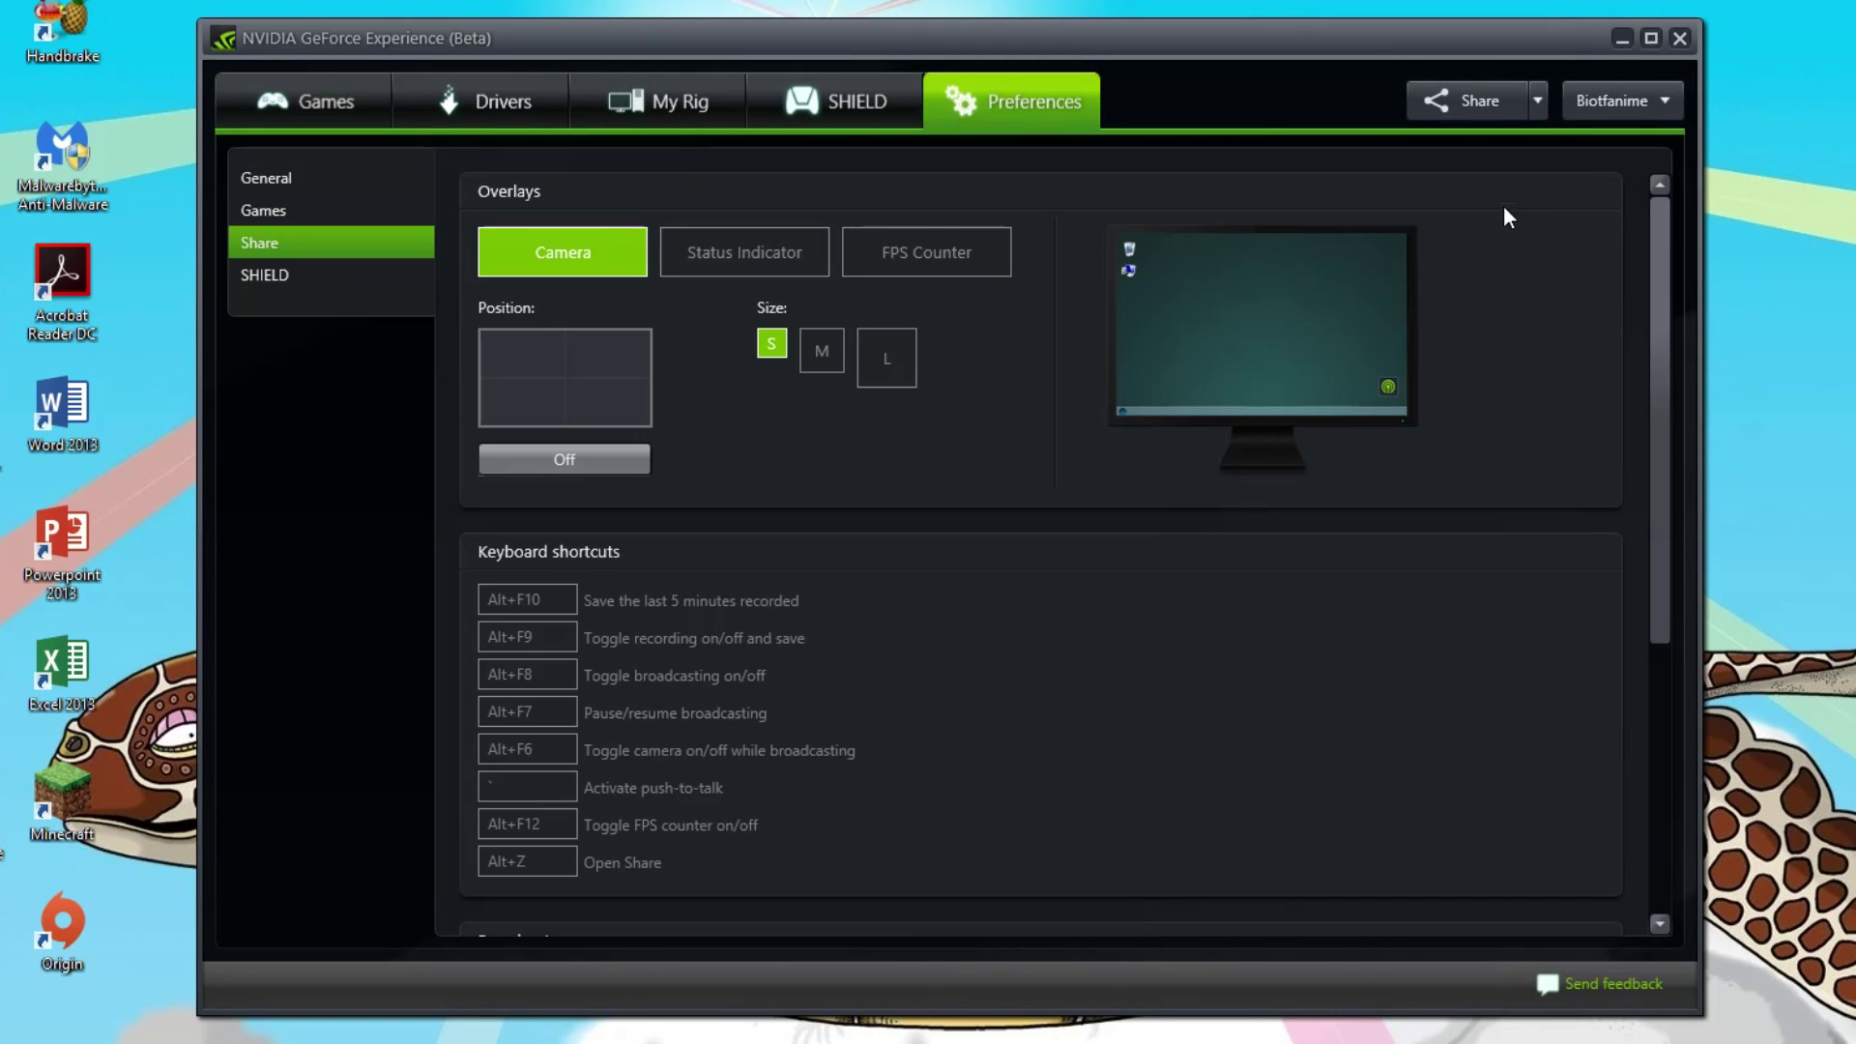
click(1539, 102)
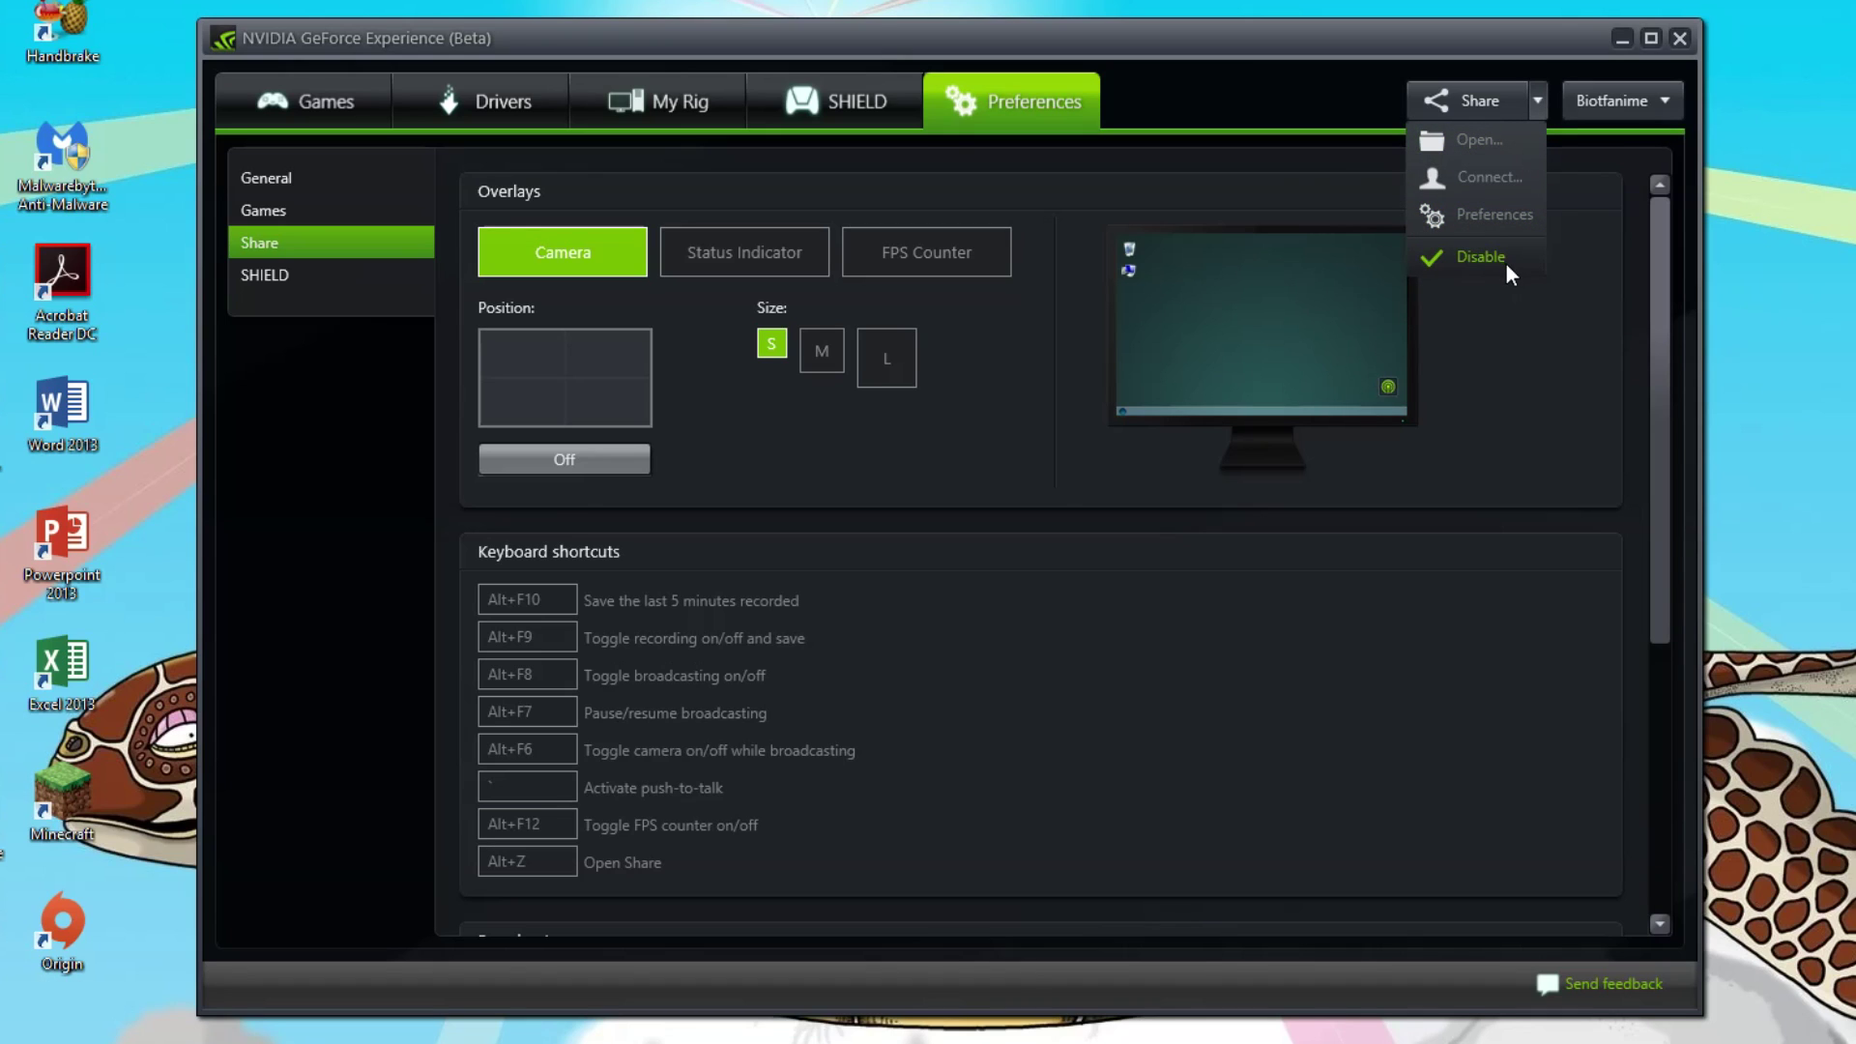
click(1280, 717)
click(334, 101)
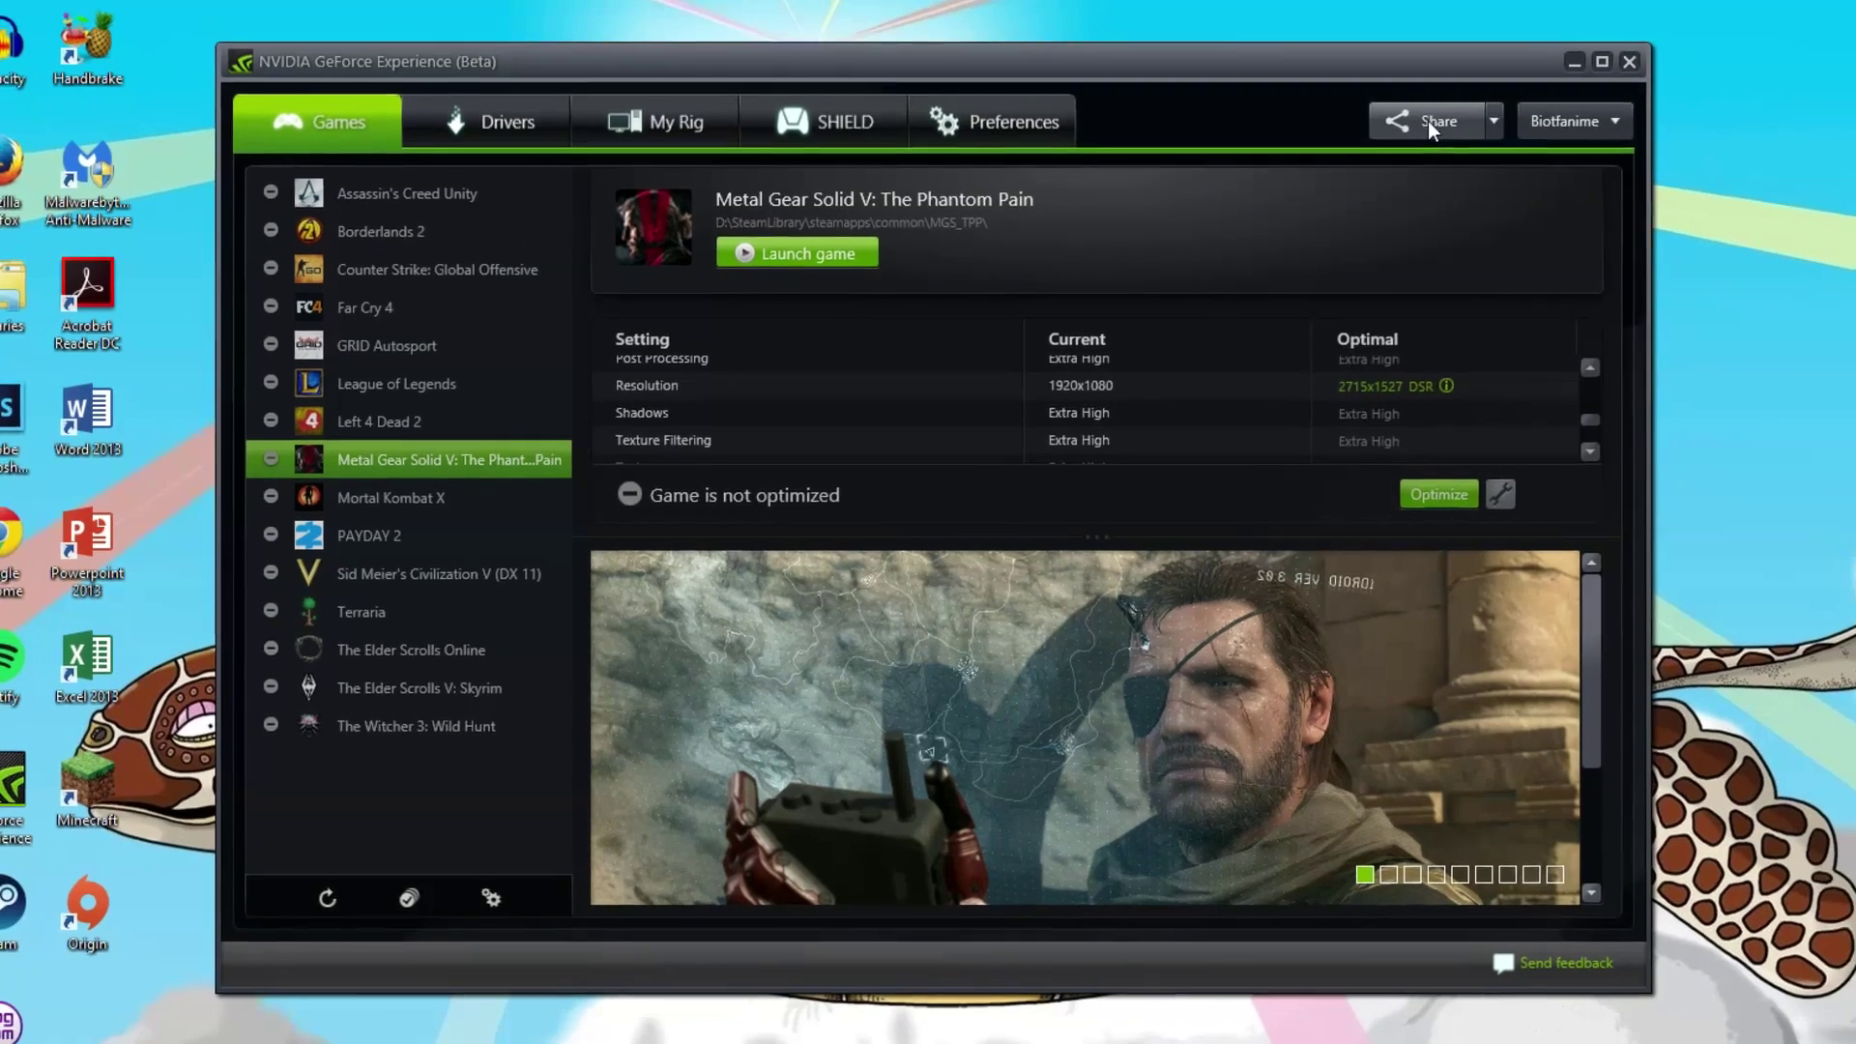
Step: Open and close the Share overlay once, and reopen it to turn on Instant Replay
click(1431, 121)
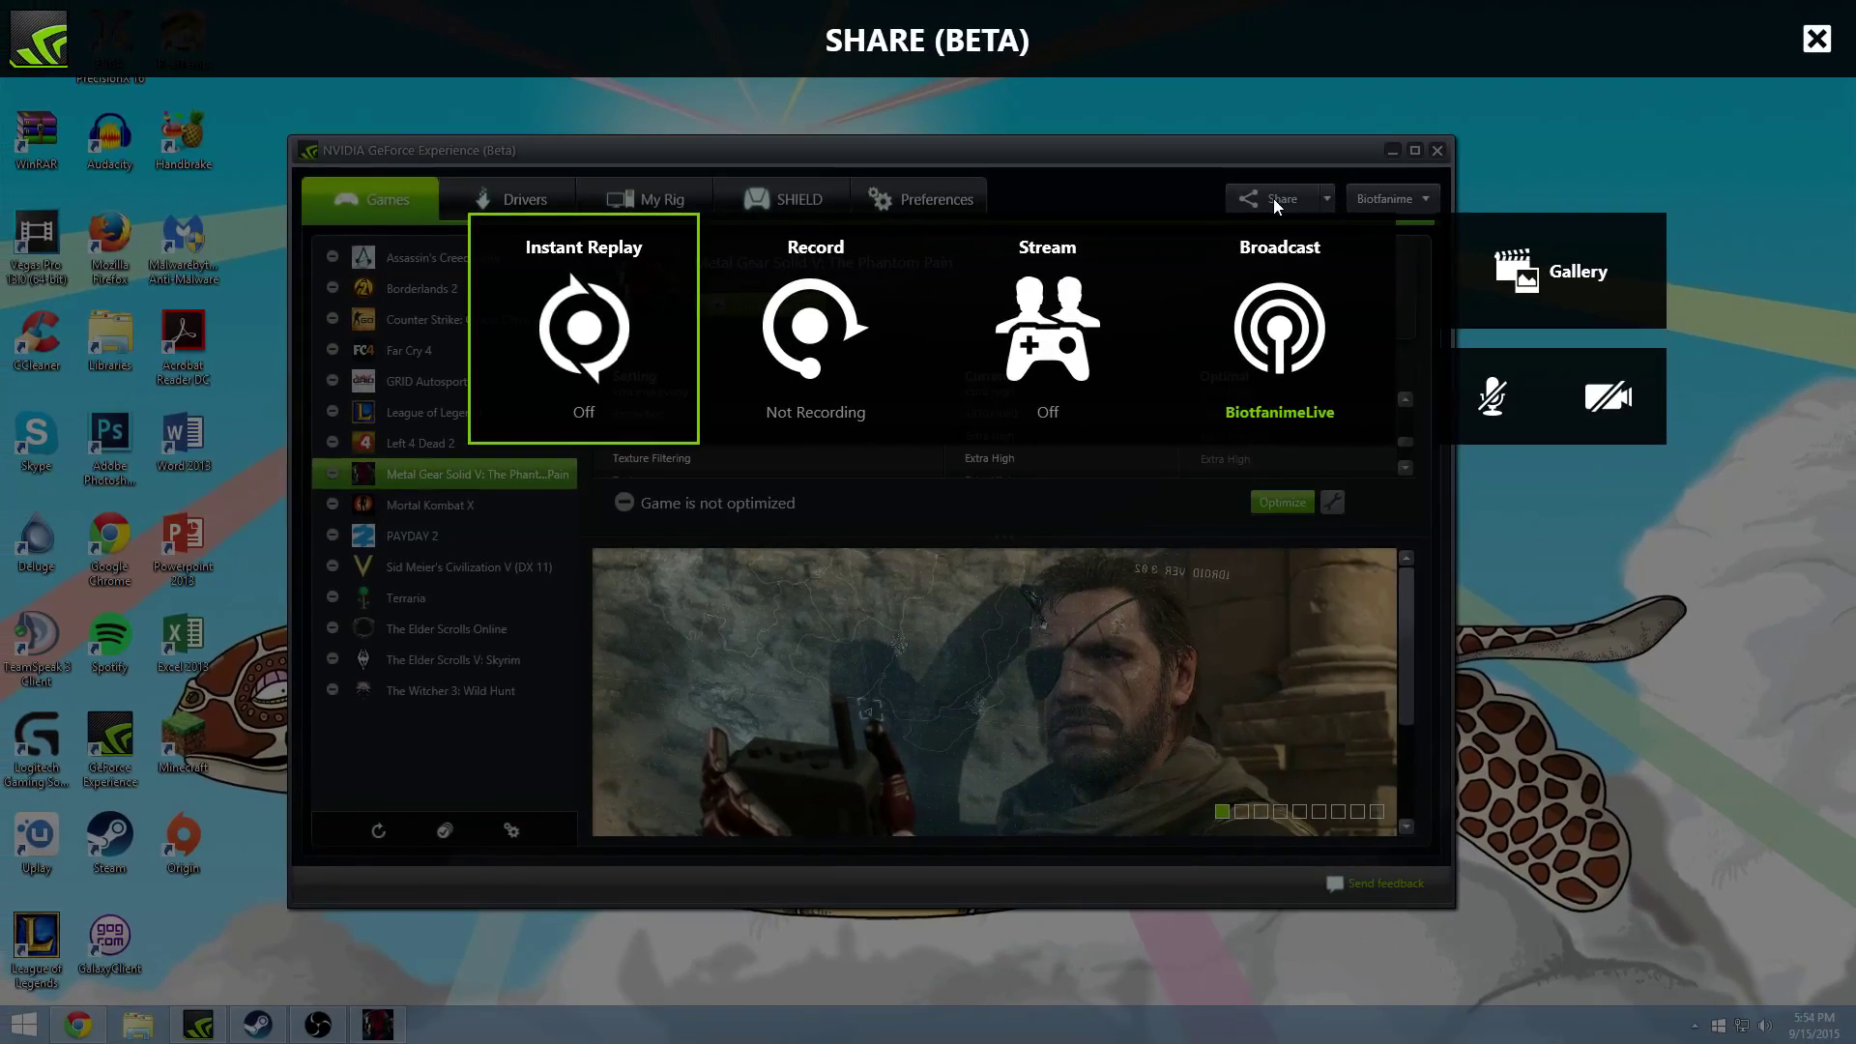
click(1817, 39)
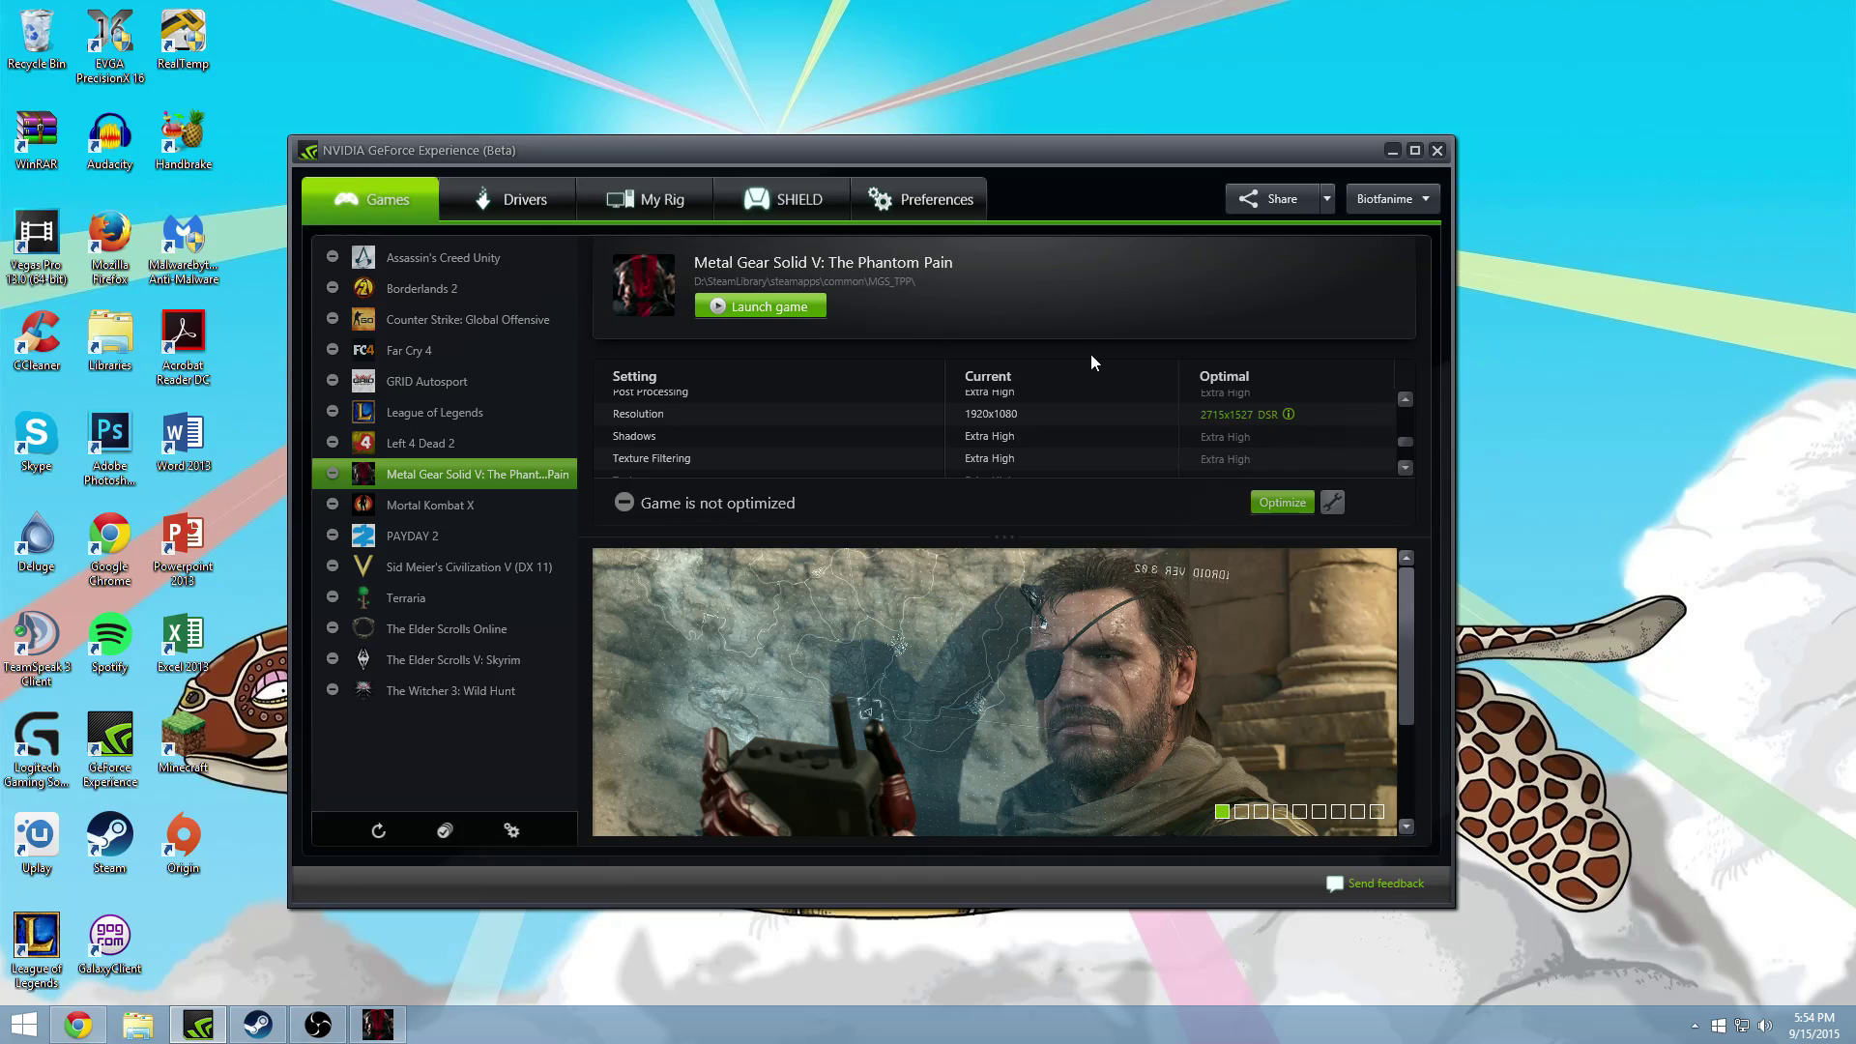
key(alt+z)
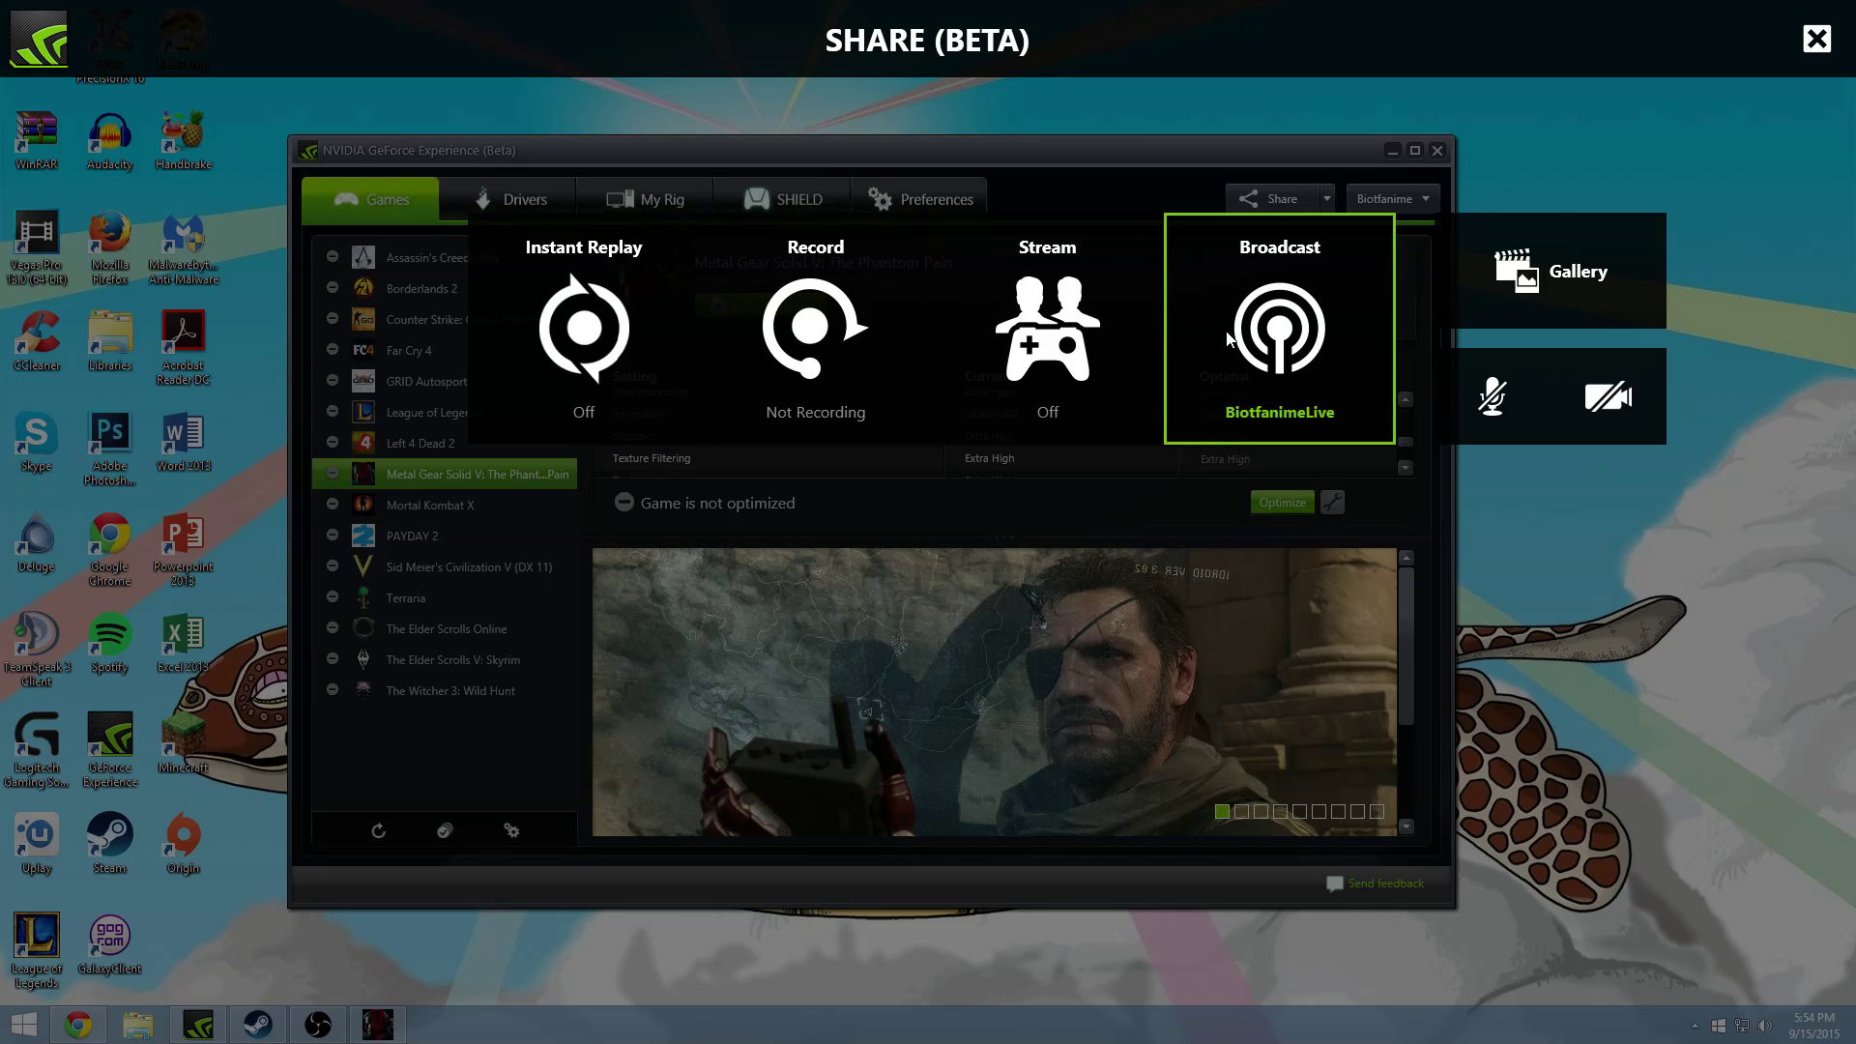
click(568, 377)
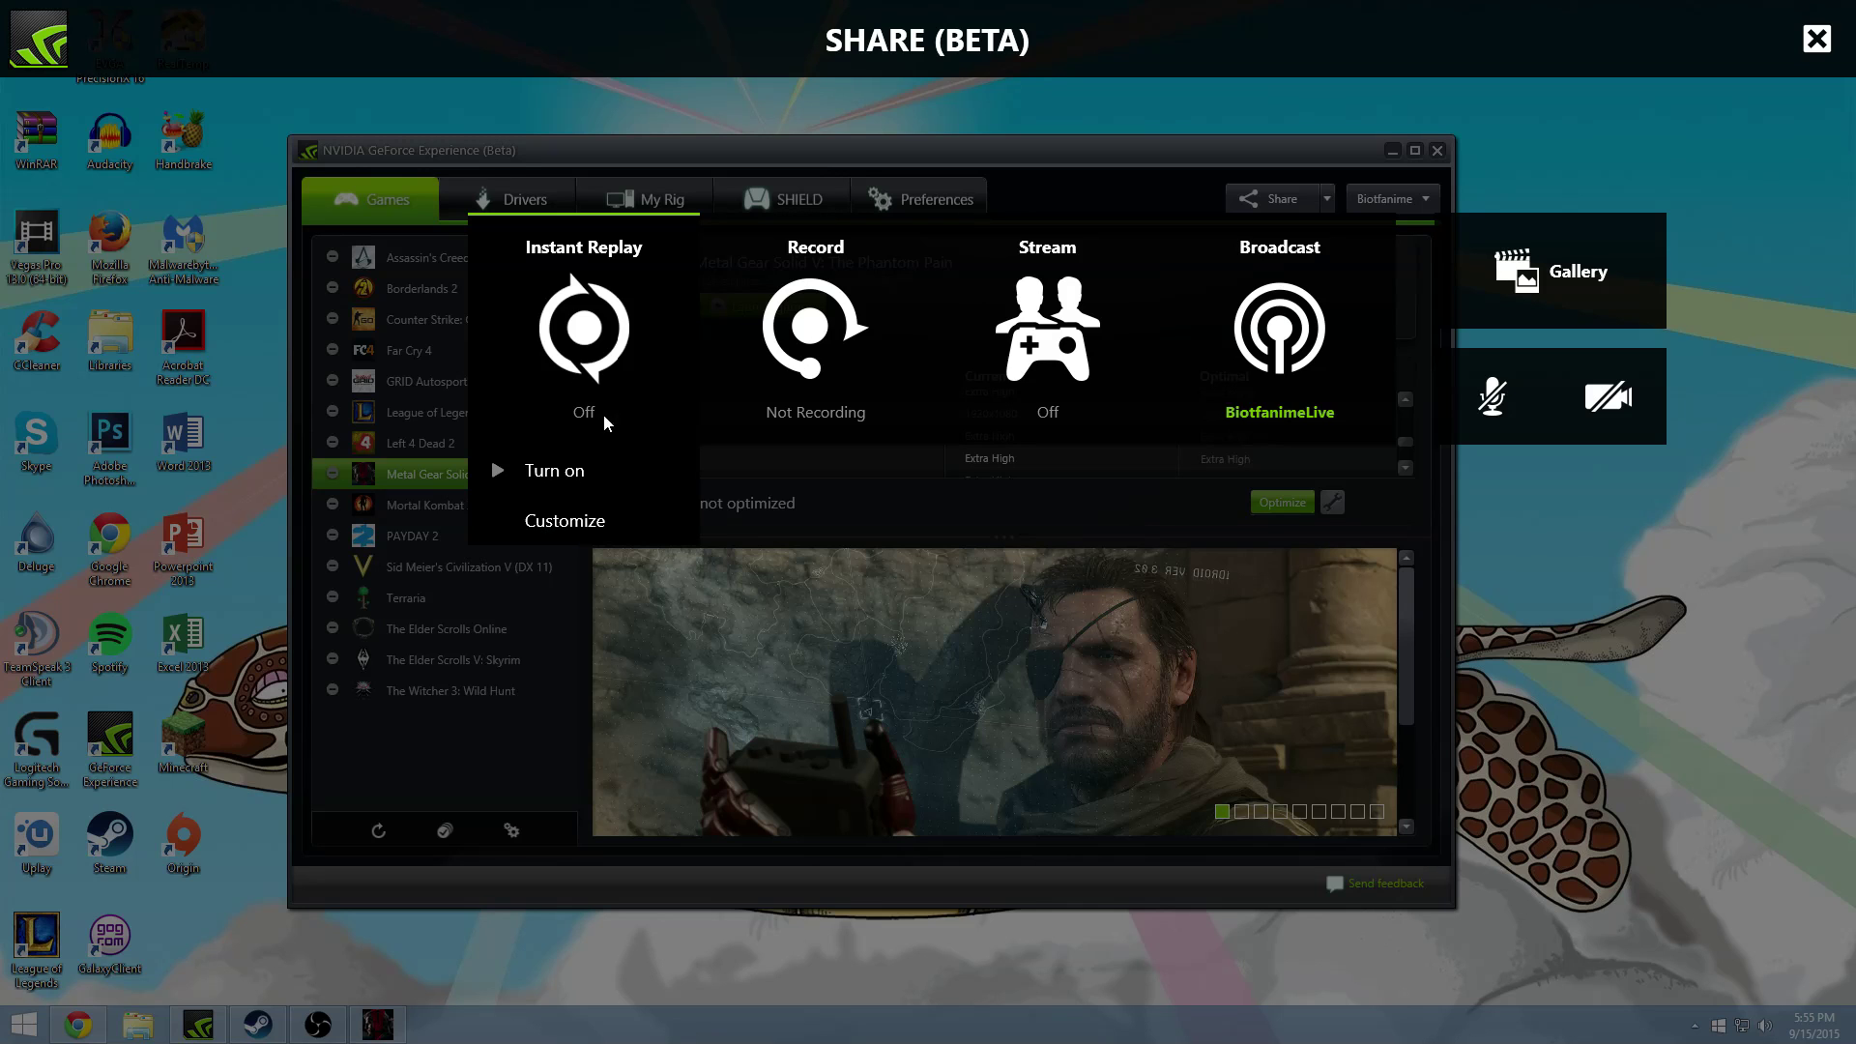
click(563, 481)
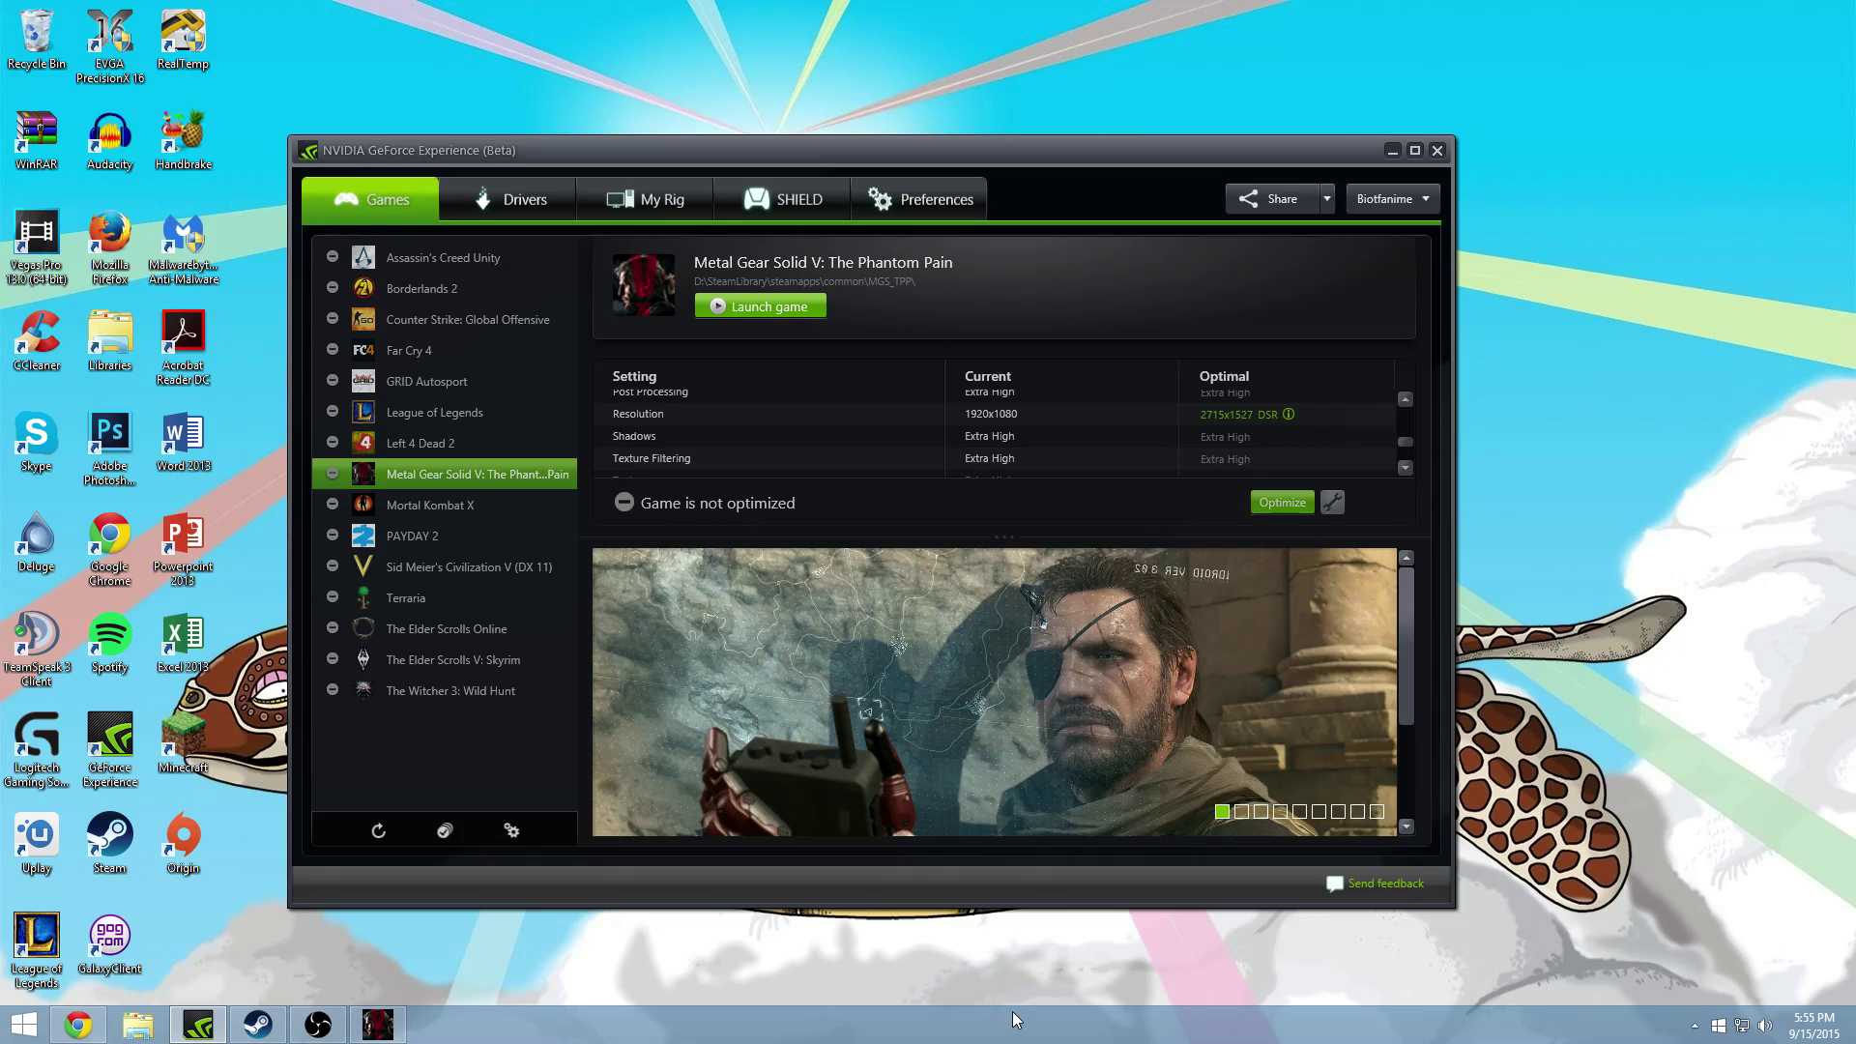
Step: Reopen the Share overlay and try to customize Instant Replay while it is running
key(alt+z)
click(650, 398)
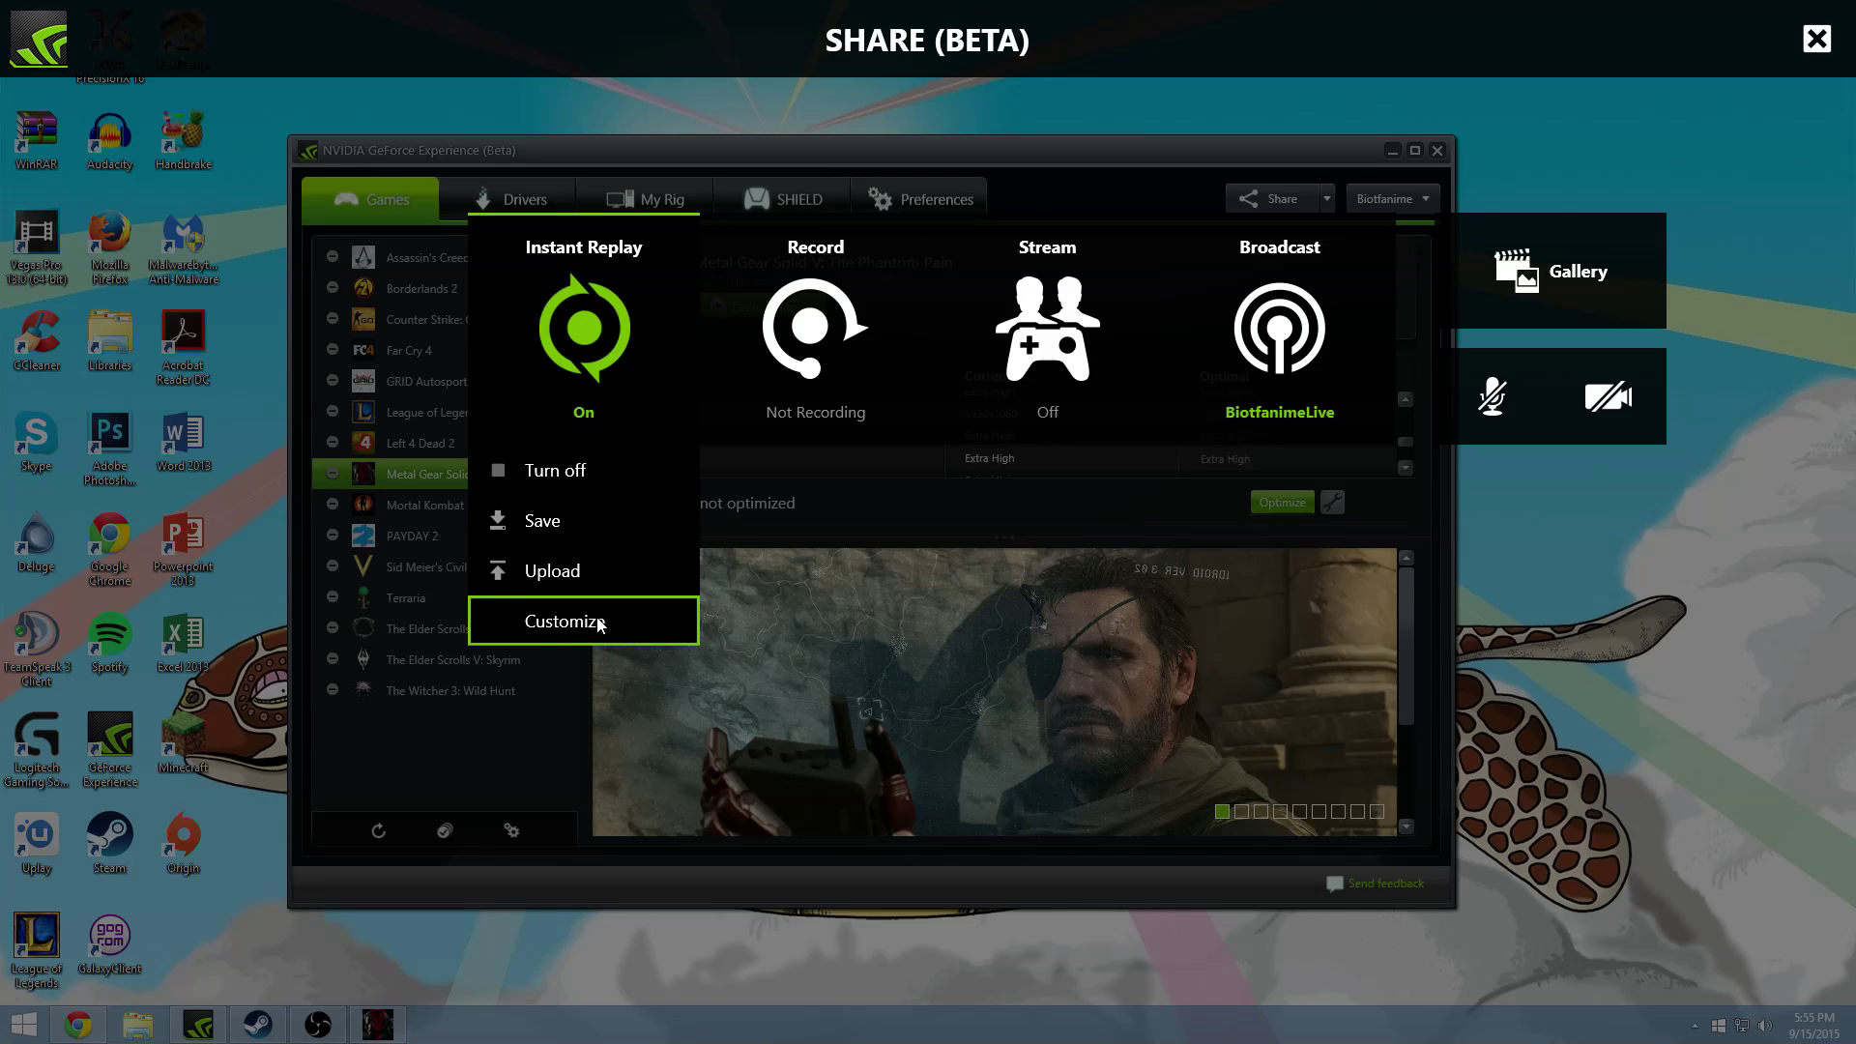
click(539, 629)
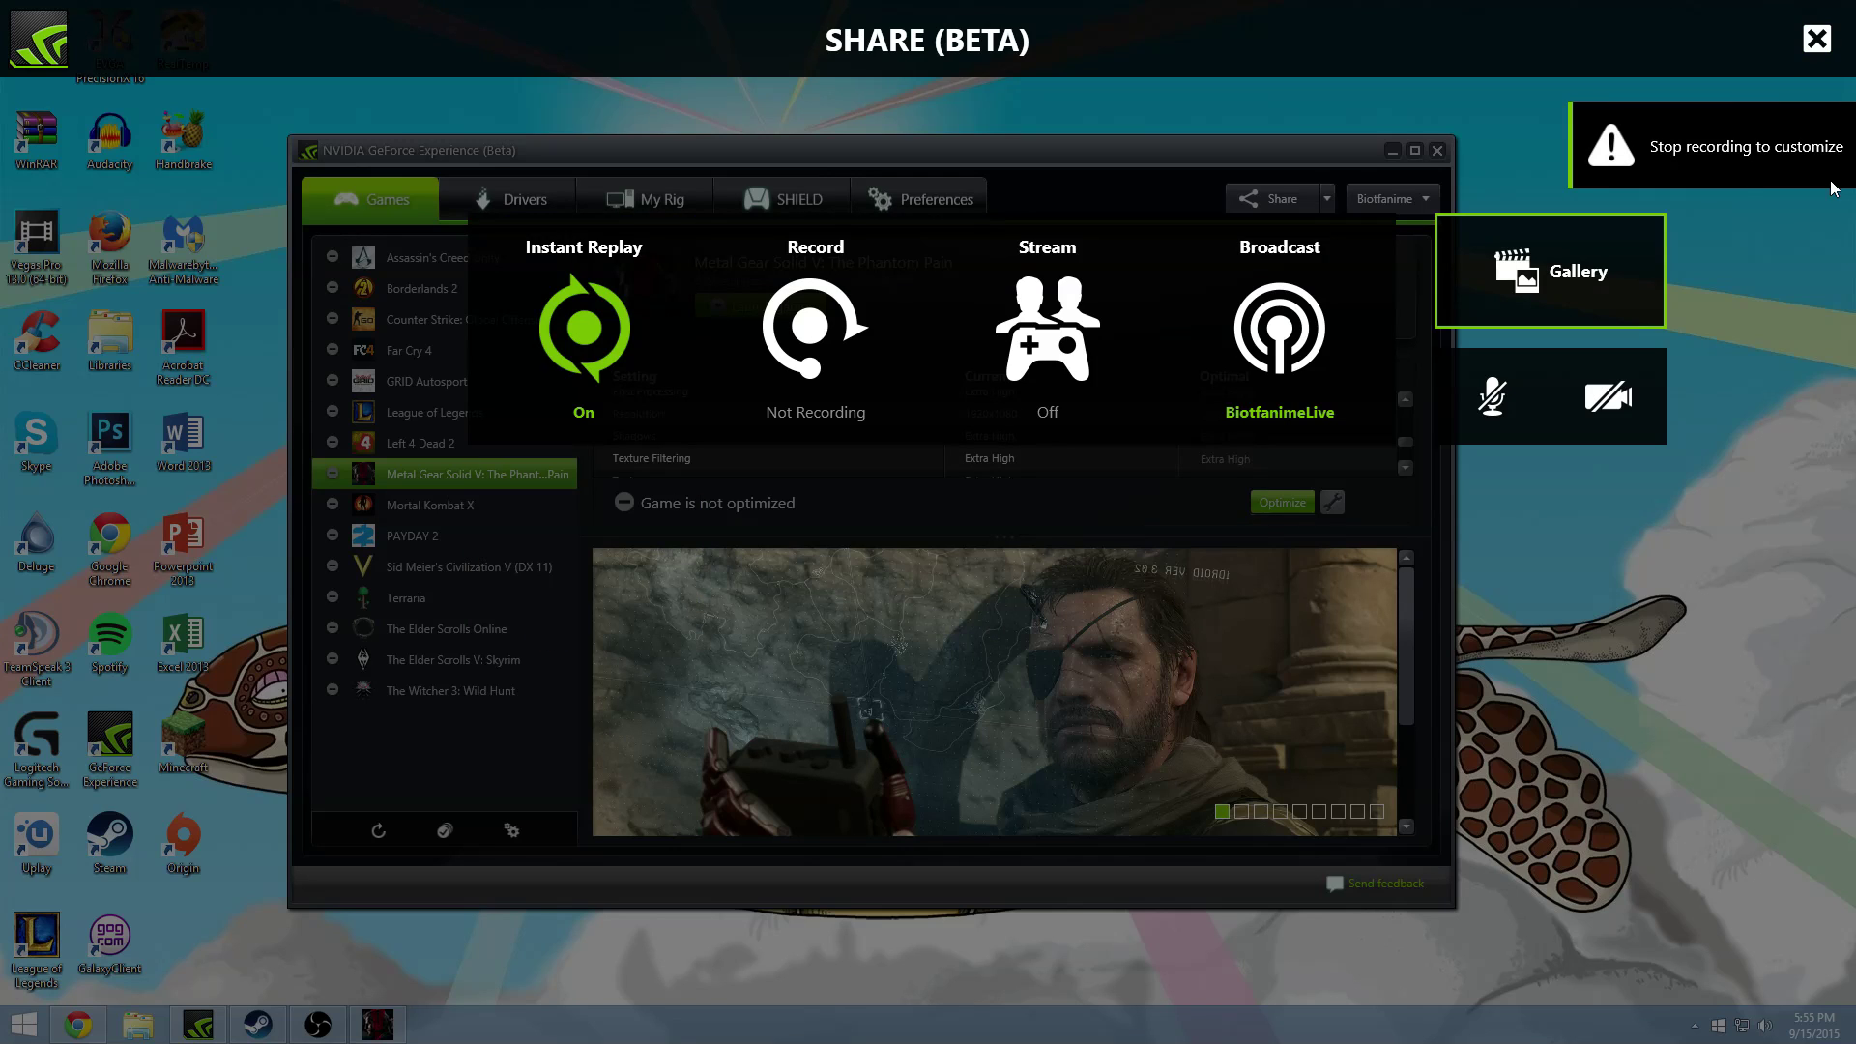
Step: Save the current Instant Replay footage
click(594, 416)
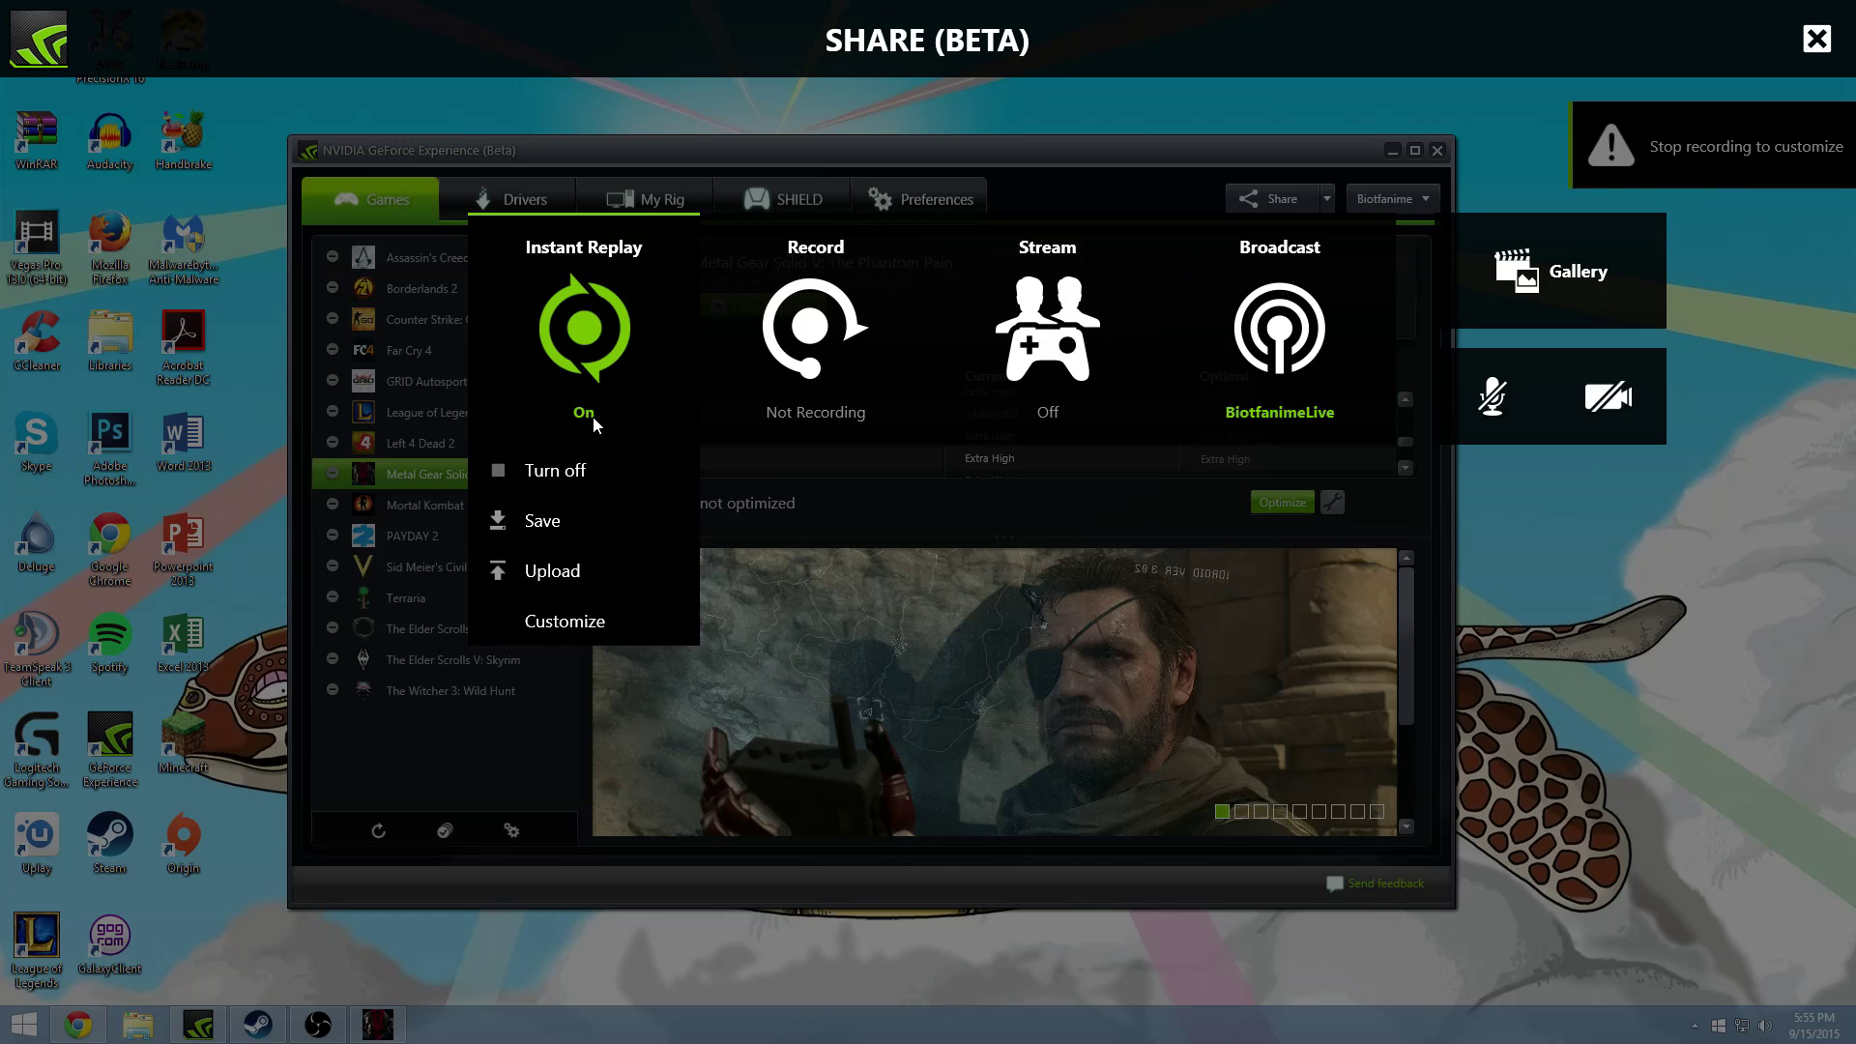
click(536, 523)
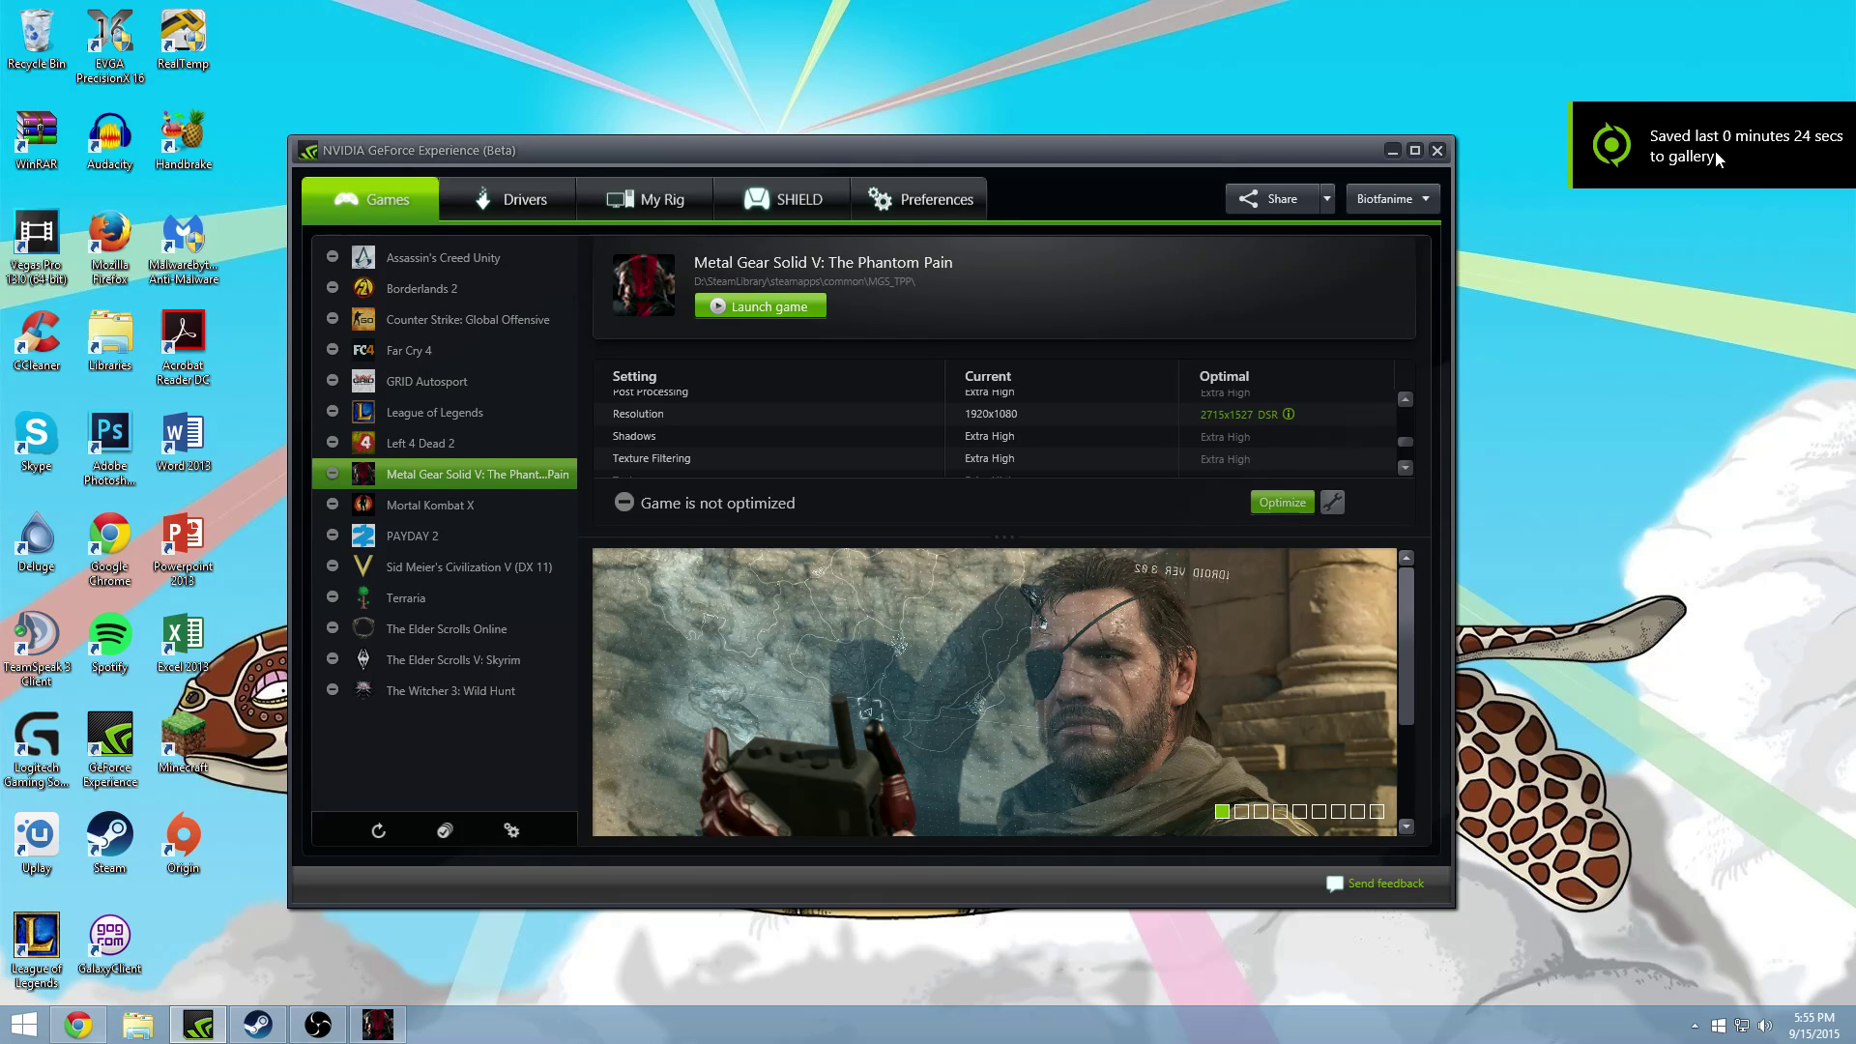
Step: Turn off Instant Replay in the Share overlay
key(alt+z)
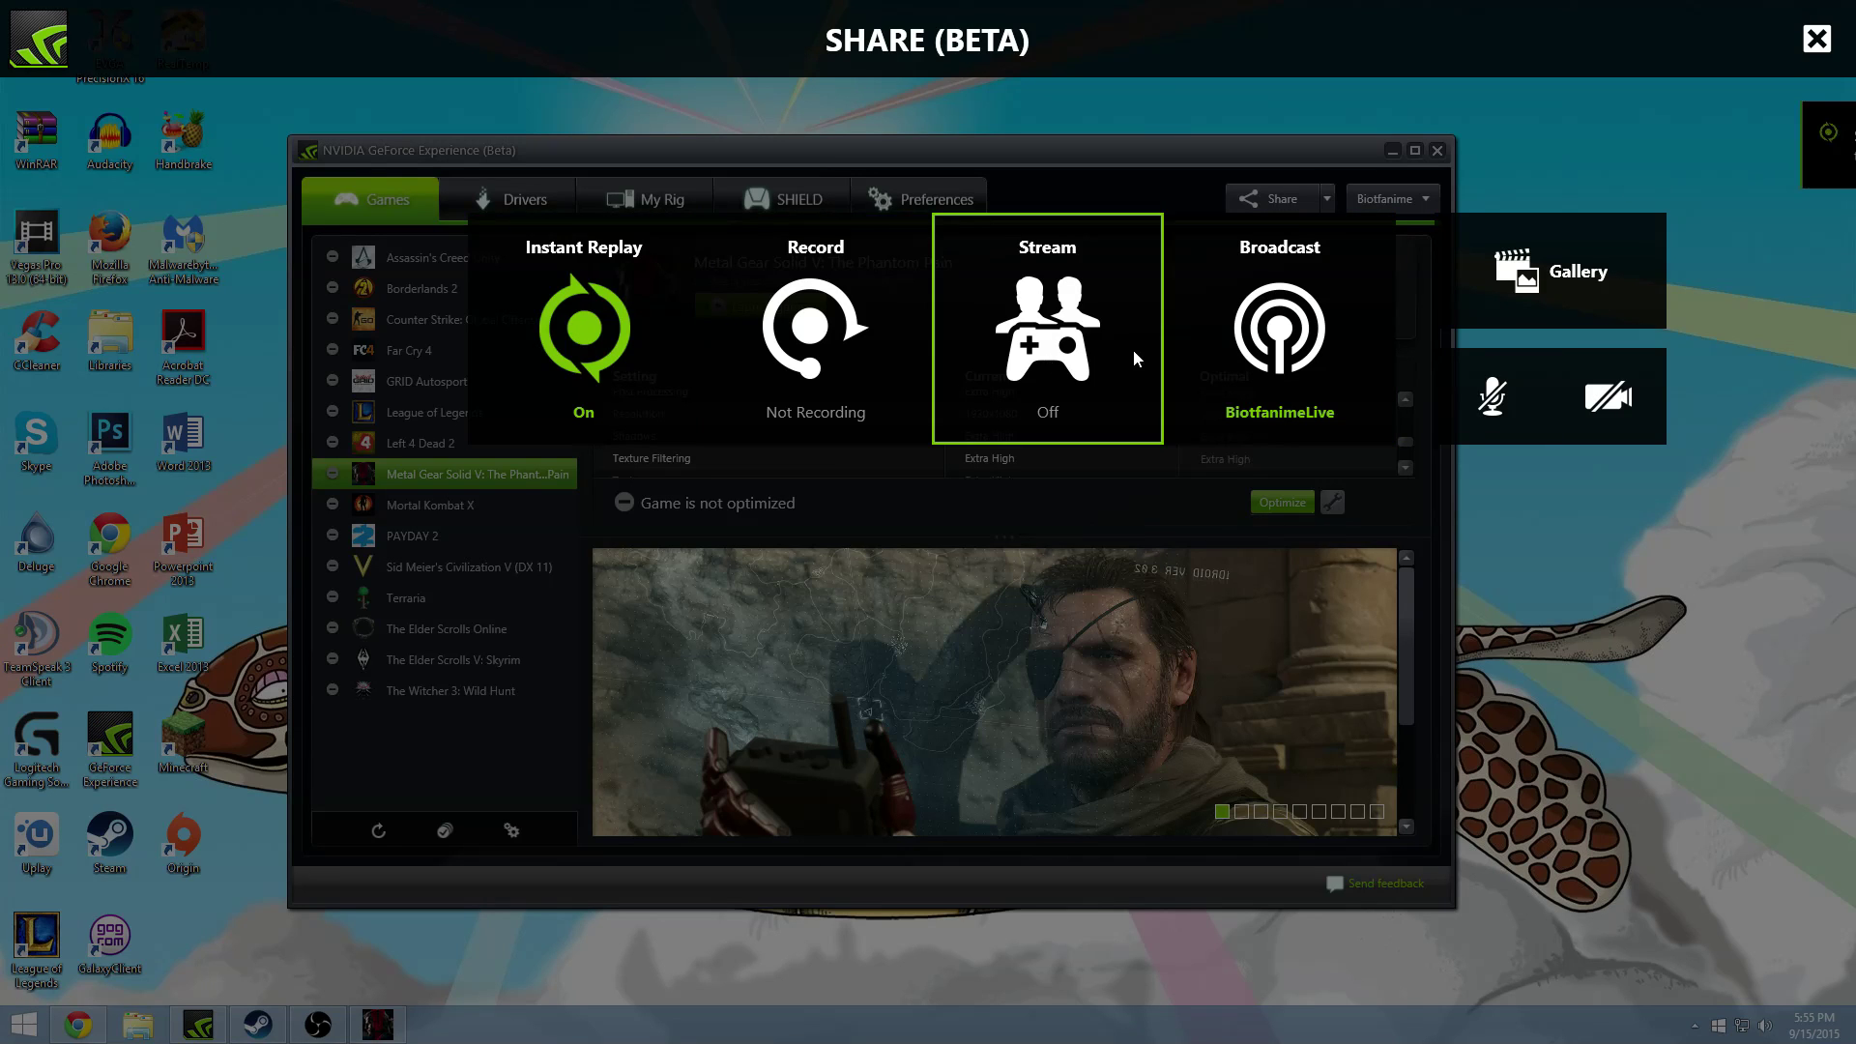
click(587, 387)
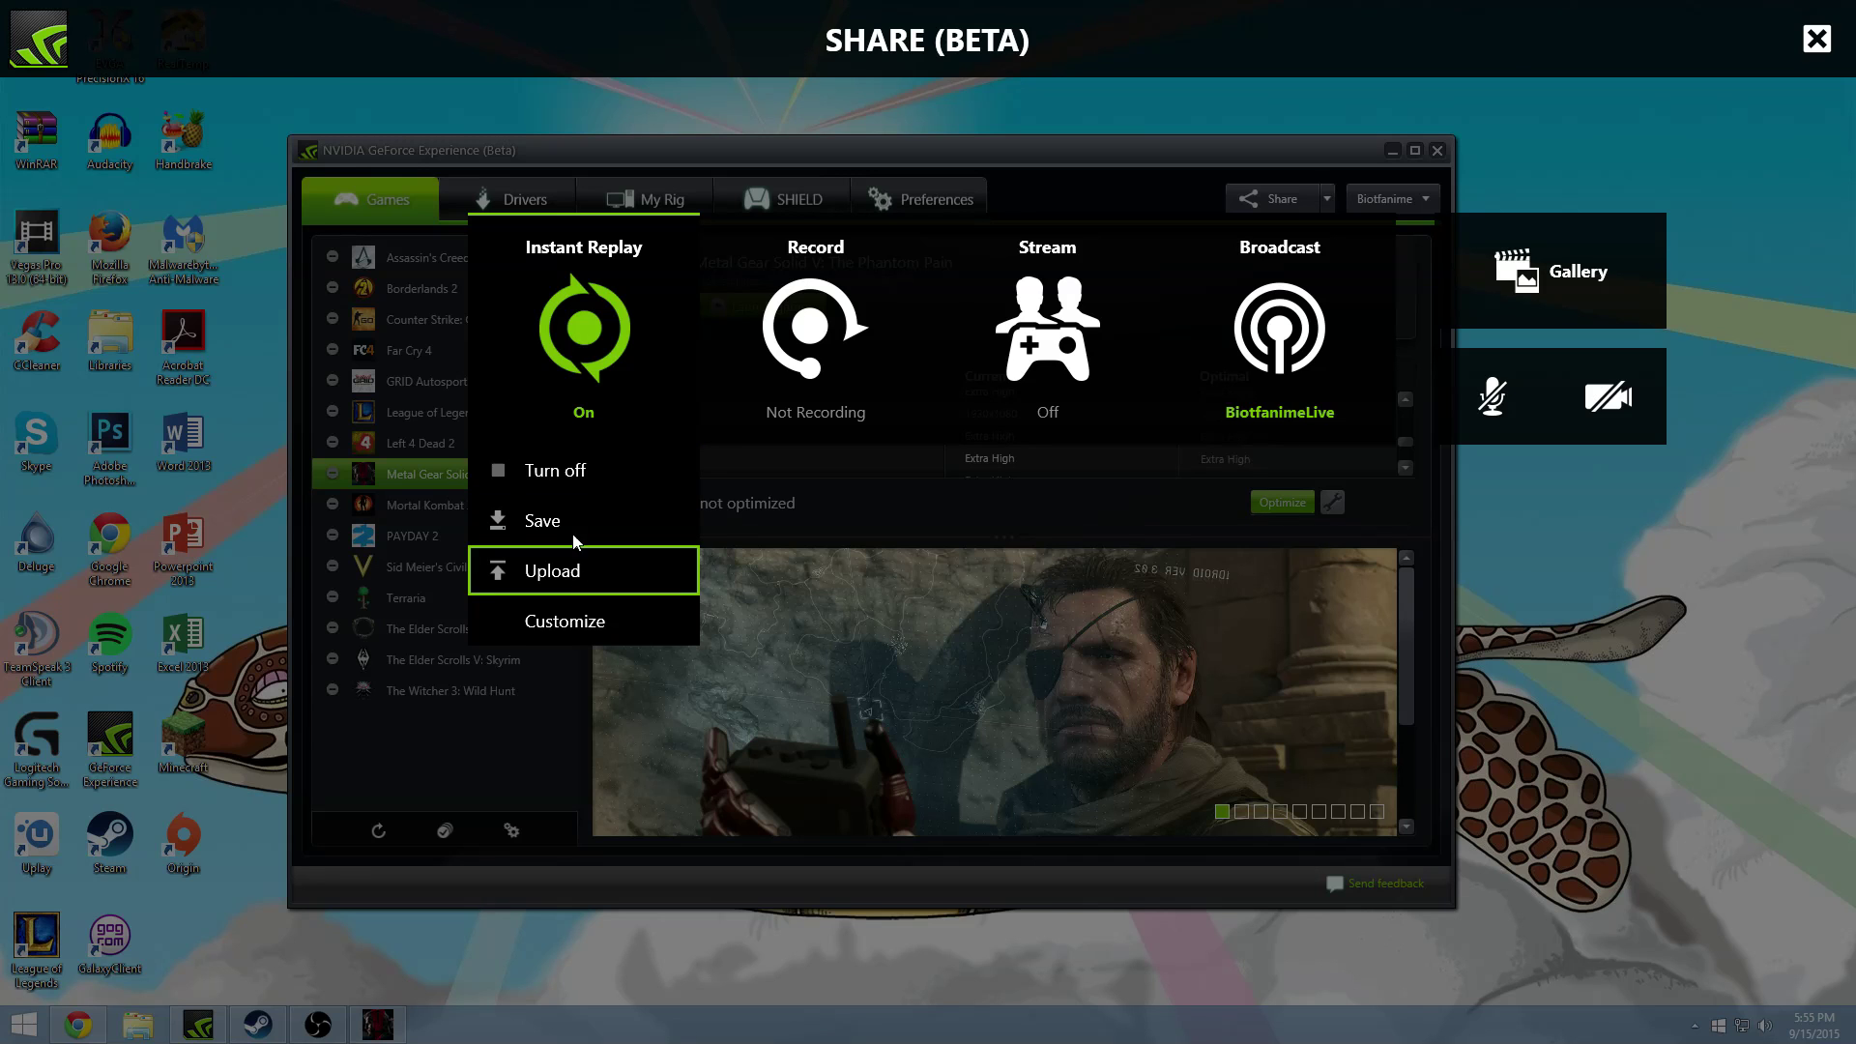
click(546, 474)
Step: Review the Instant Replay customization settings, including the frame rate and resolution choices, keeping 60 FPS and In-game, and return to the overlay
key(alt+z)
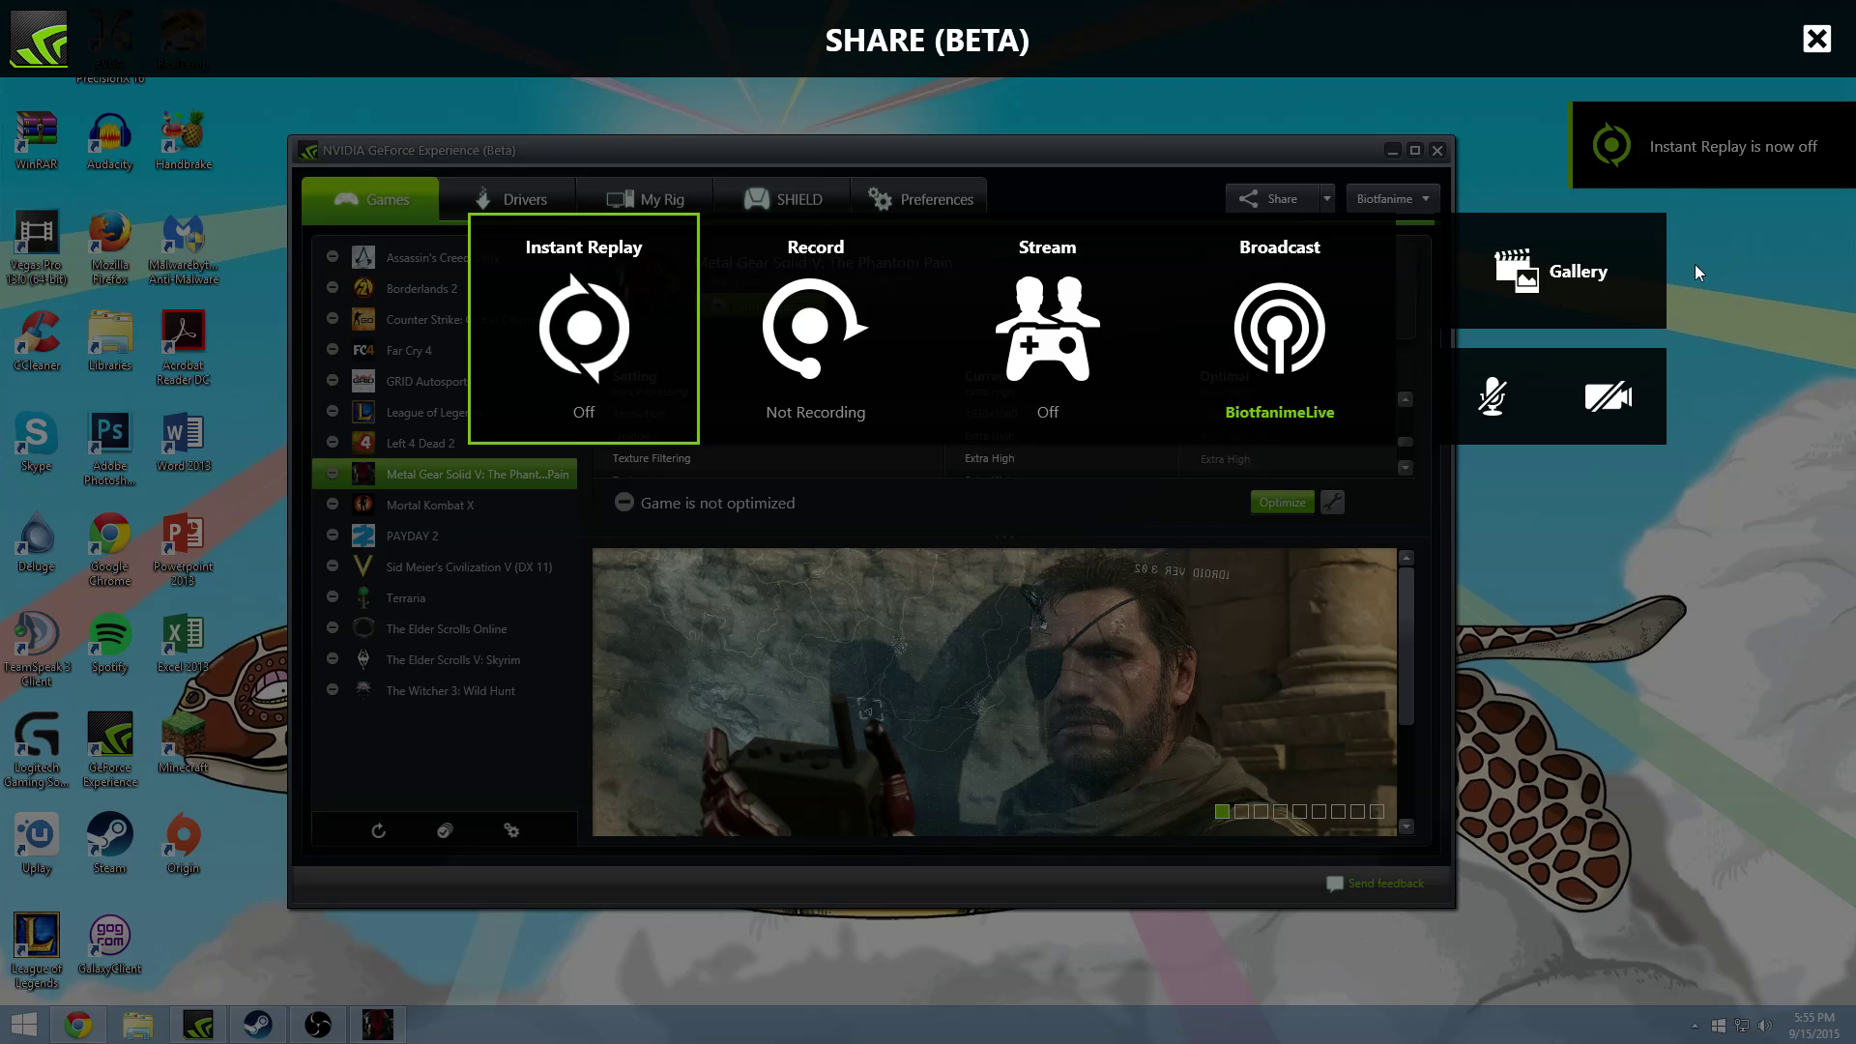
click(576, 425)
click(533, 517)
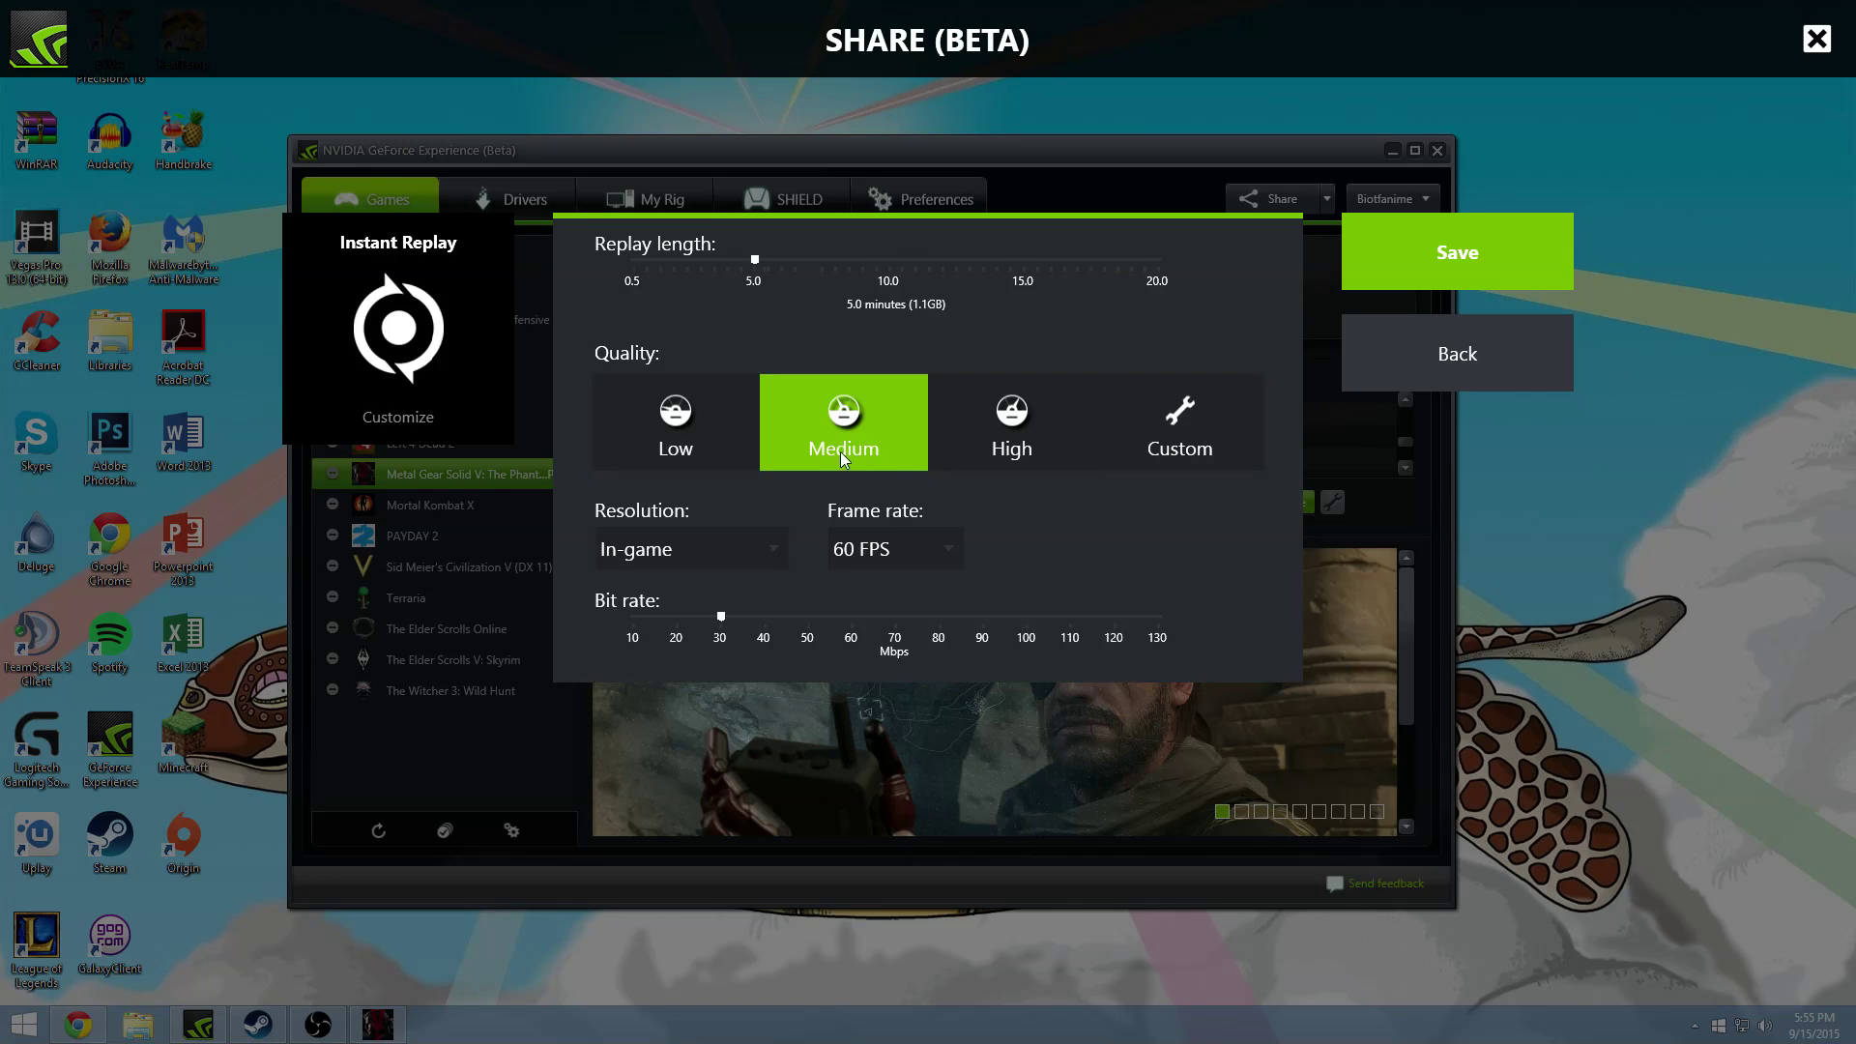
click(853, 558)
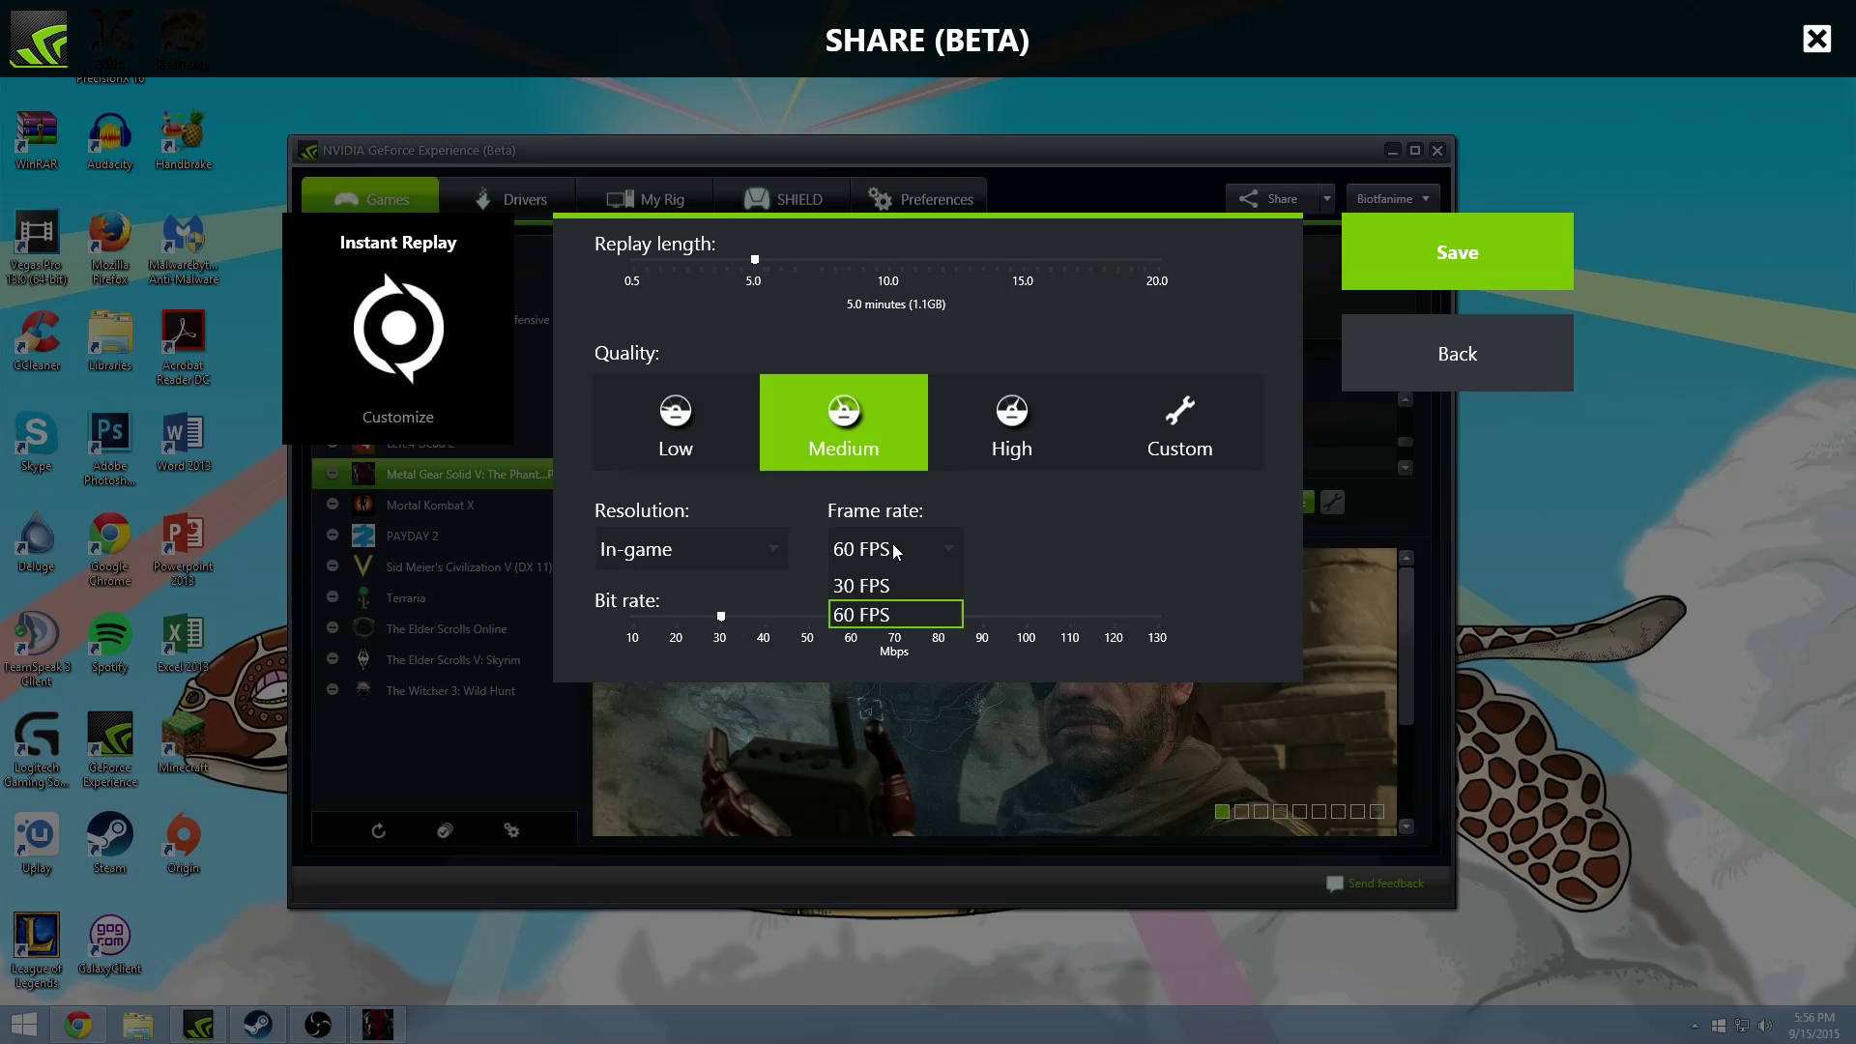
click(894, 551)
click(692, 547)
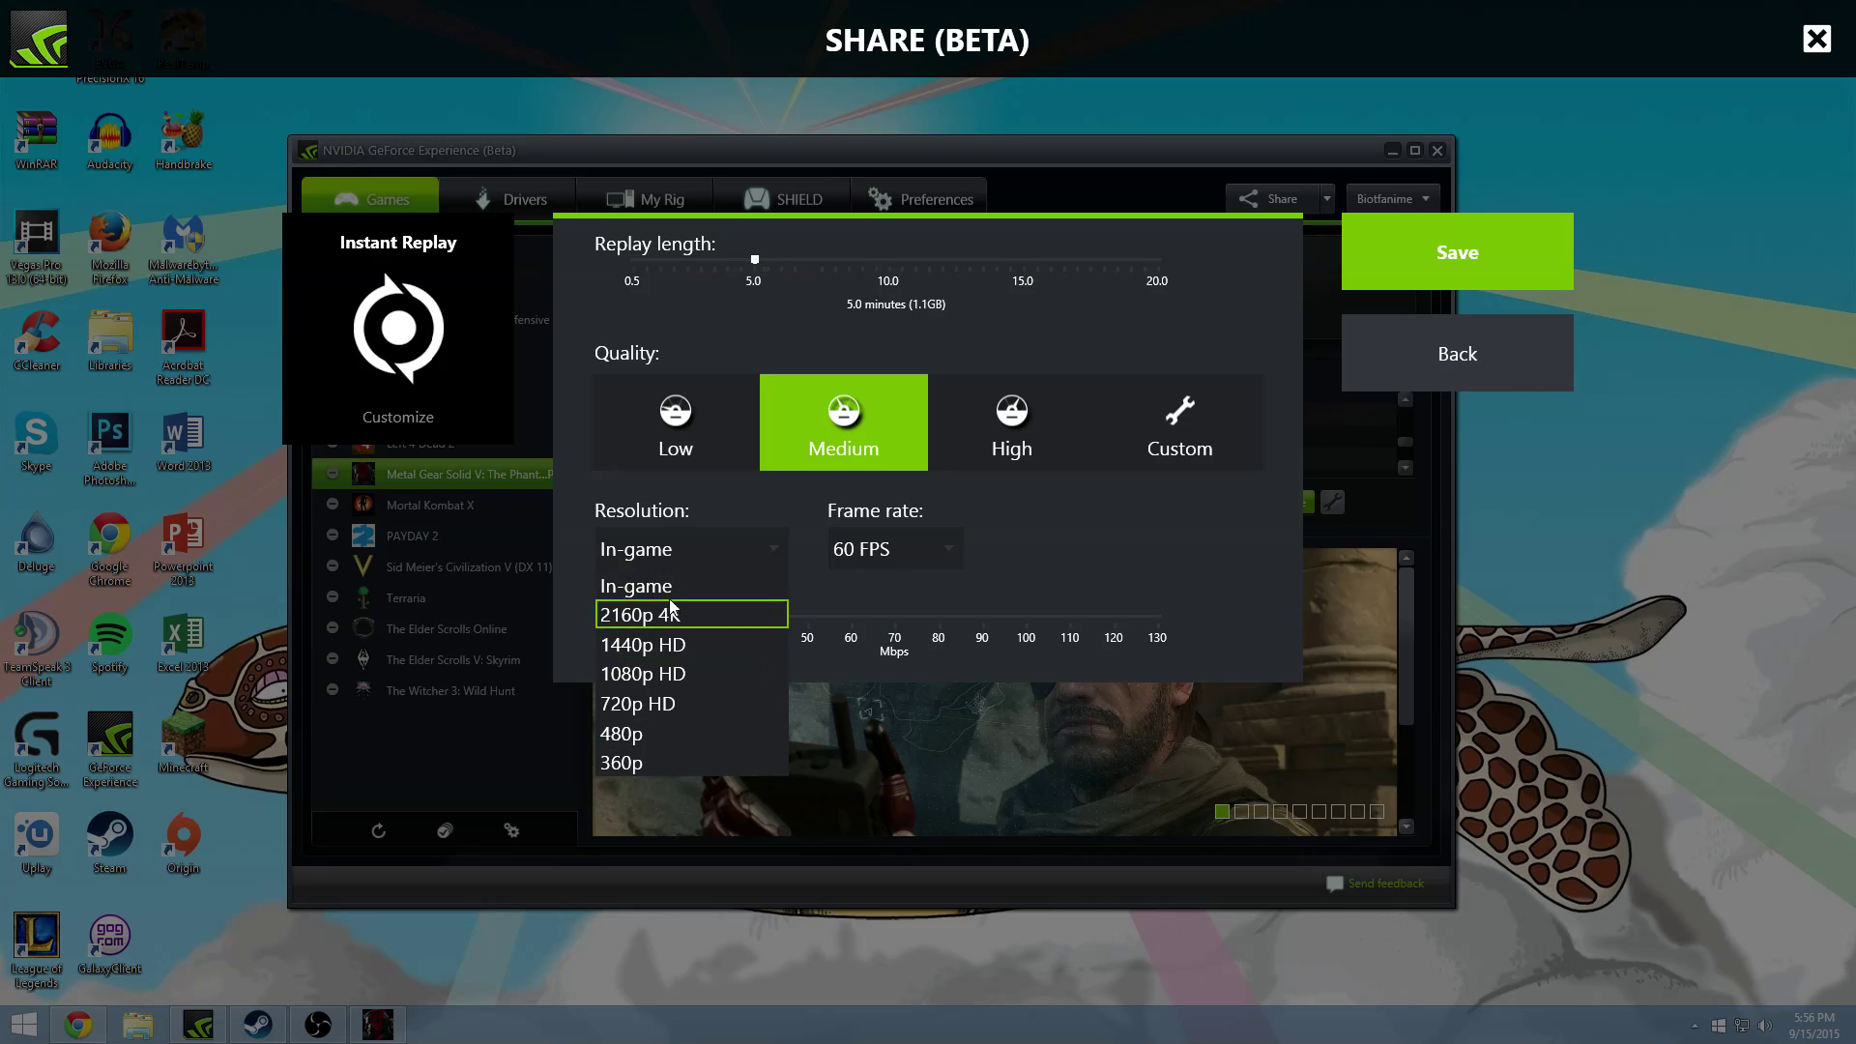
click(672, 583)
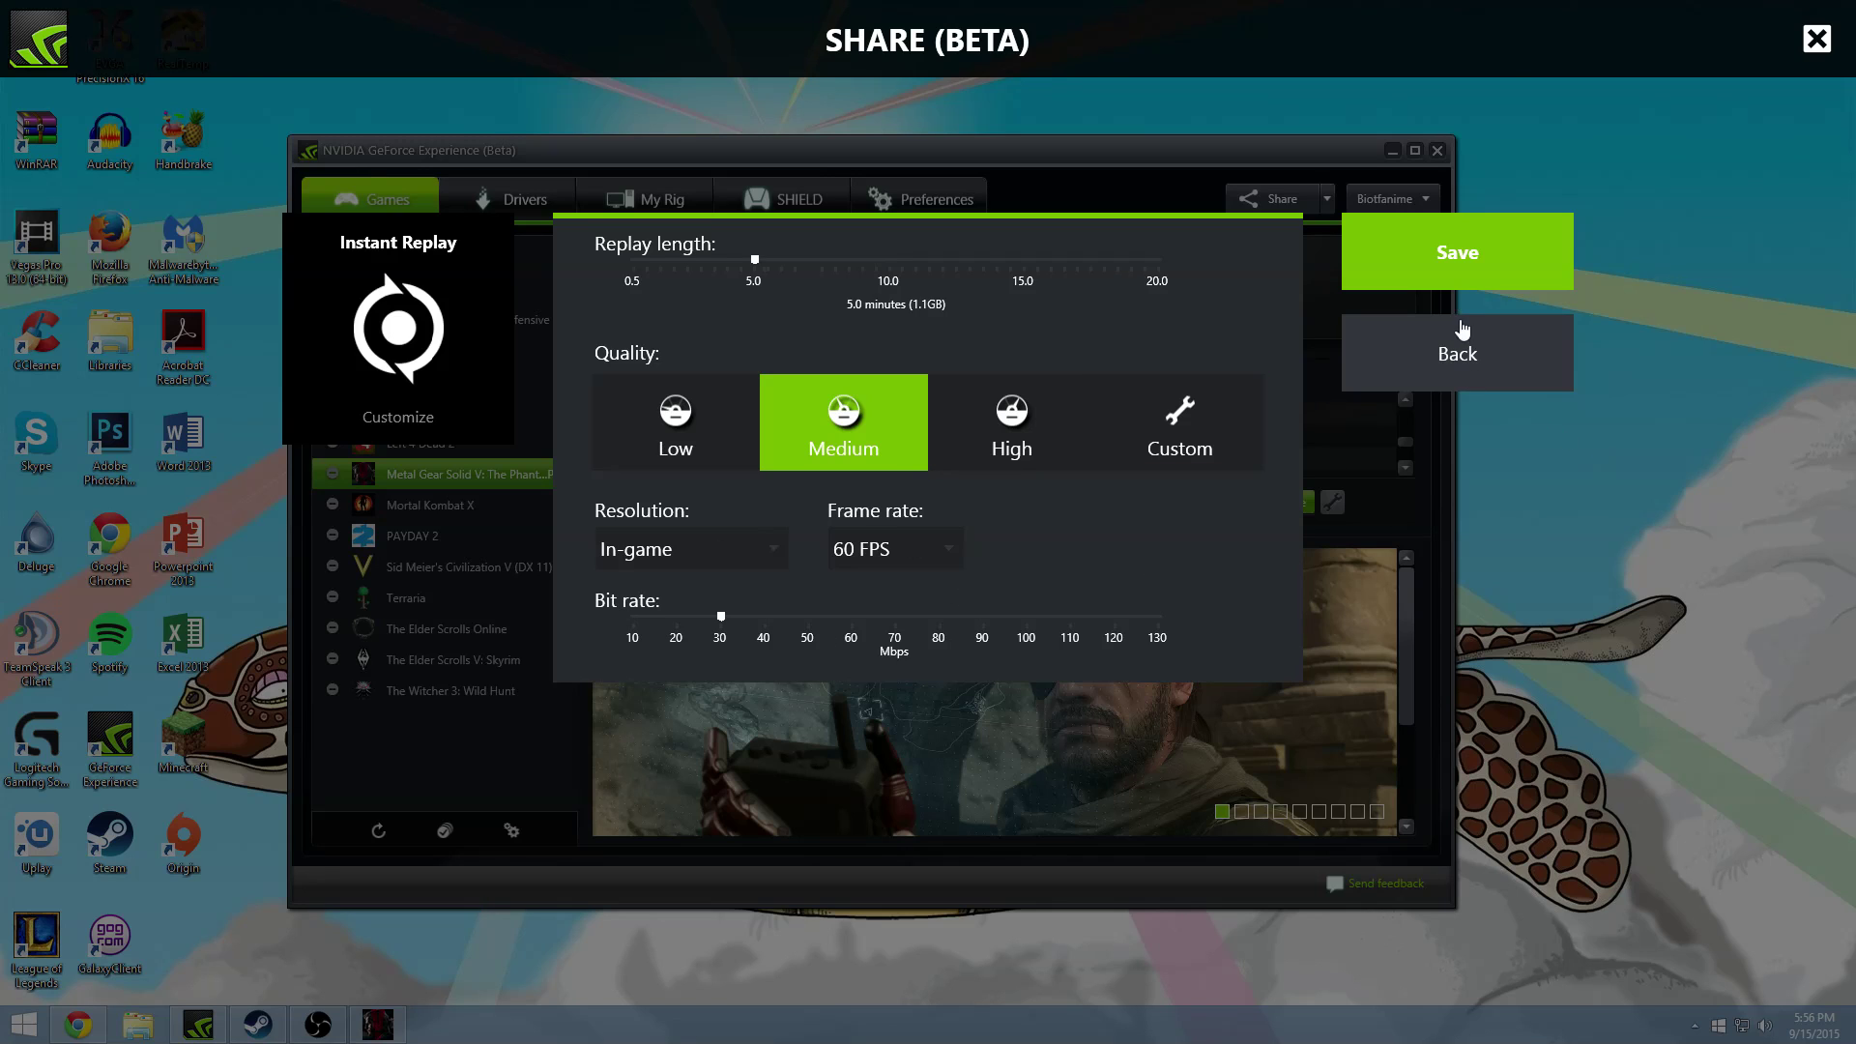
click(1452, 375)
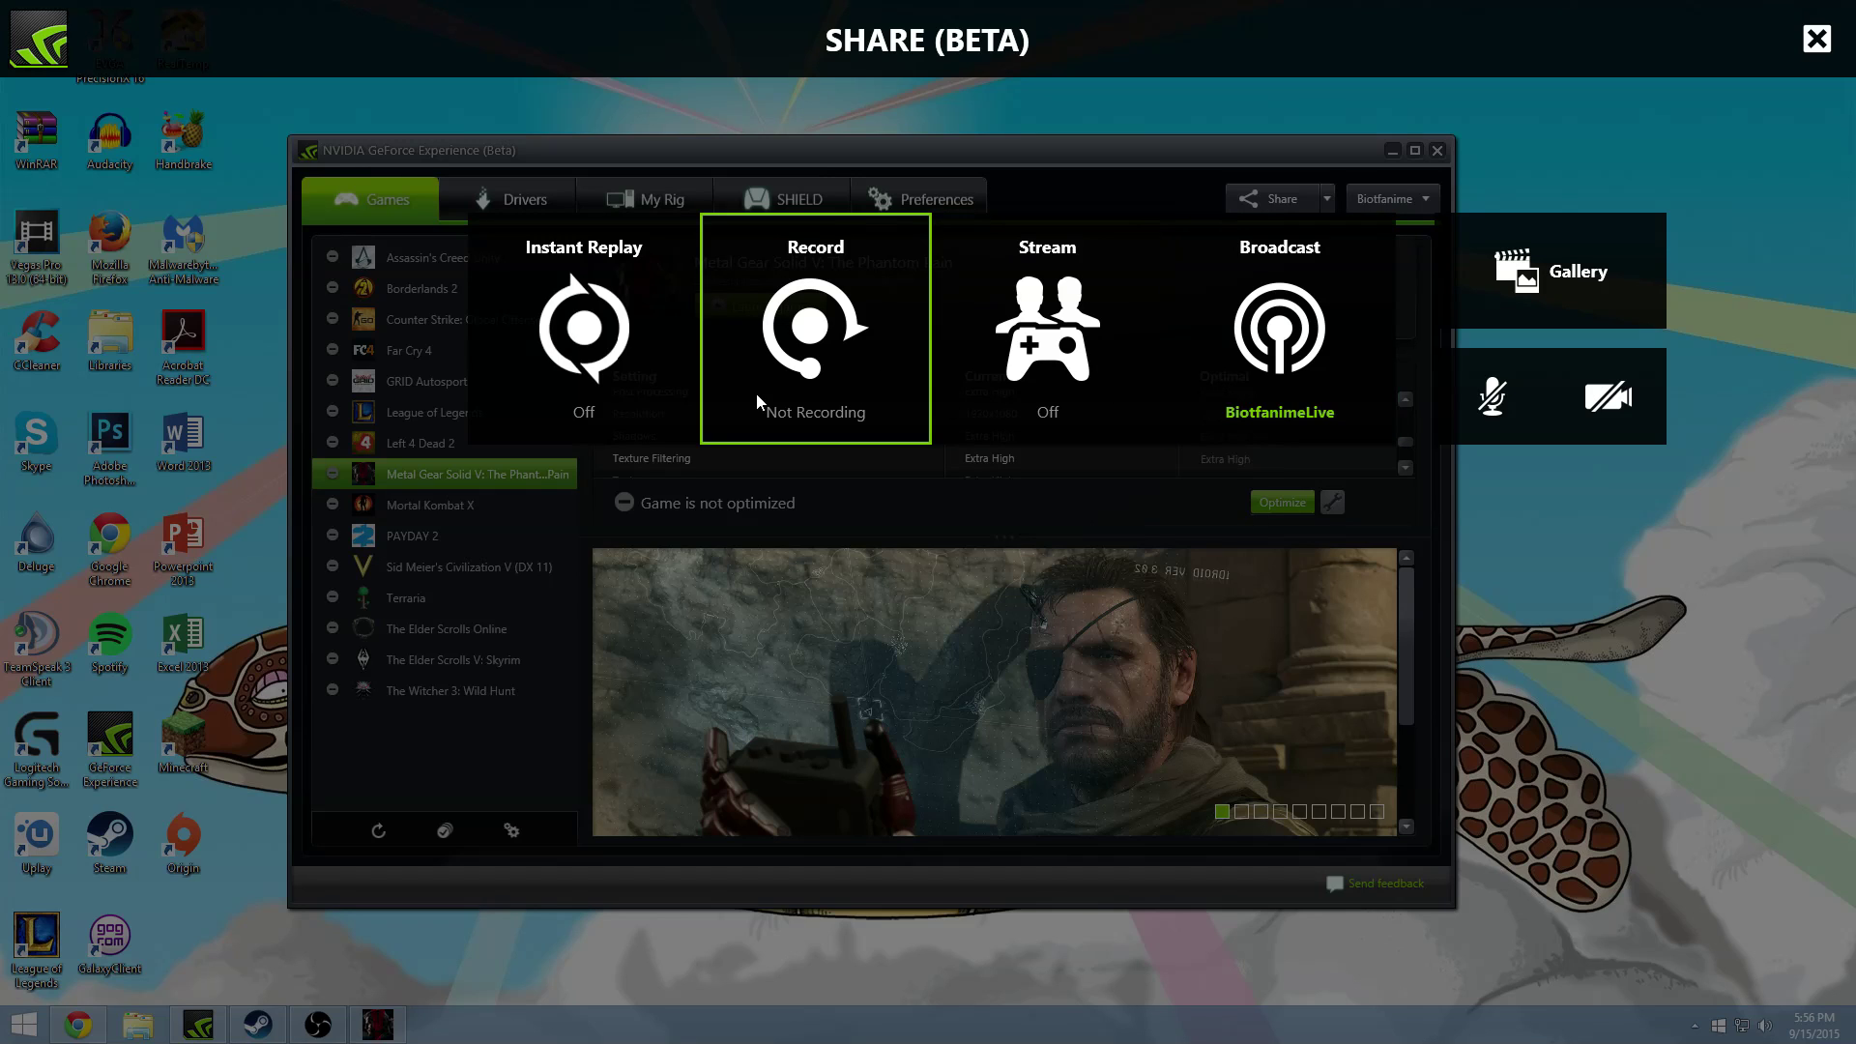
Step: Check the quality, resolution, frame rate and bit rate settings for Record, and return to the overlay
click(827, 387)
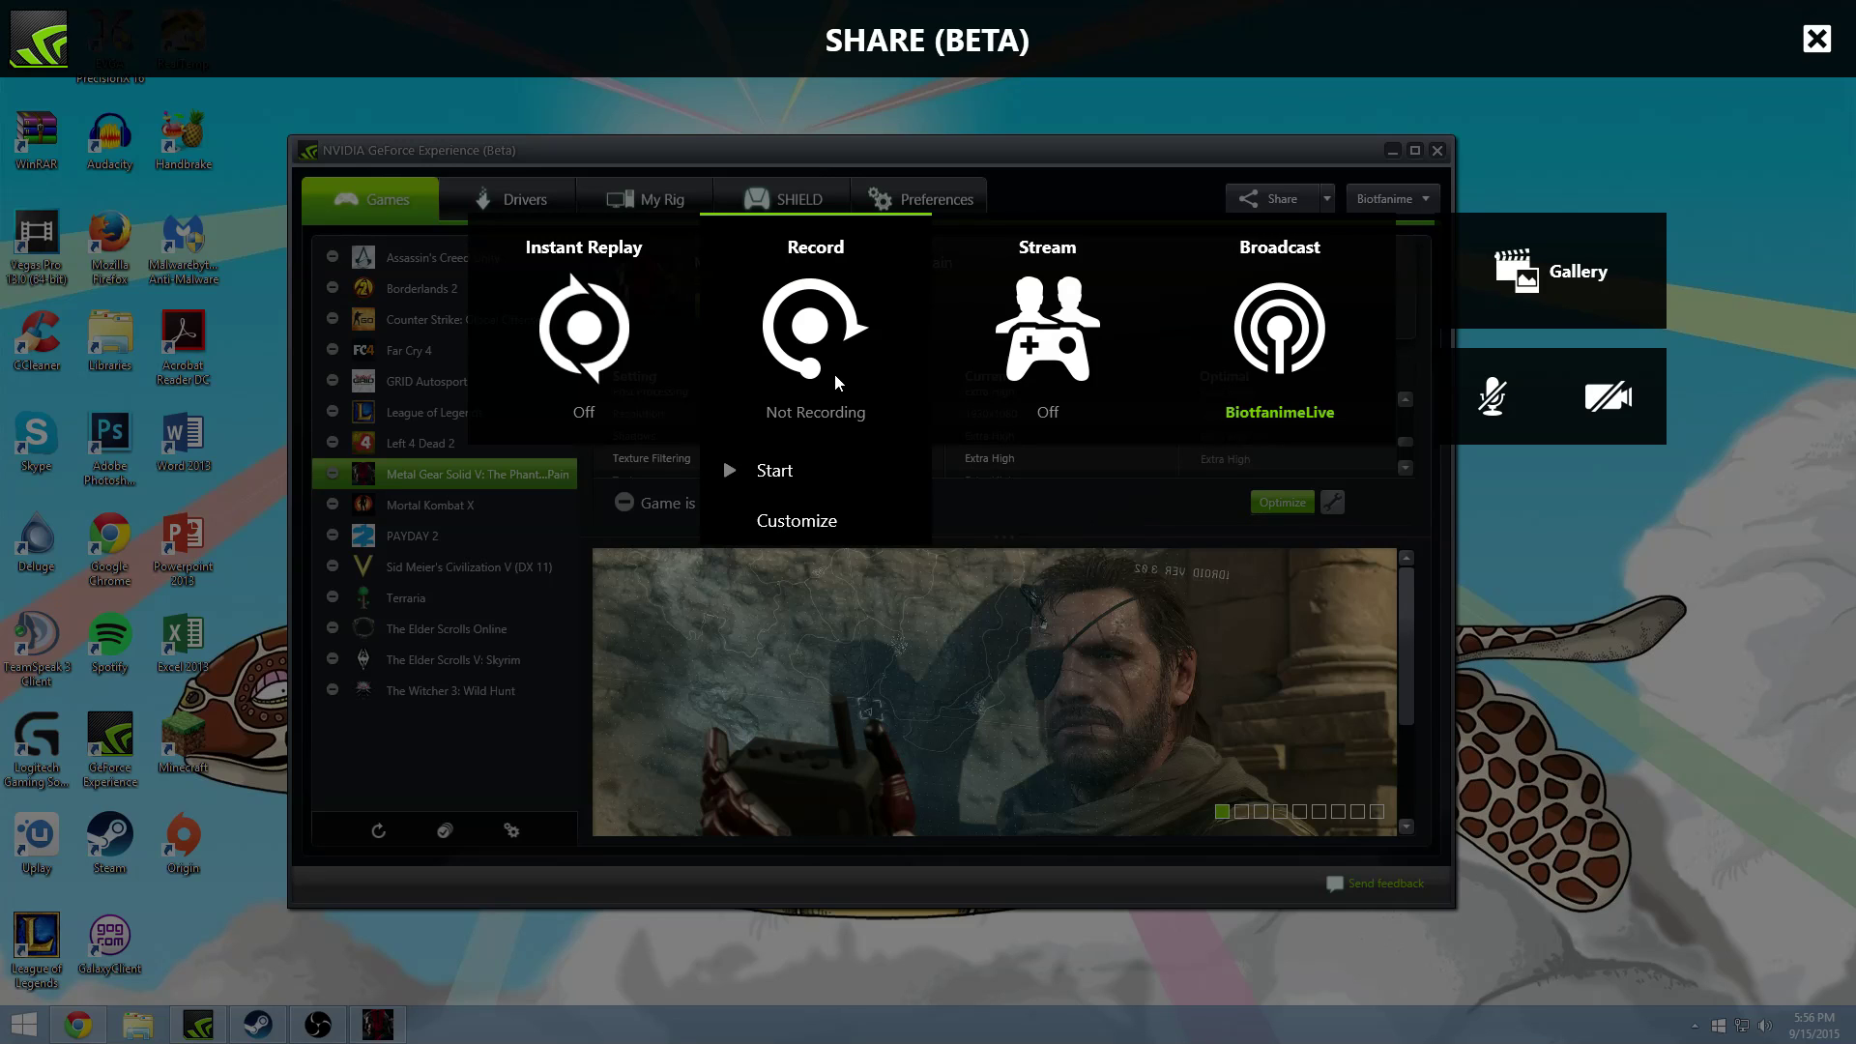
click(824, 523)
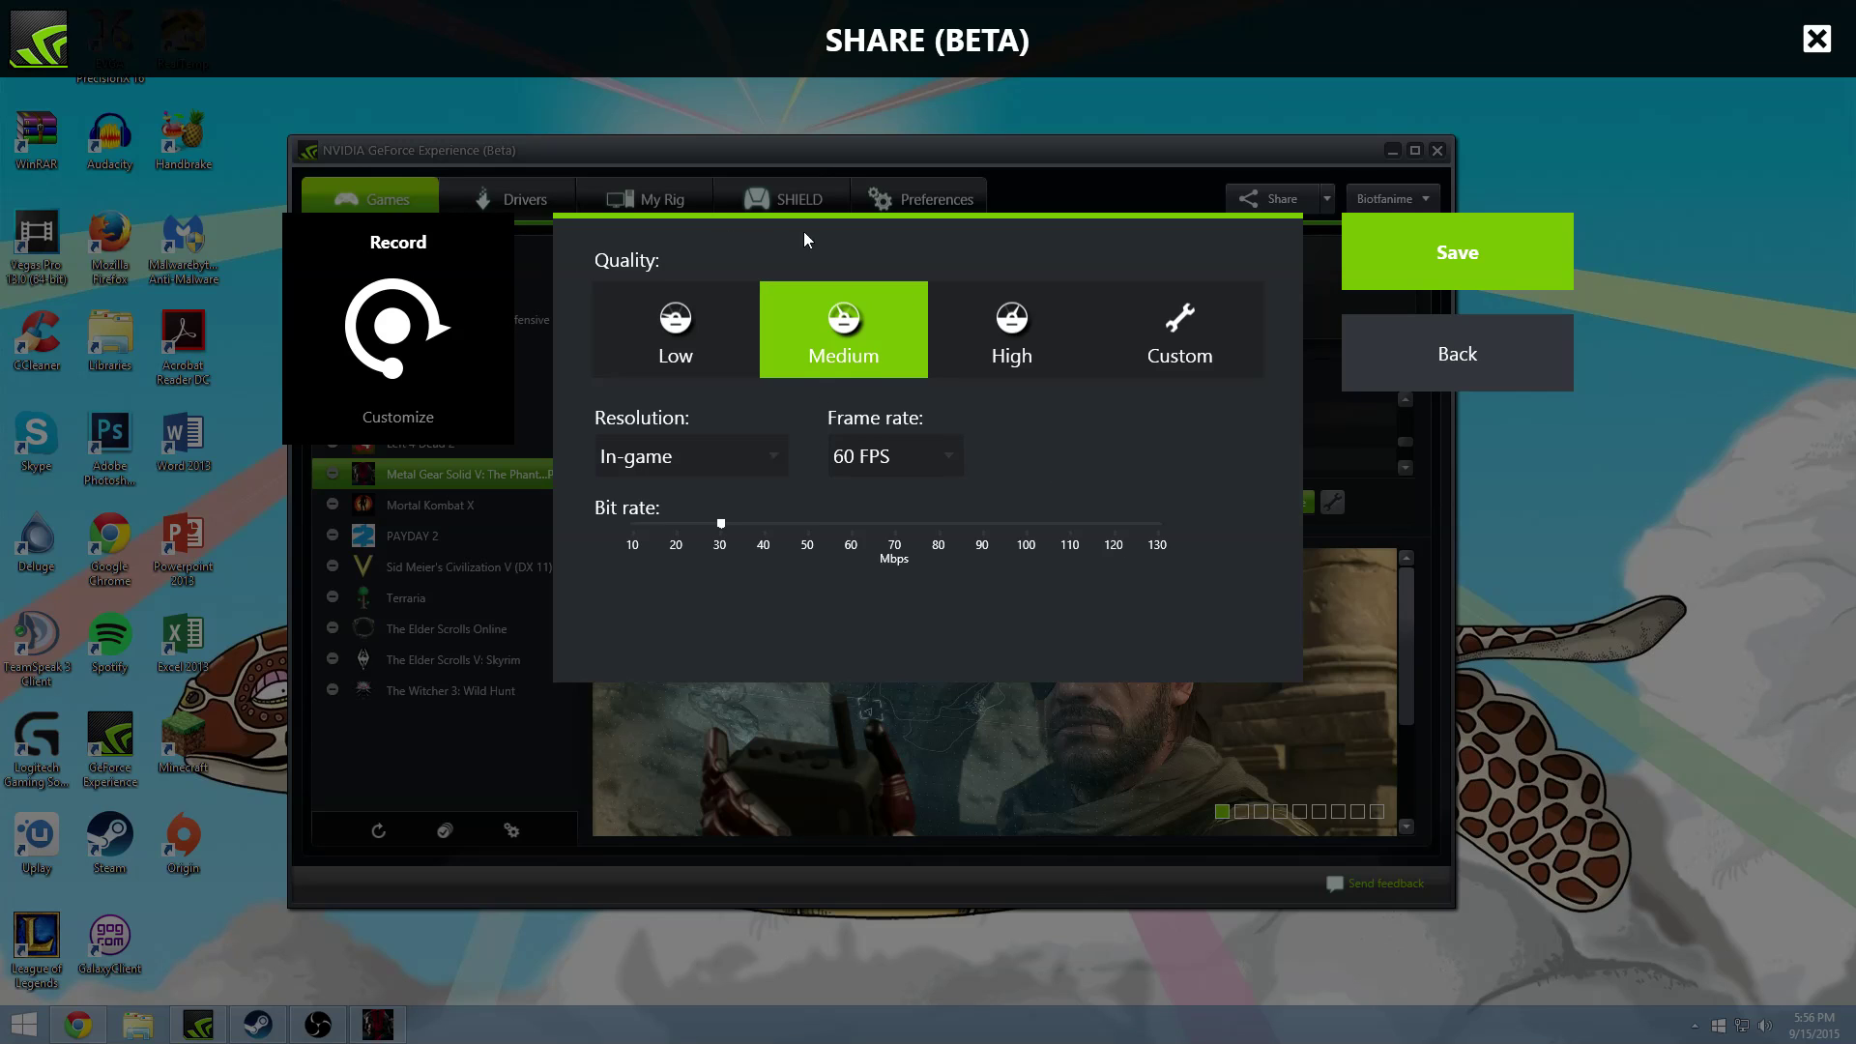
click(1418, 366)
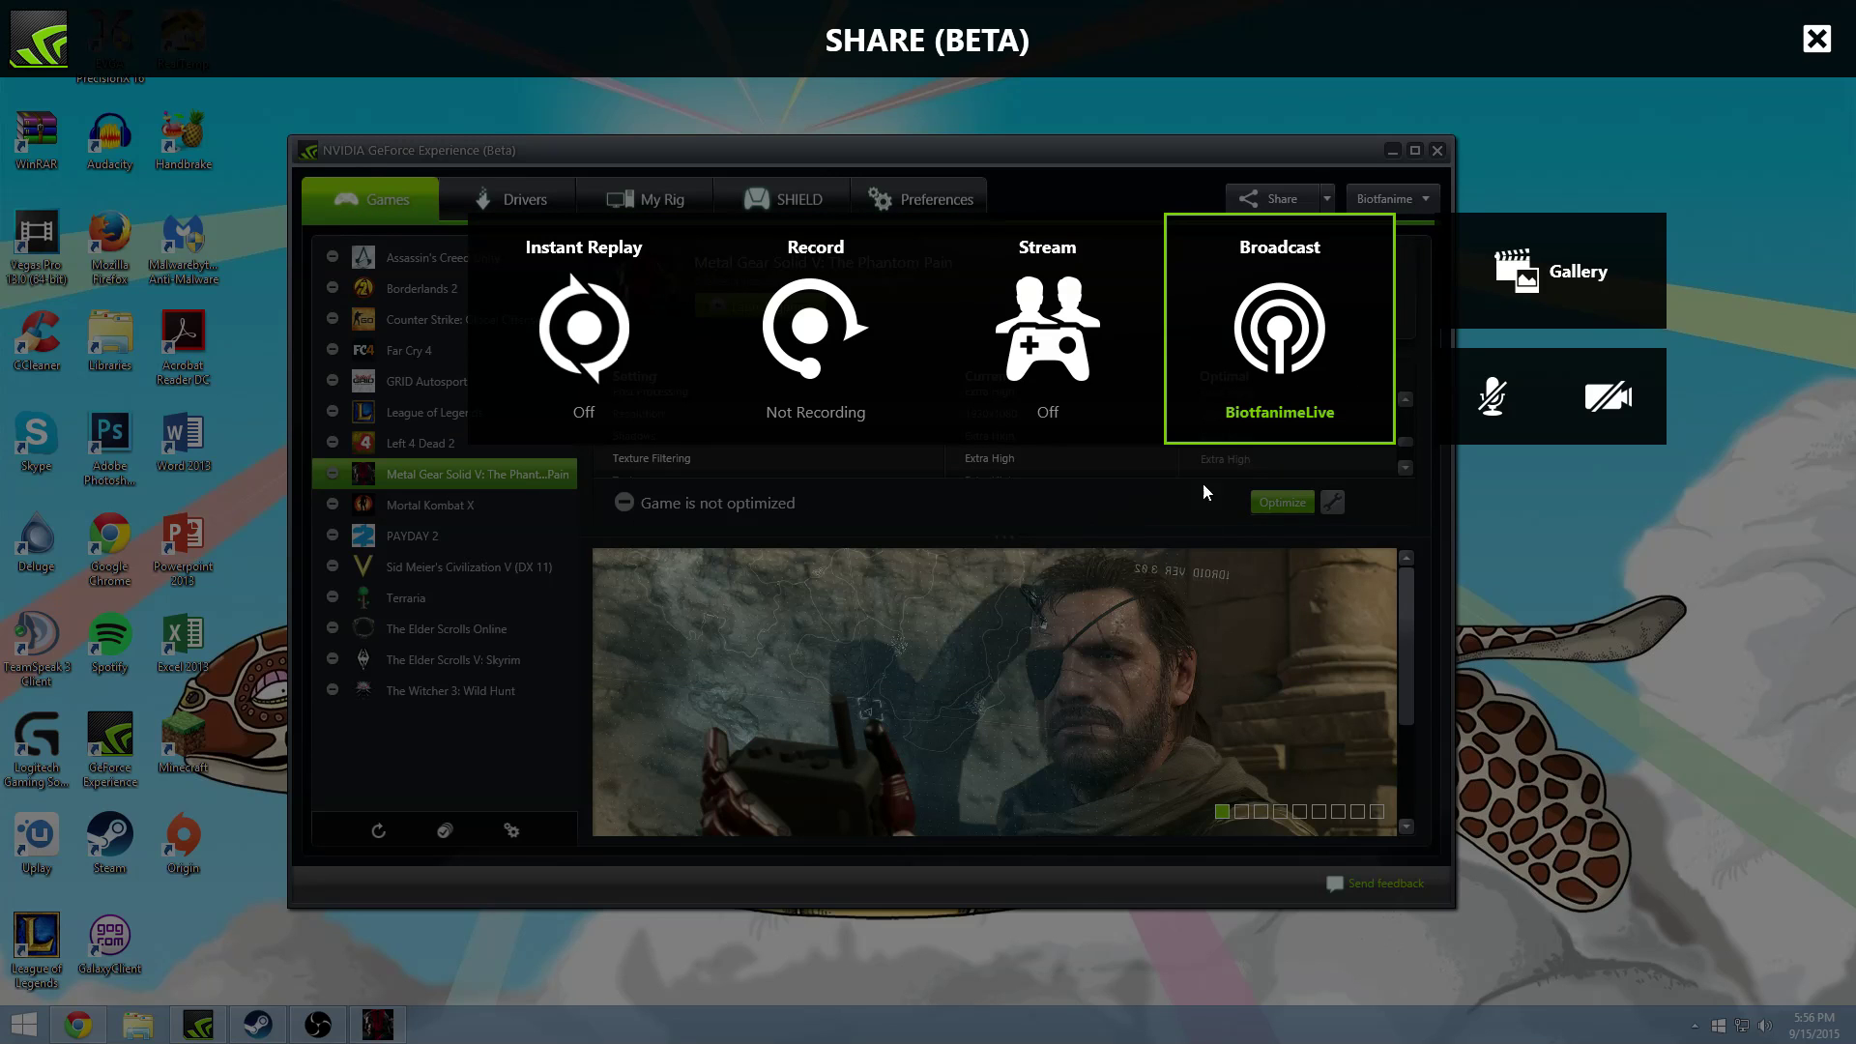
Step: Check the Twitch customization settings for Broadcast, and return to the overlay
click(1307, 367)
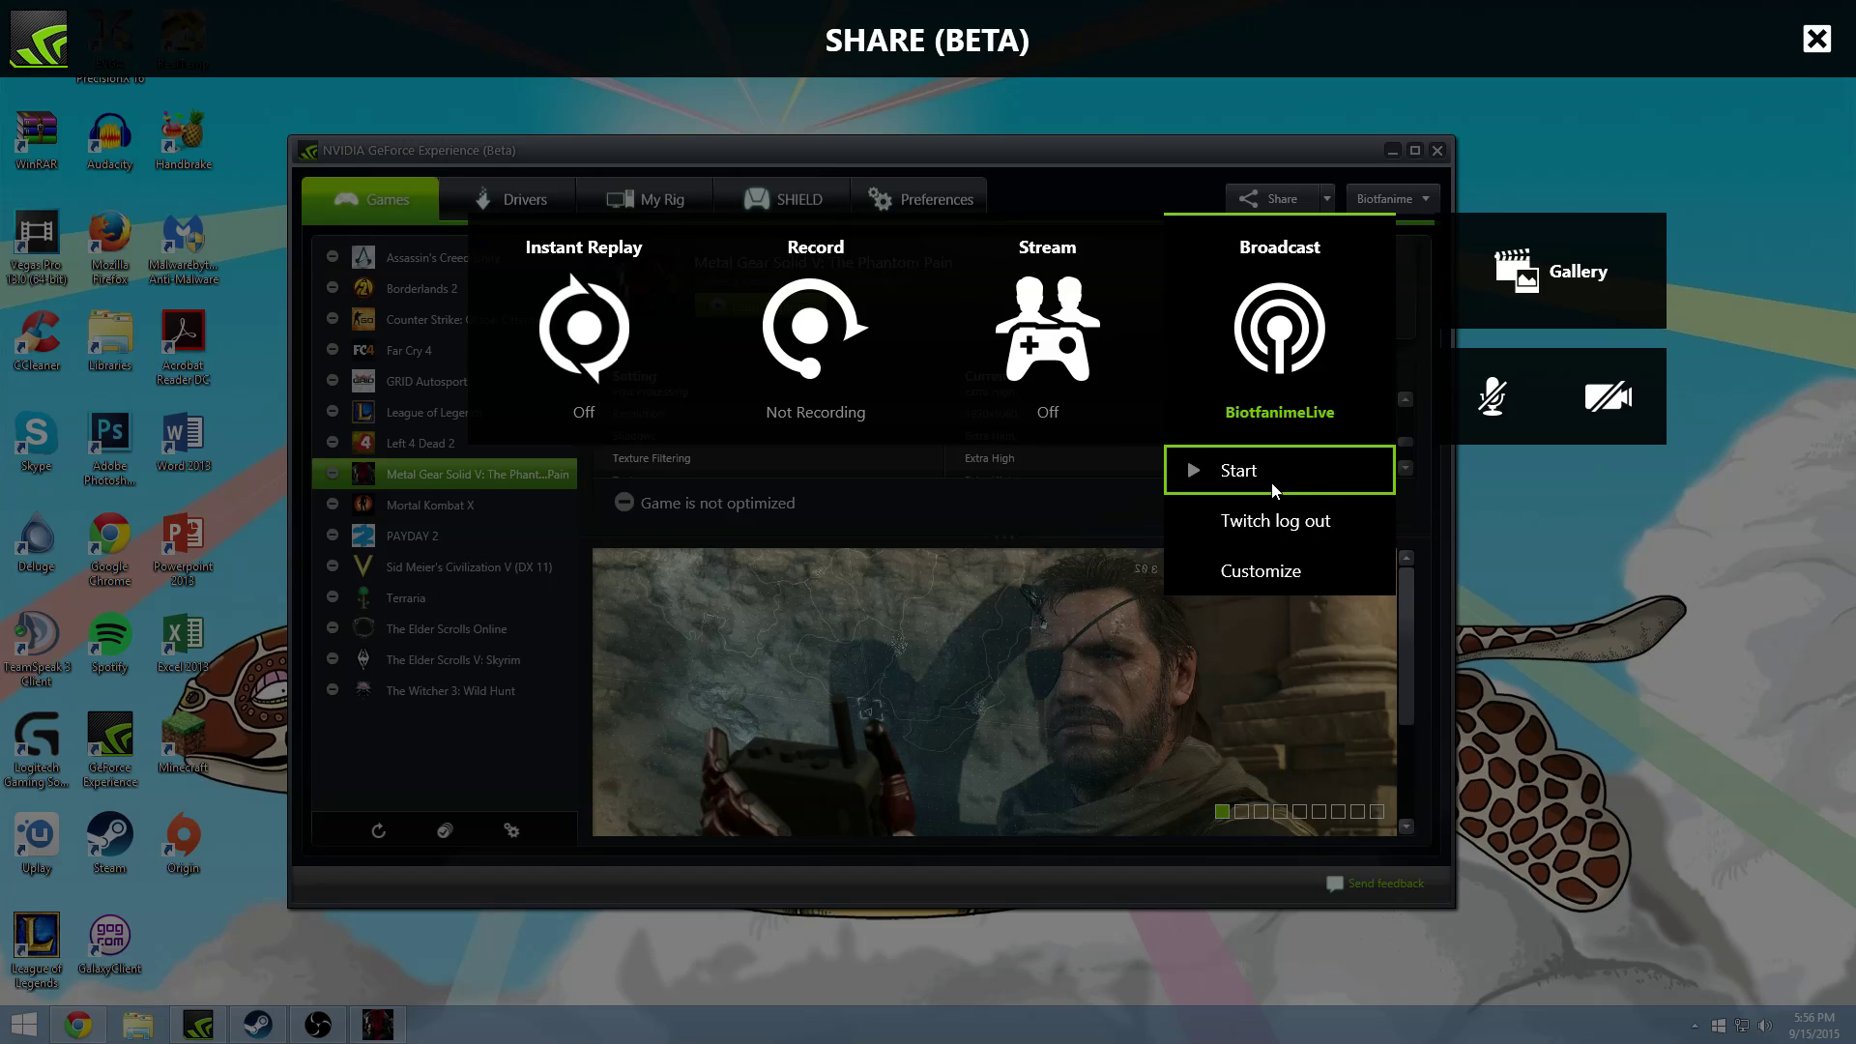
click(1285, 574)
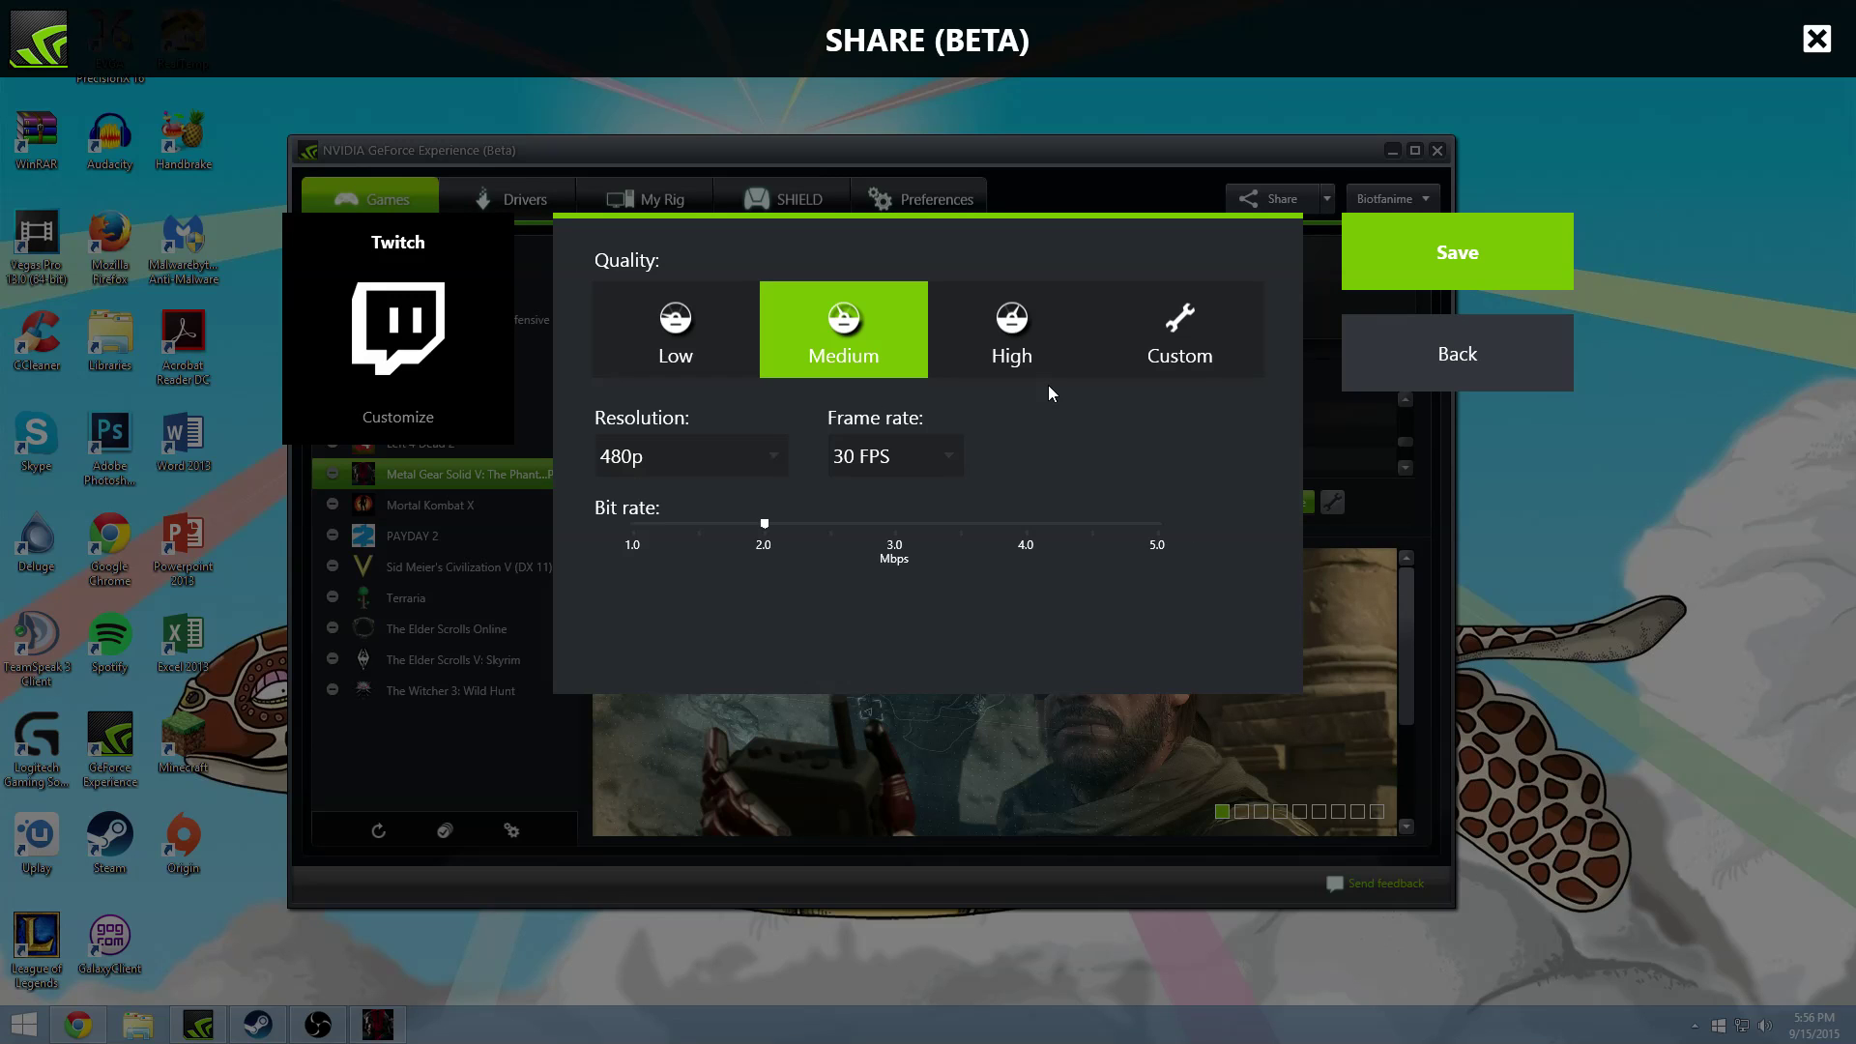
click(1471, 368)
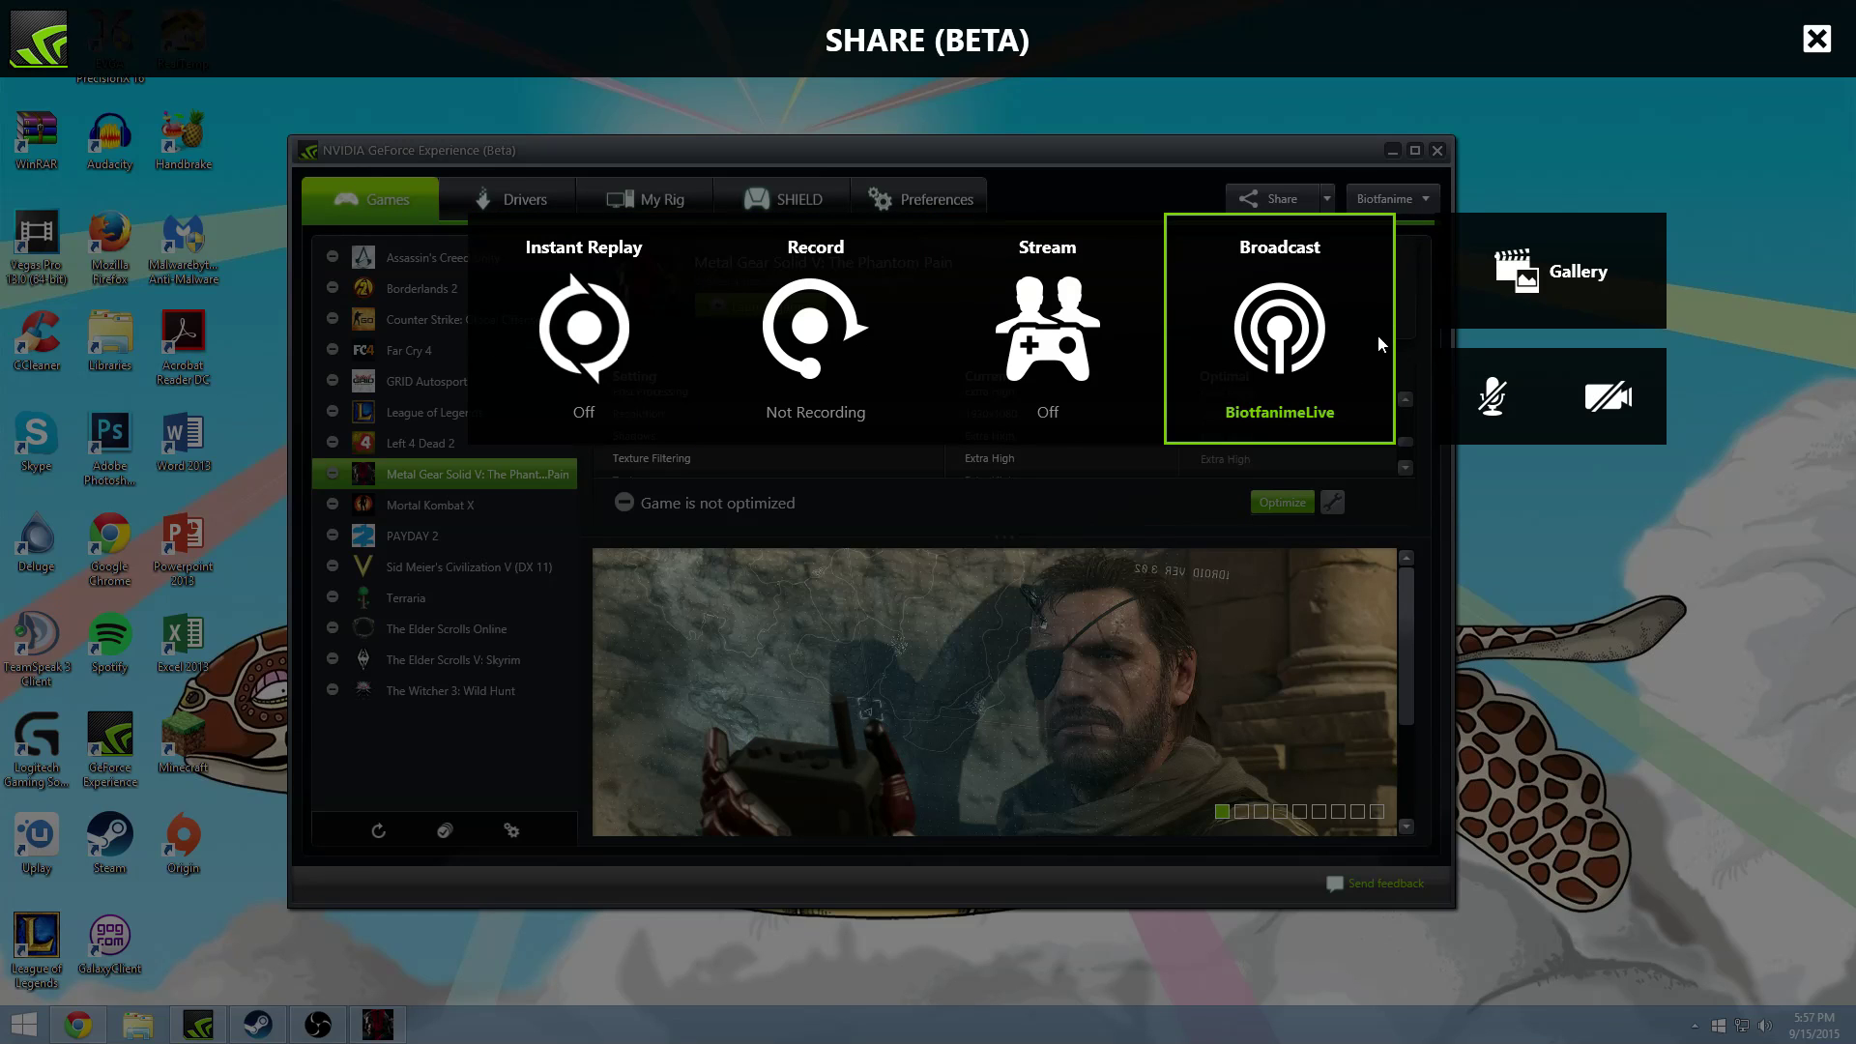
Step: Set the microphone to Off, and check the webcam options
click(1497, 405)
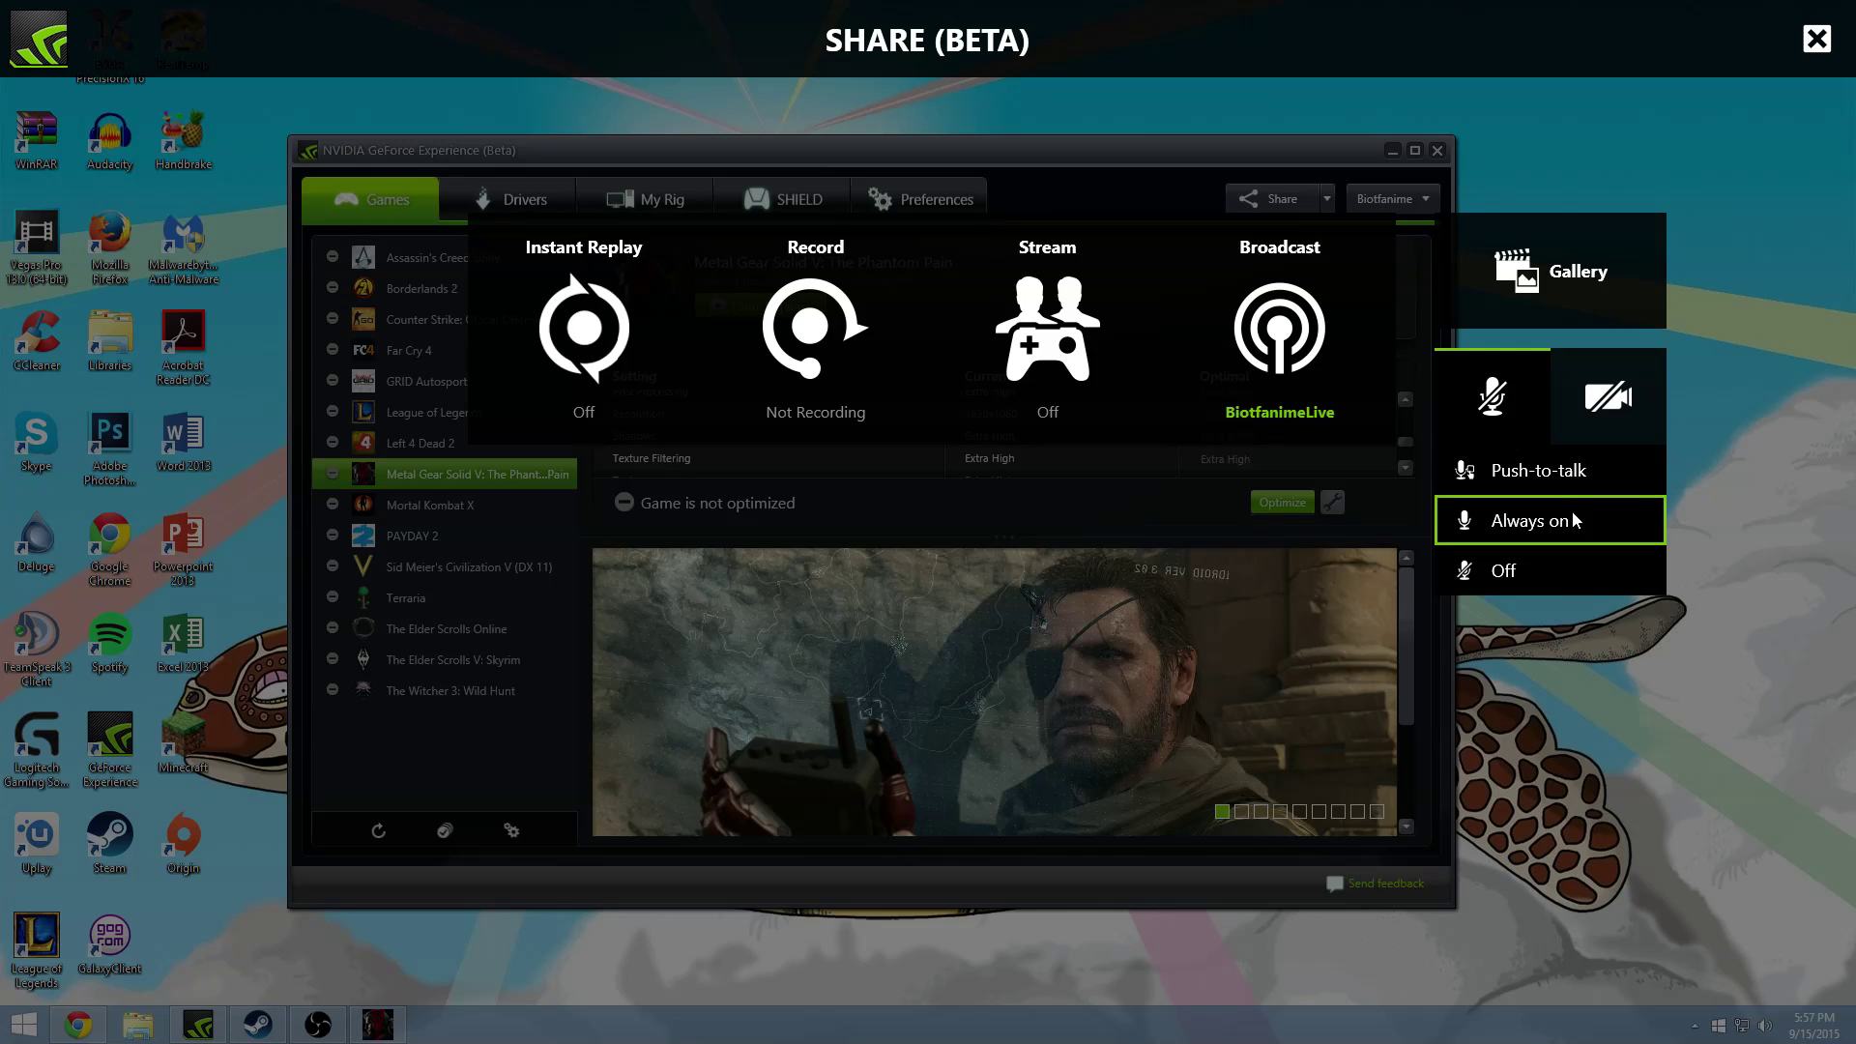
click(1518, 578)
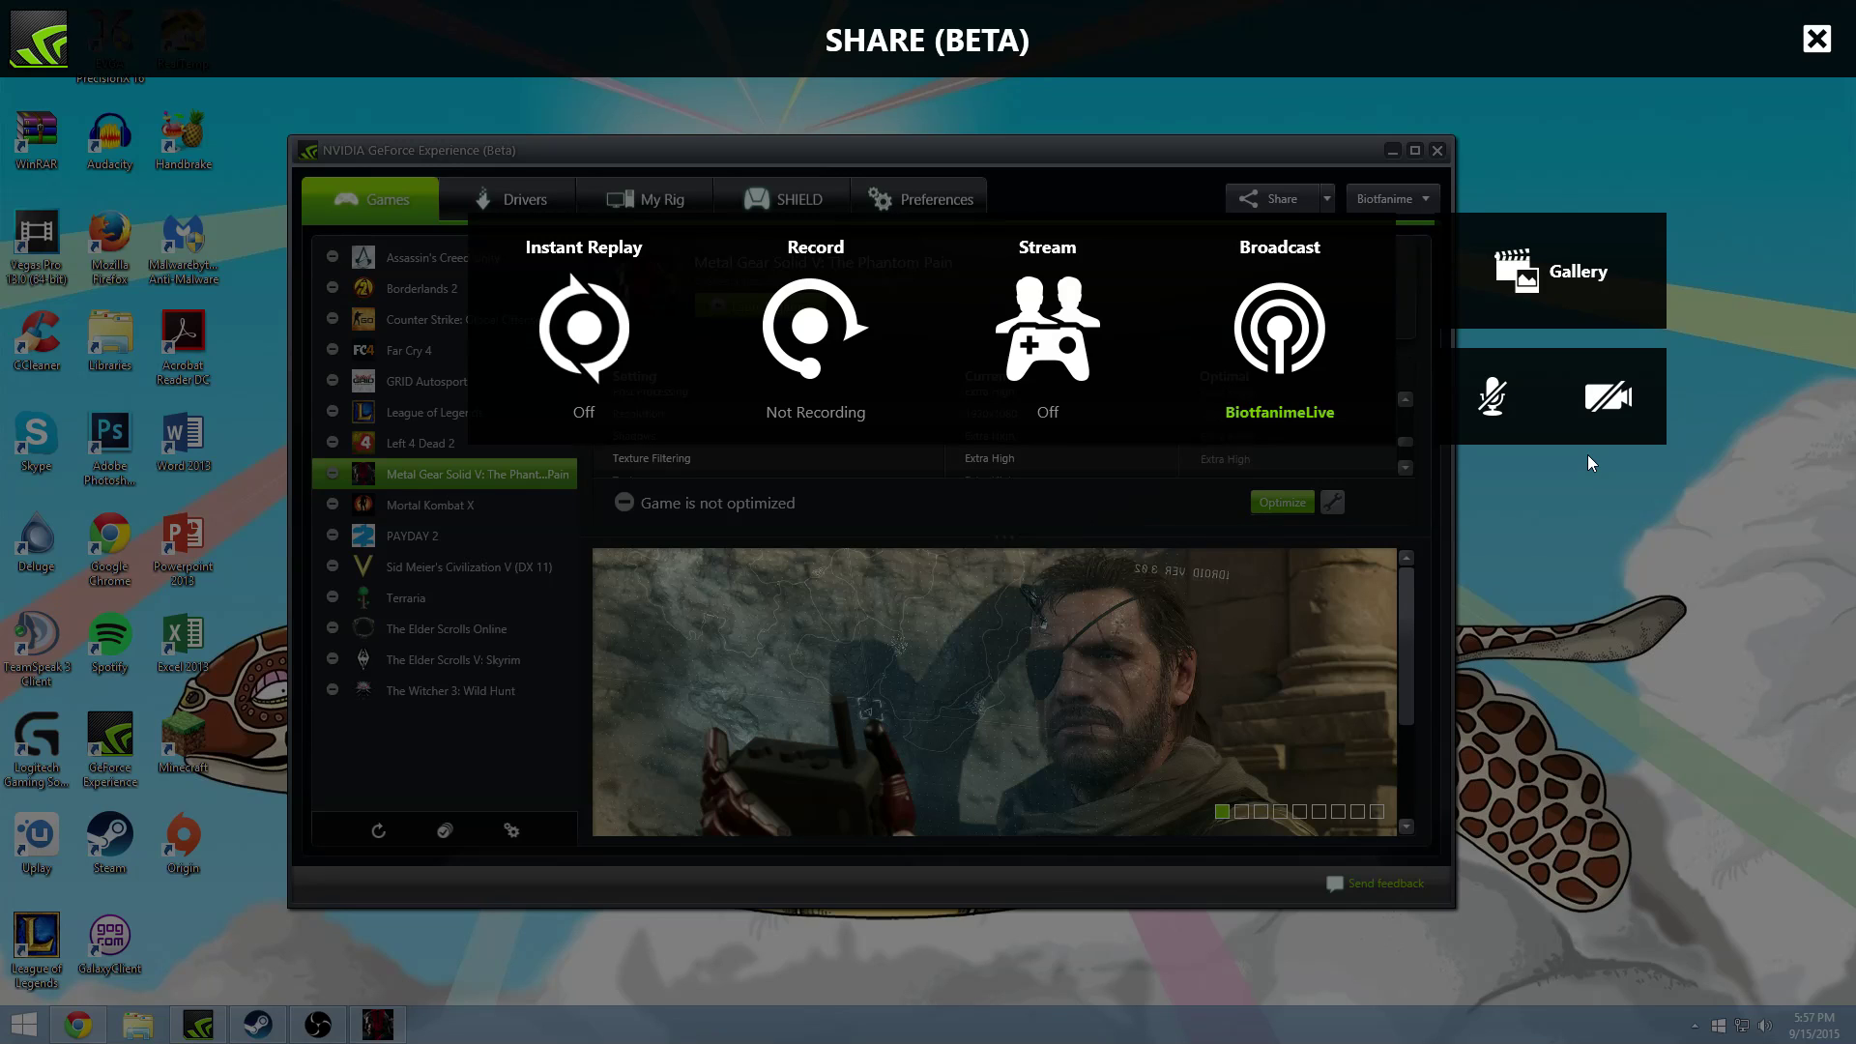
click(1607, 413)
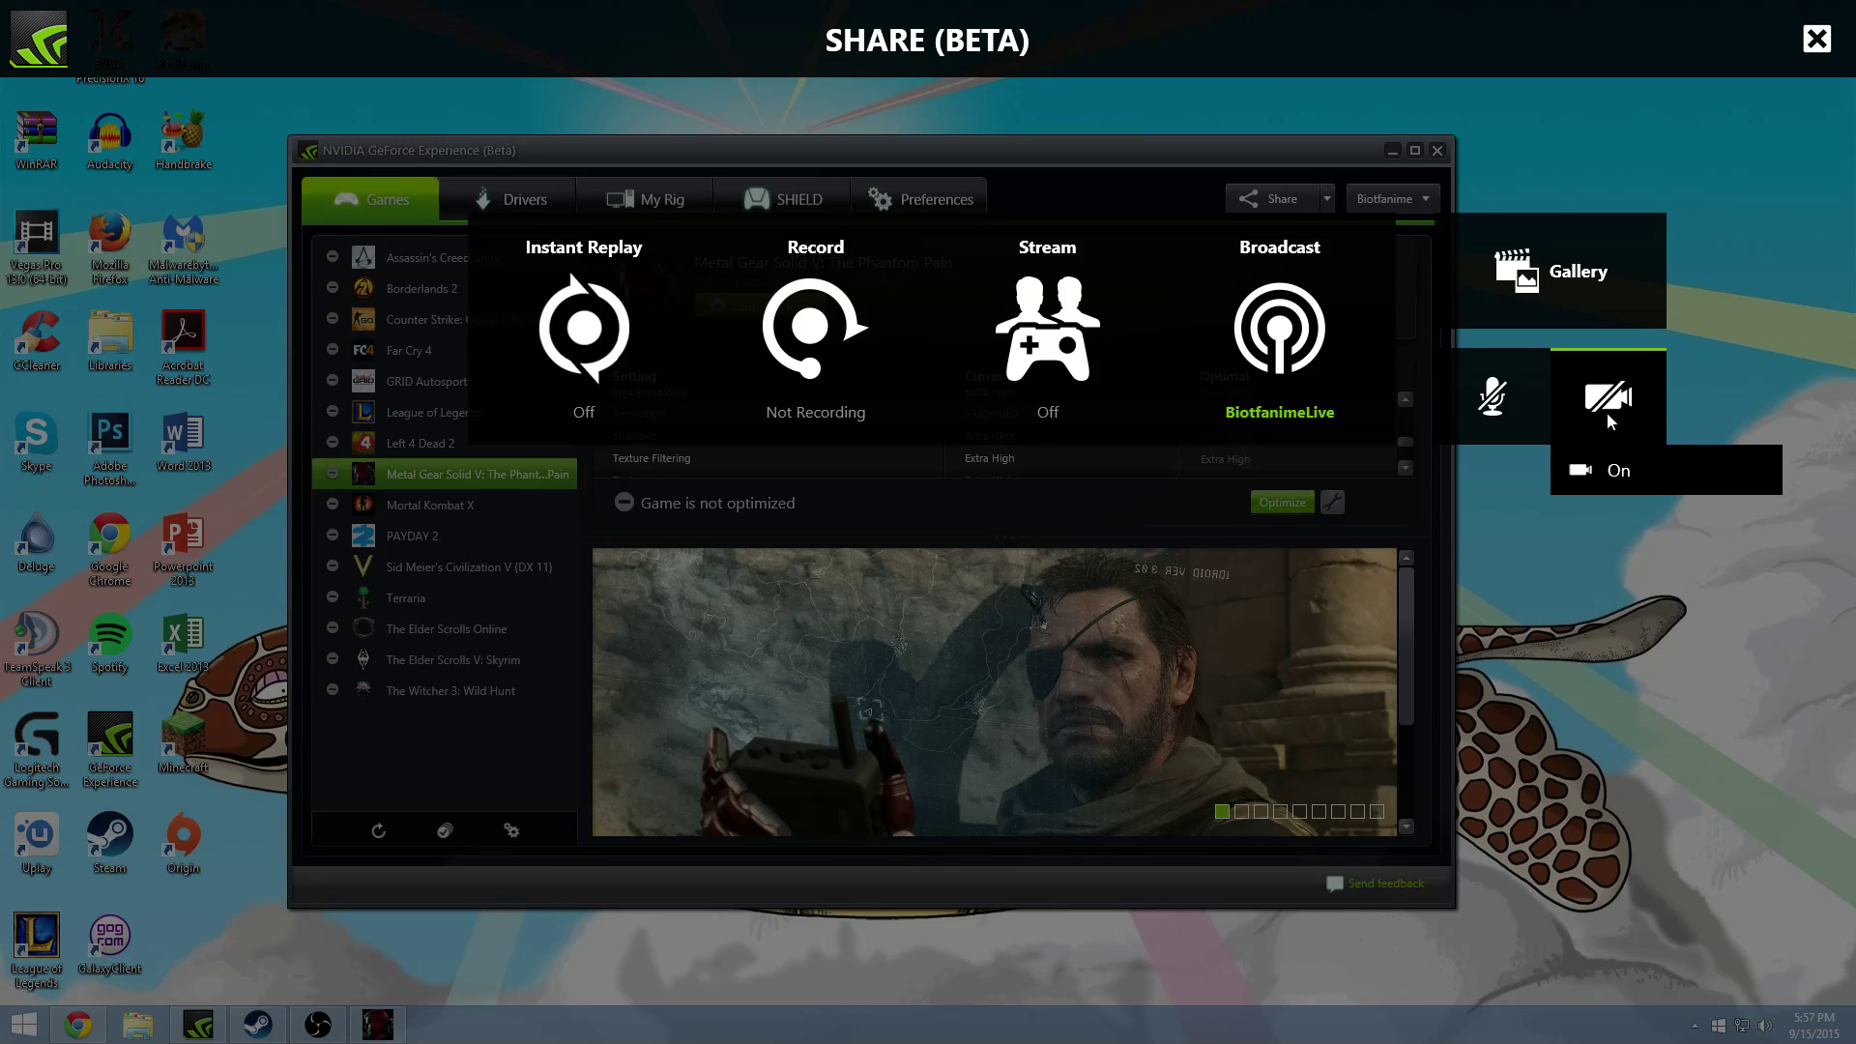
Step: Open the recent Metal Gear Solid V recording from the gallery and trim its end so the clip lasts 22 seconds
click(1553, 257)
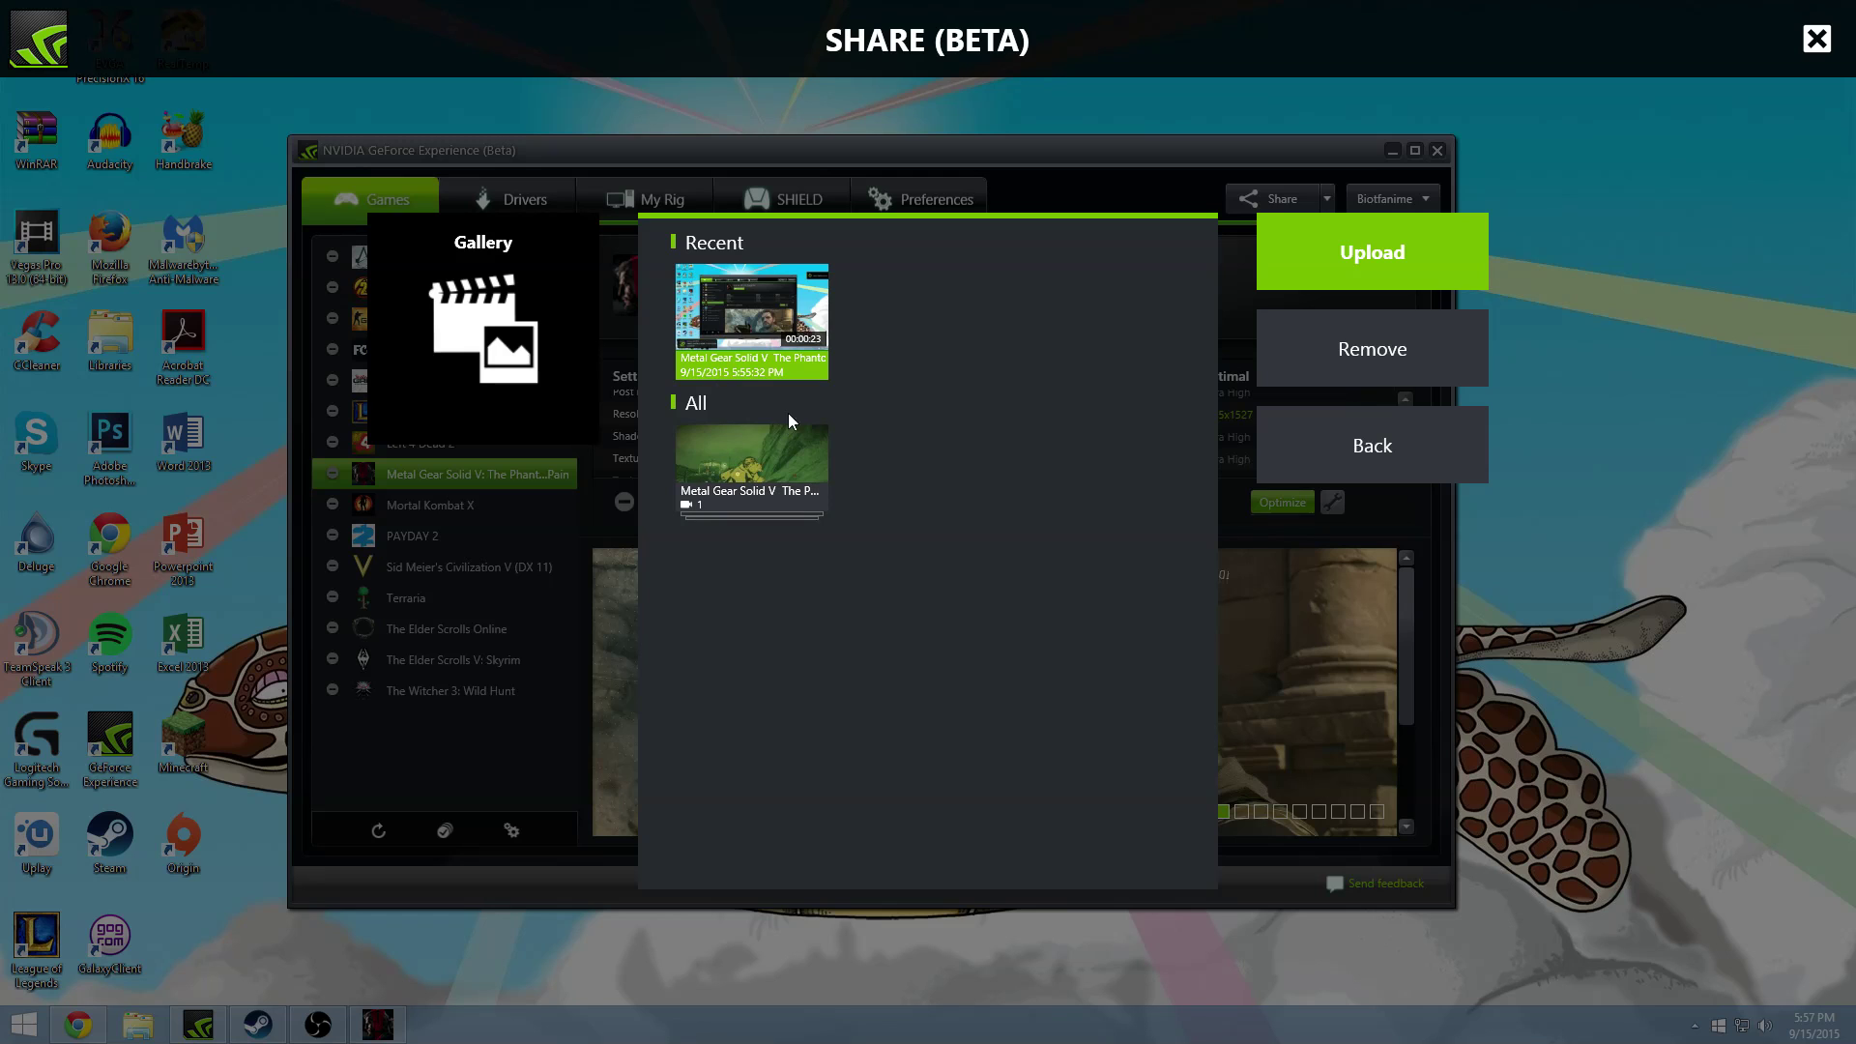
click(756, 321)
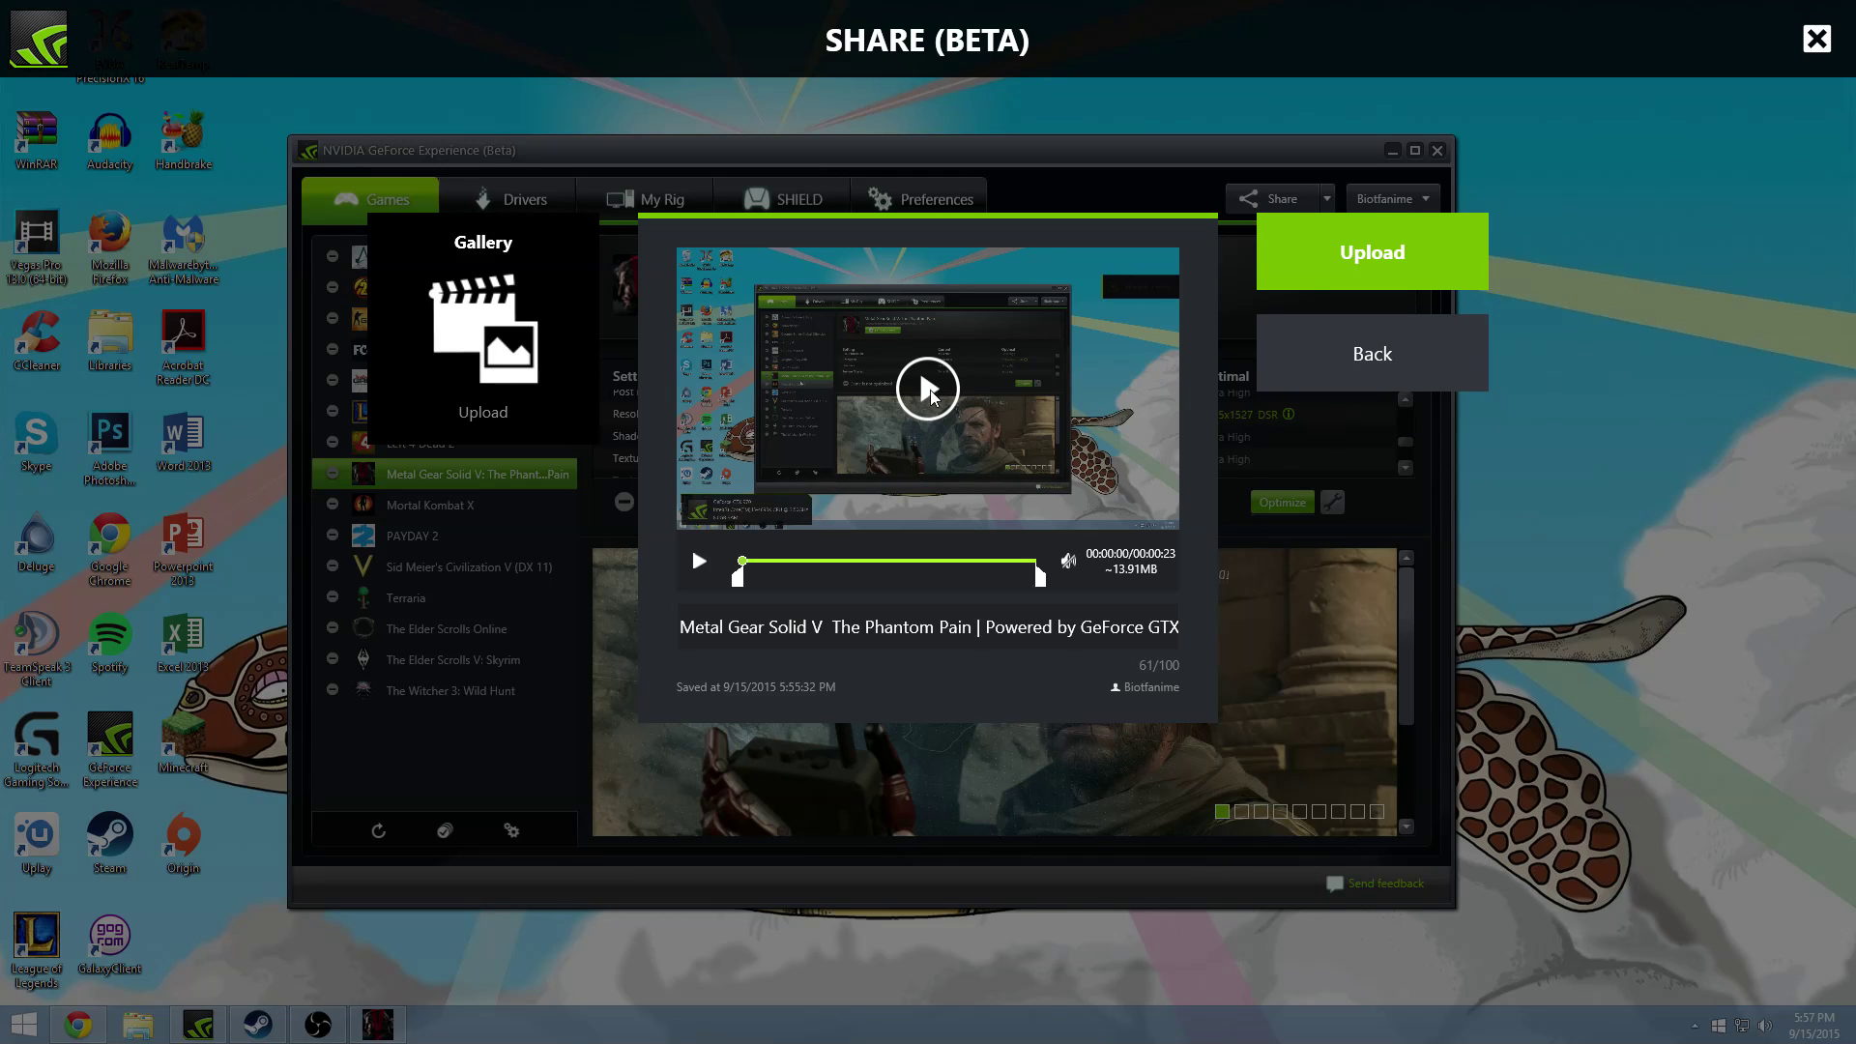
mouse_move(1045, 591)
mouse_down()
mouse_move(902, 588)
mouse_move(1030, 586)
mouse_up()
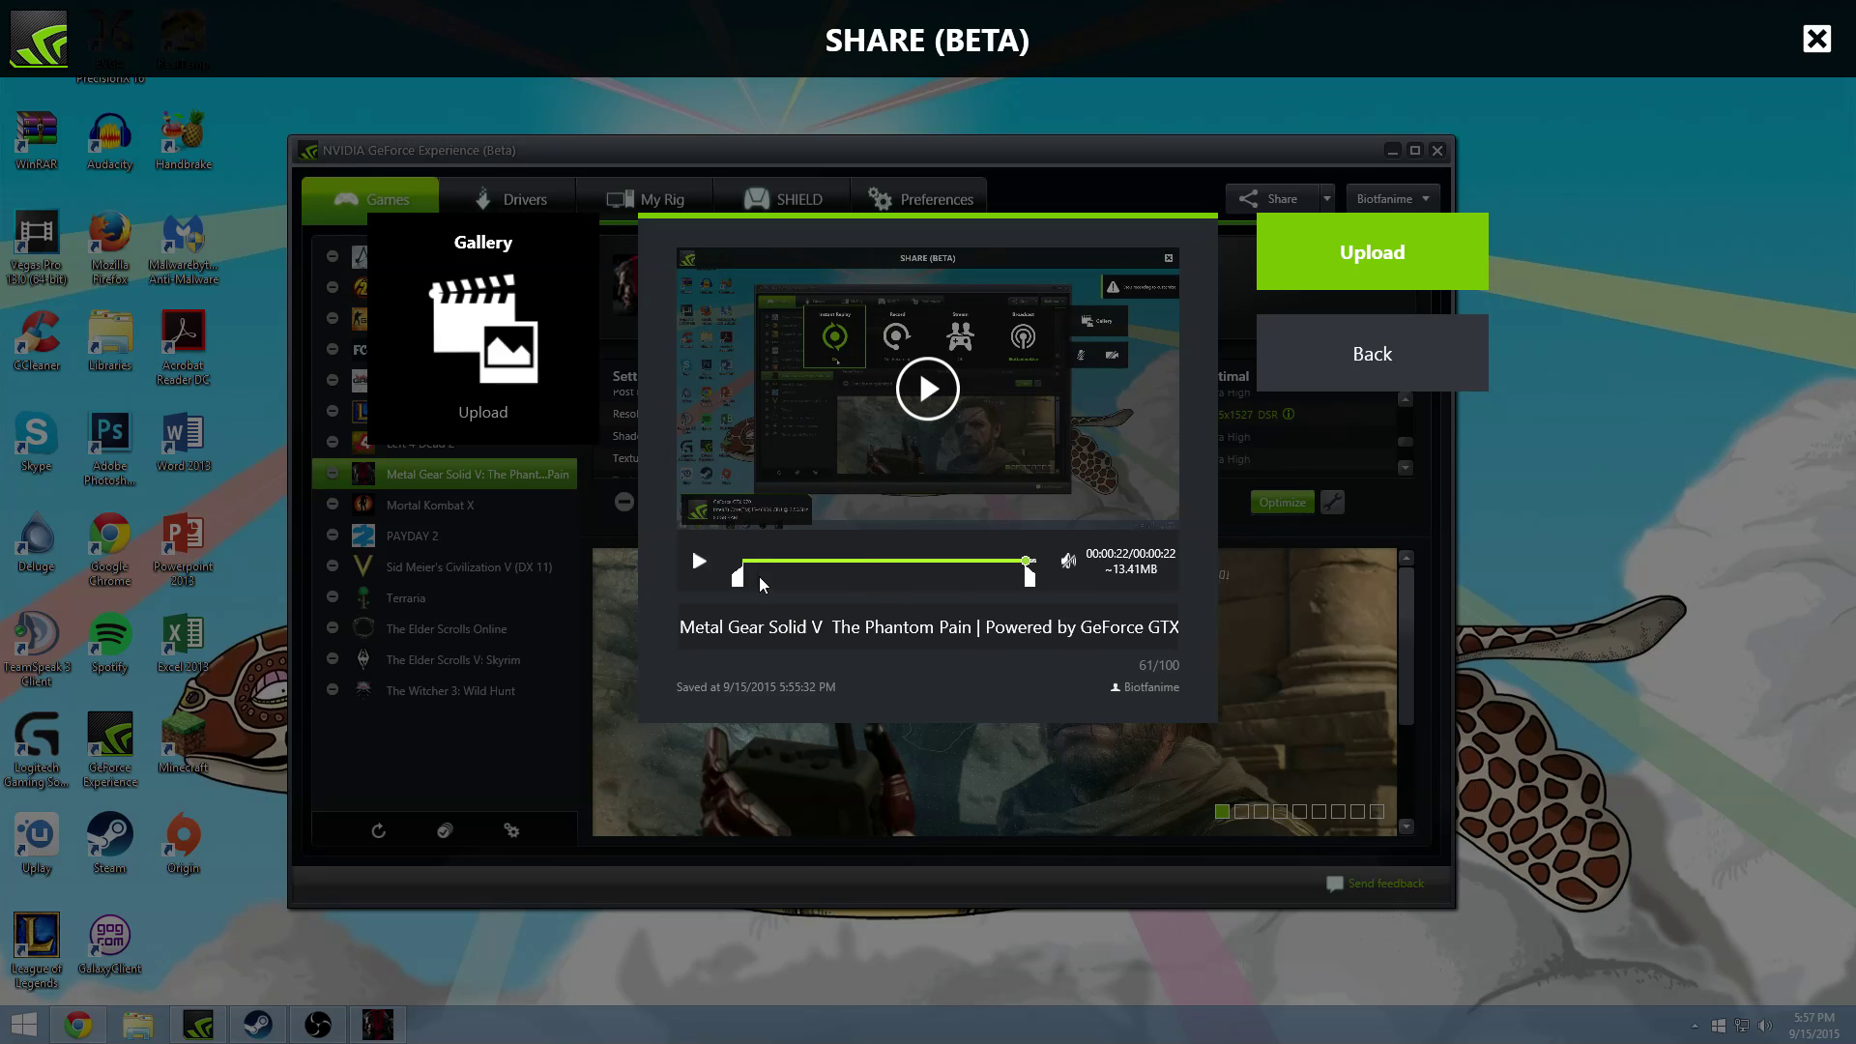
Step: Preview the trimmed clip, highlight the ending of its title, and go back to the gallery without uploading
click(926, 391)
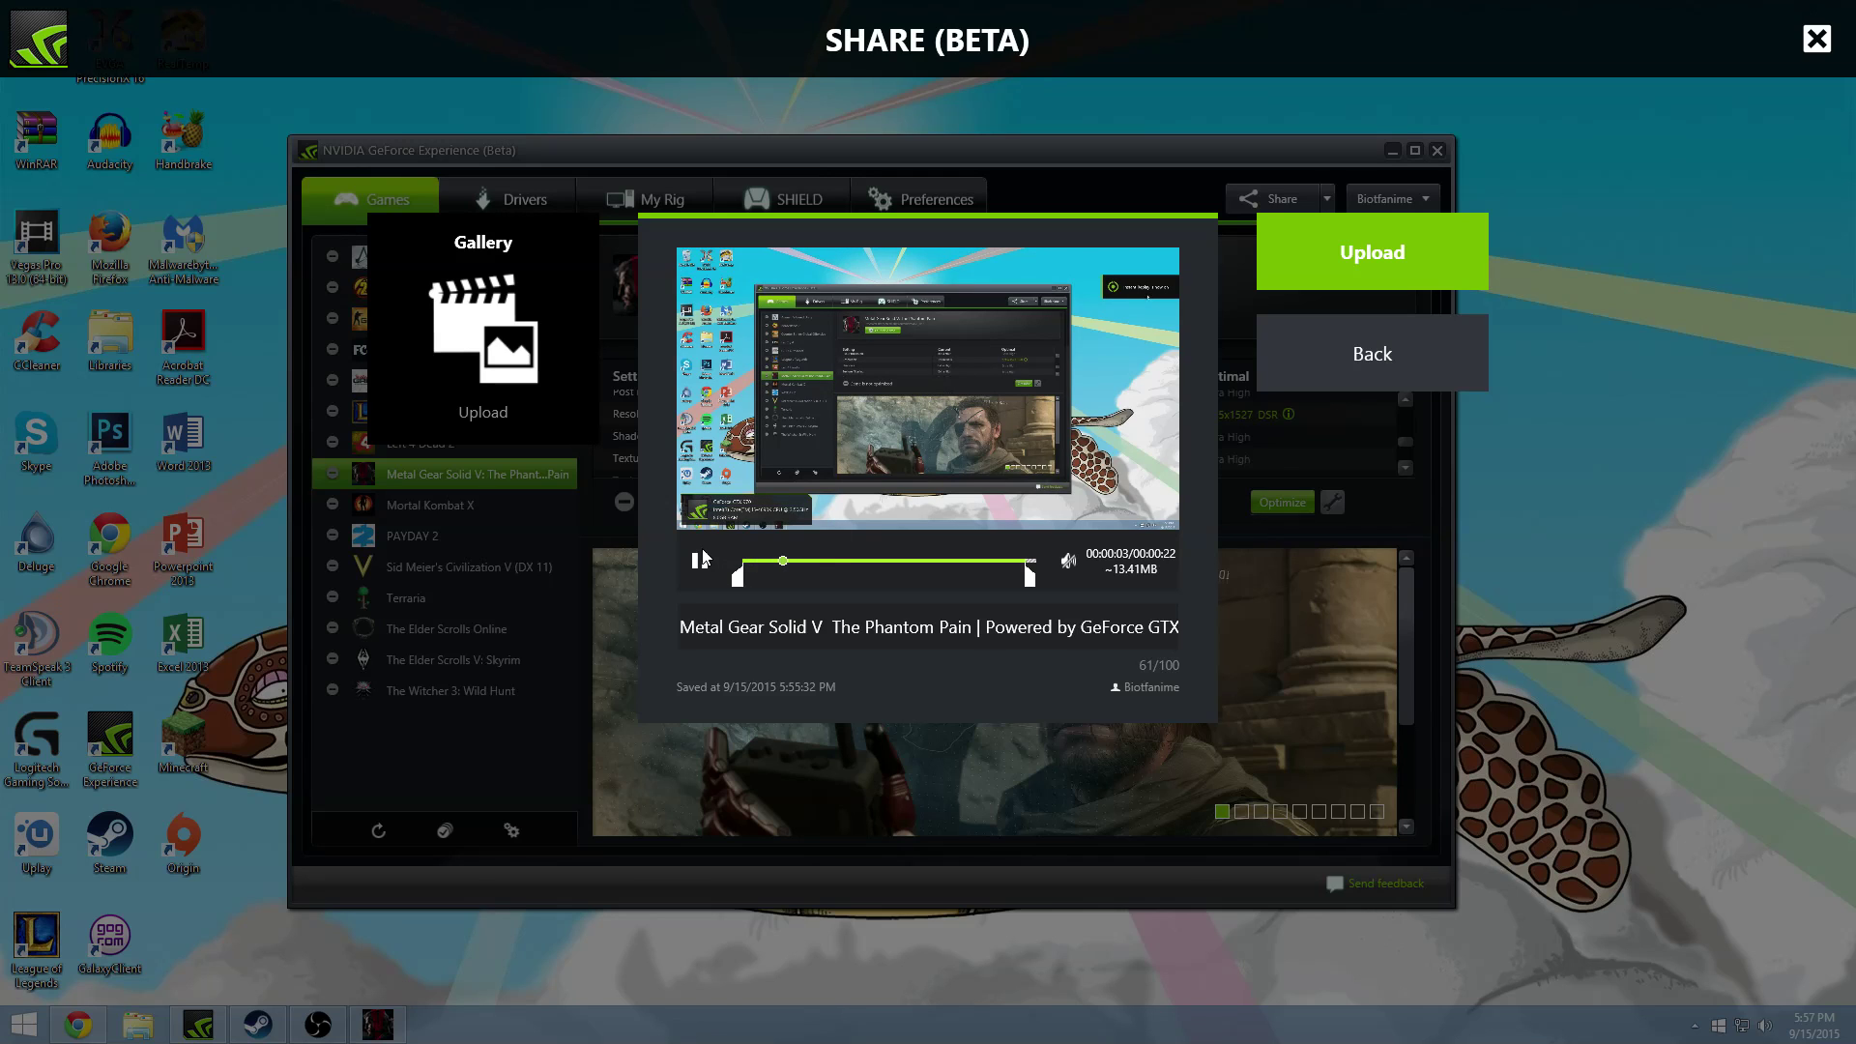
drag(1041, 627, 1195, 651)
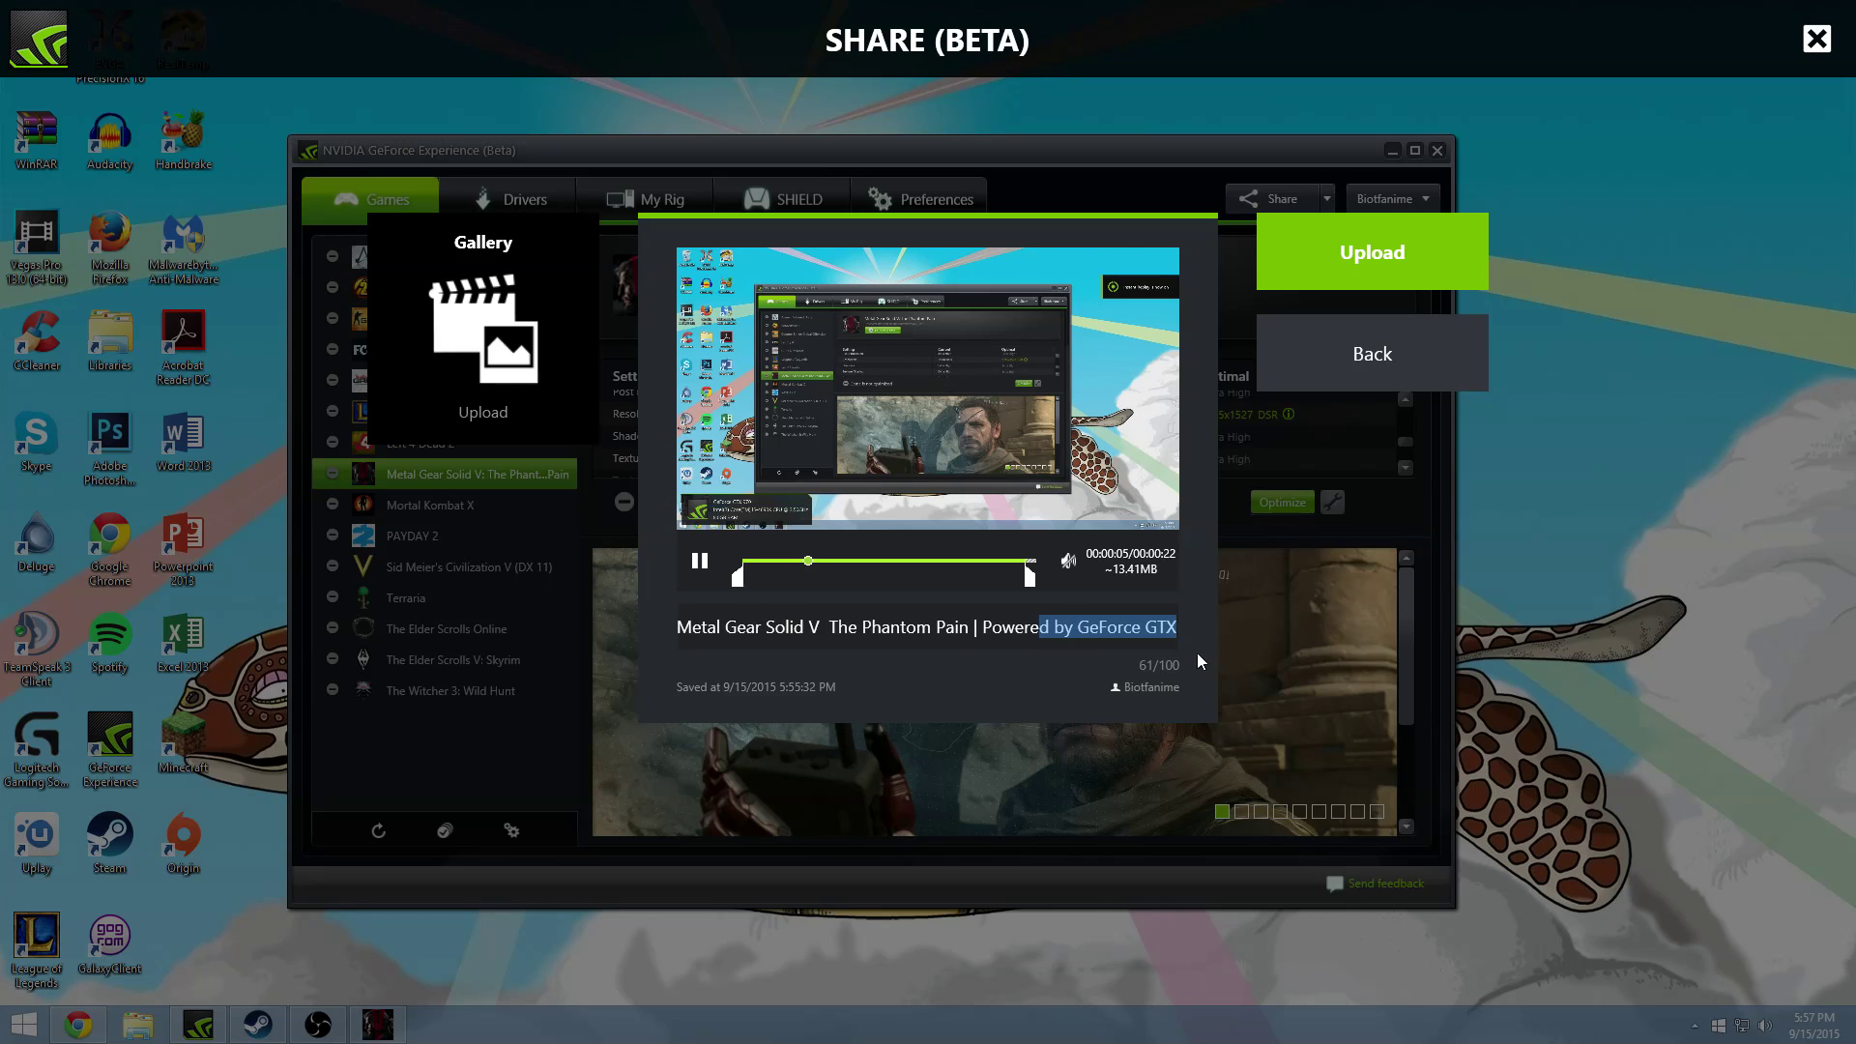
drag(983, 626, 1158, 630)
click(1147, 627)
click(703, 567)
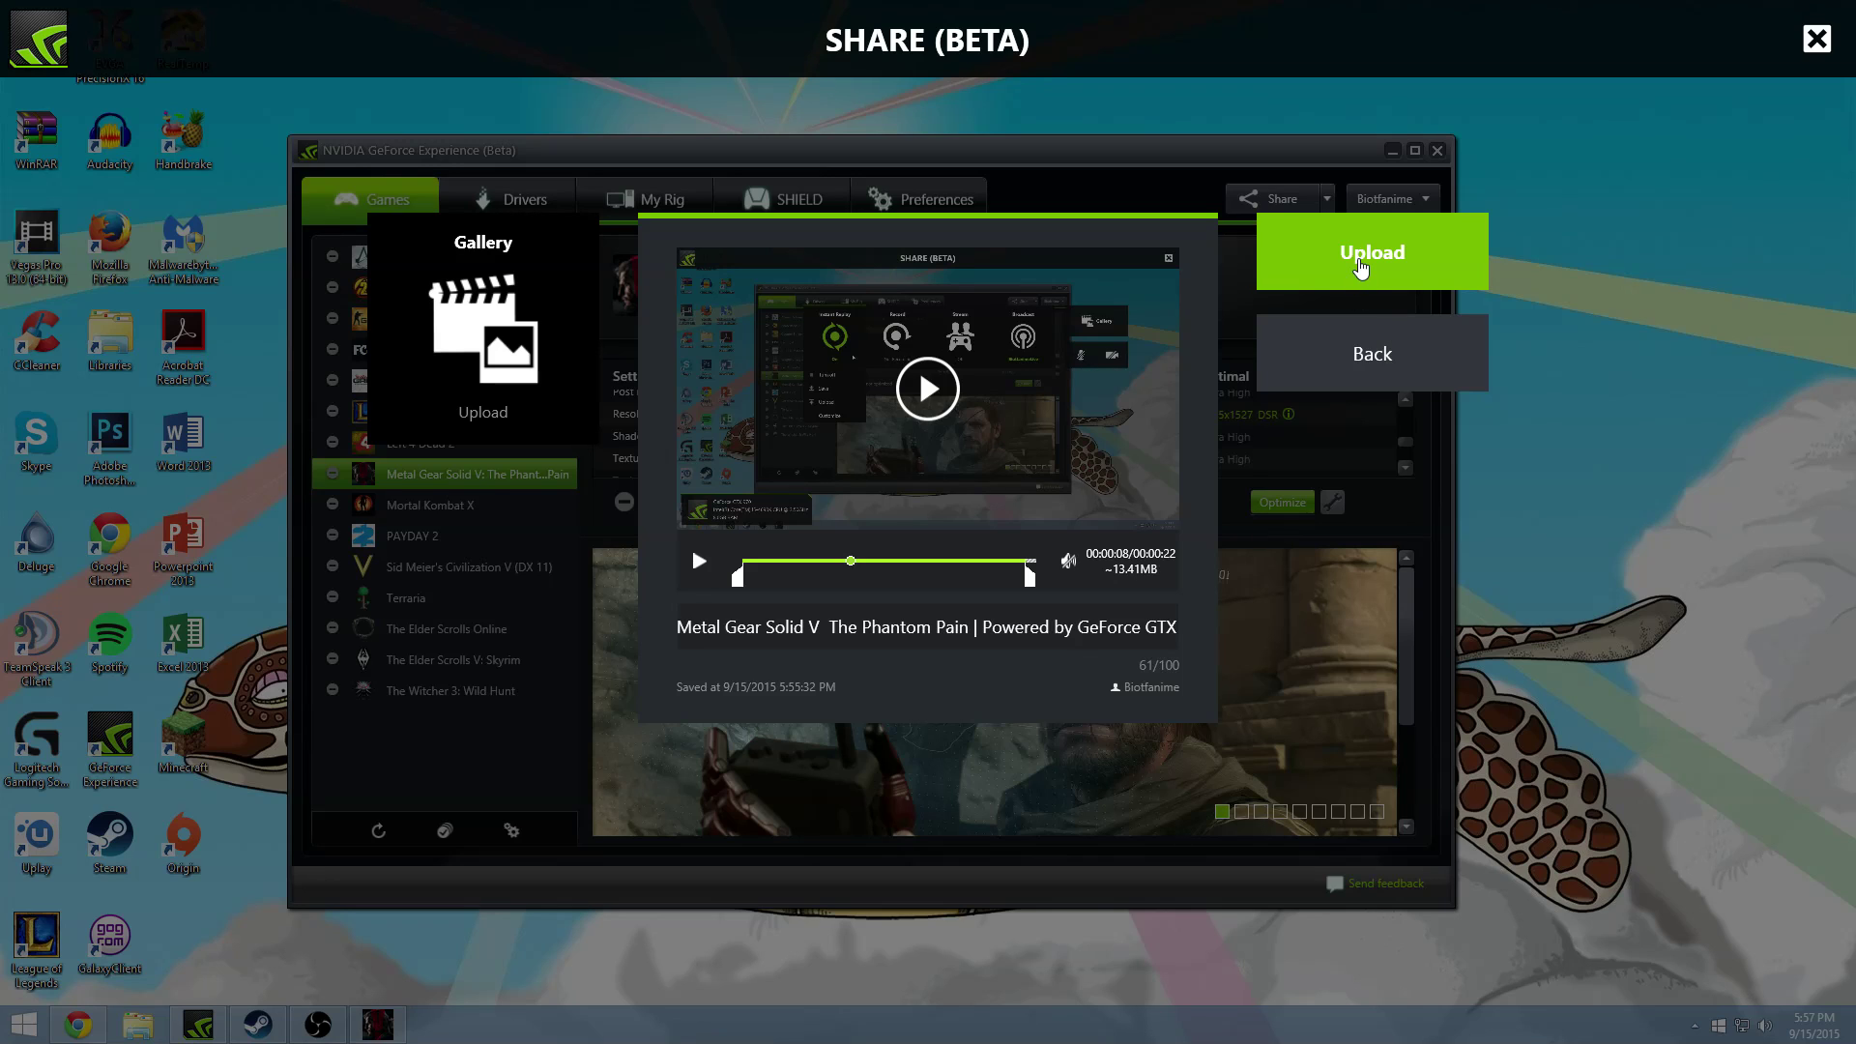
click(1369, 372)
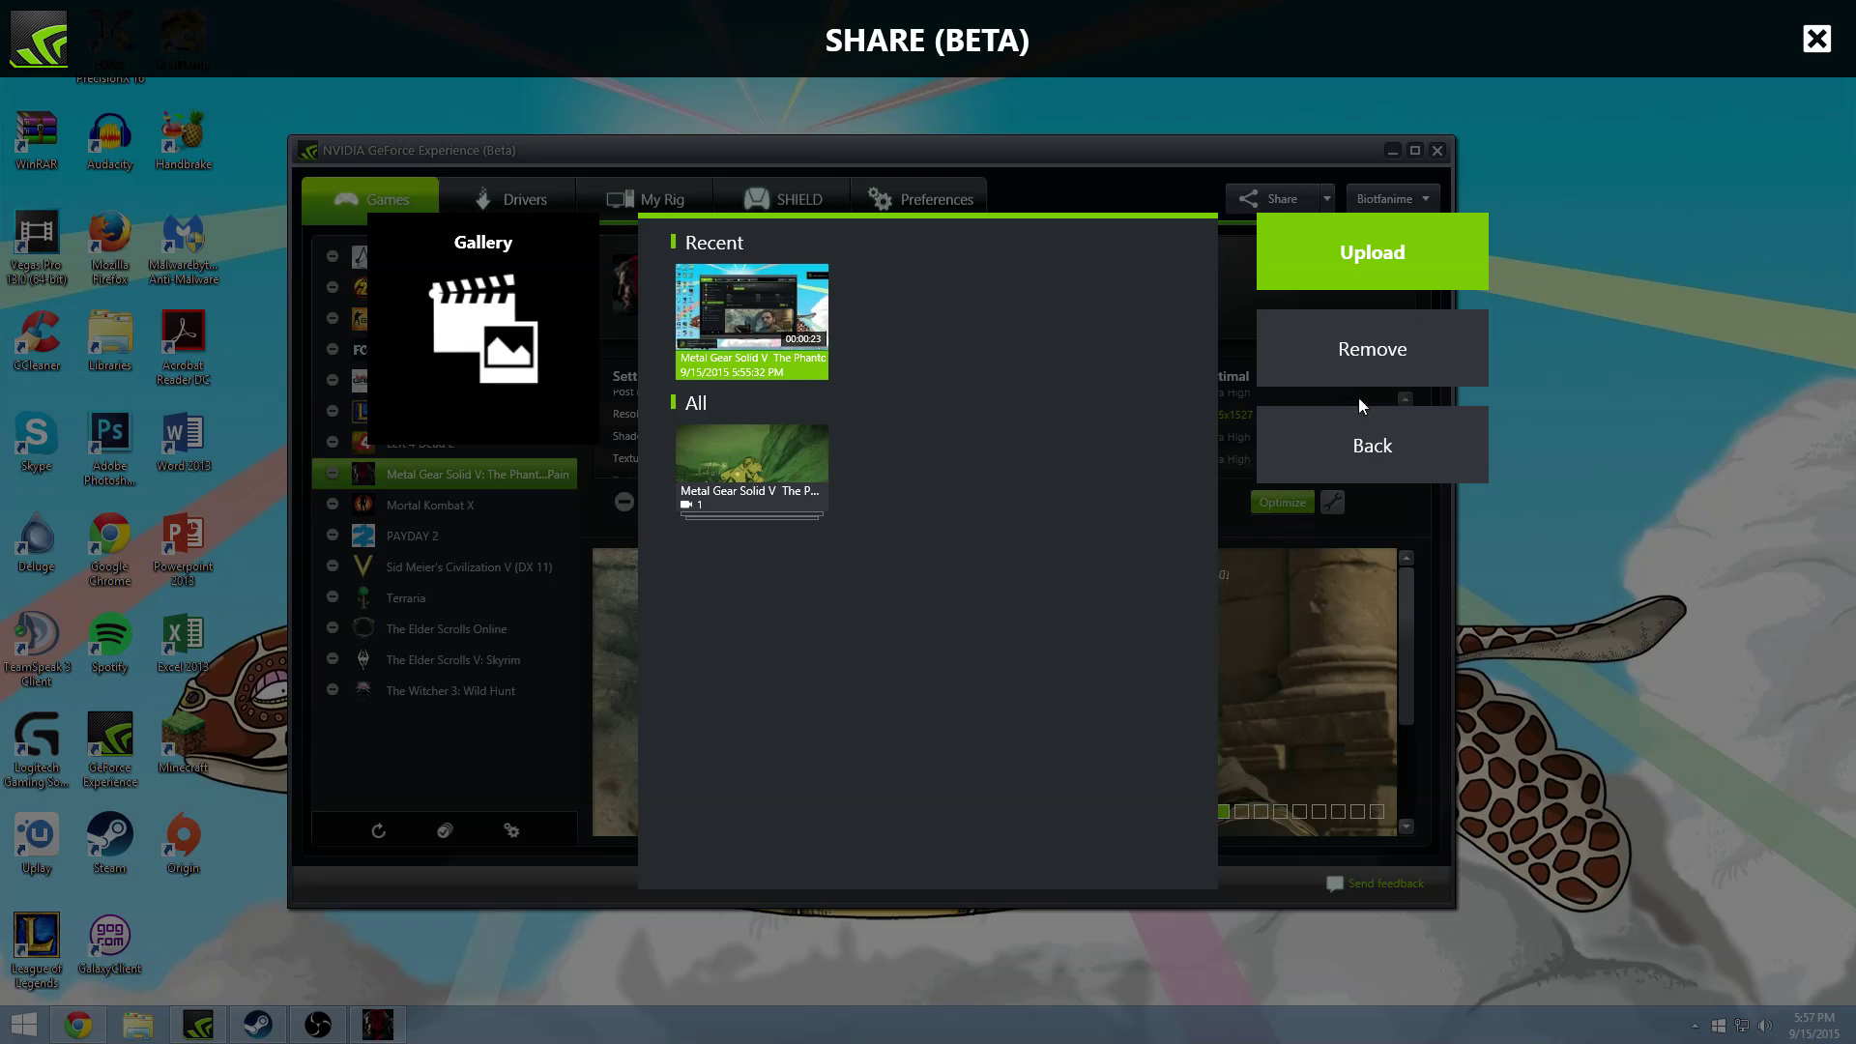
Step: Remove the recent Metal Gear Solid V recording from the system, and close the Share overlay
click(1390, 364)
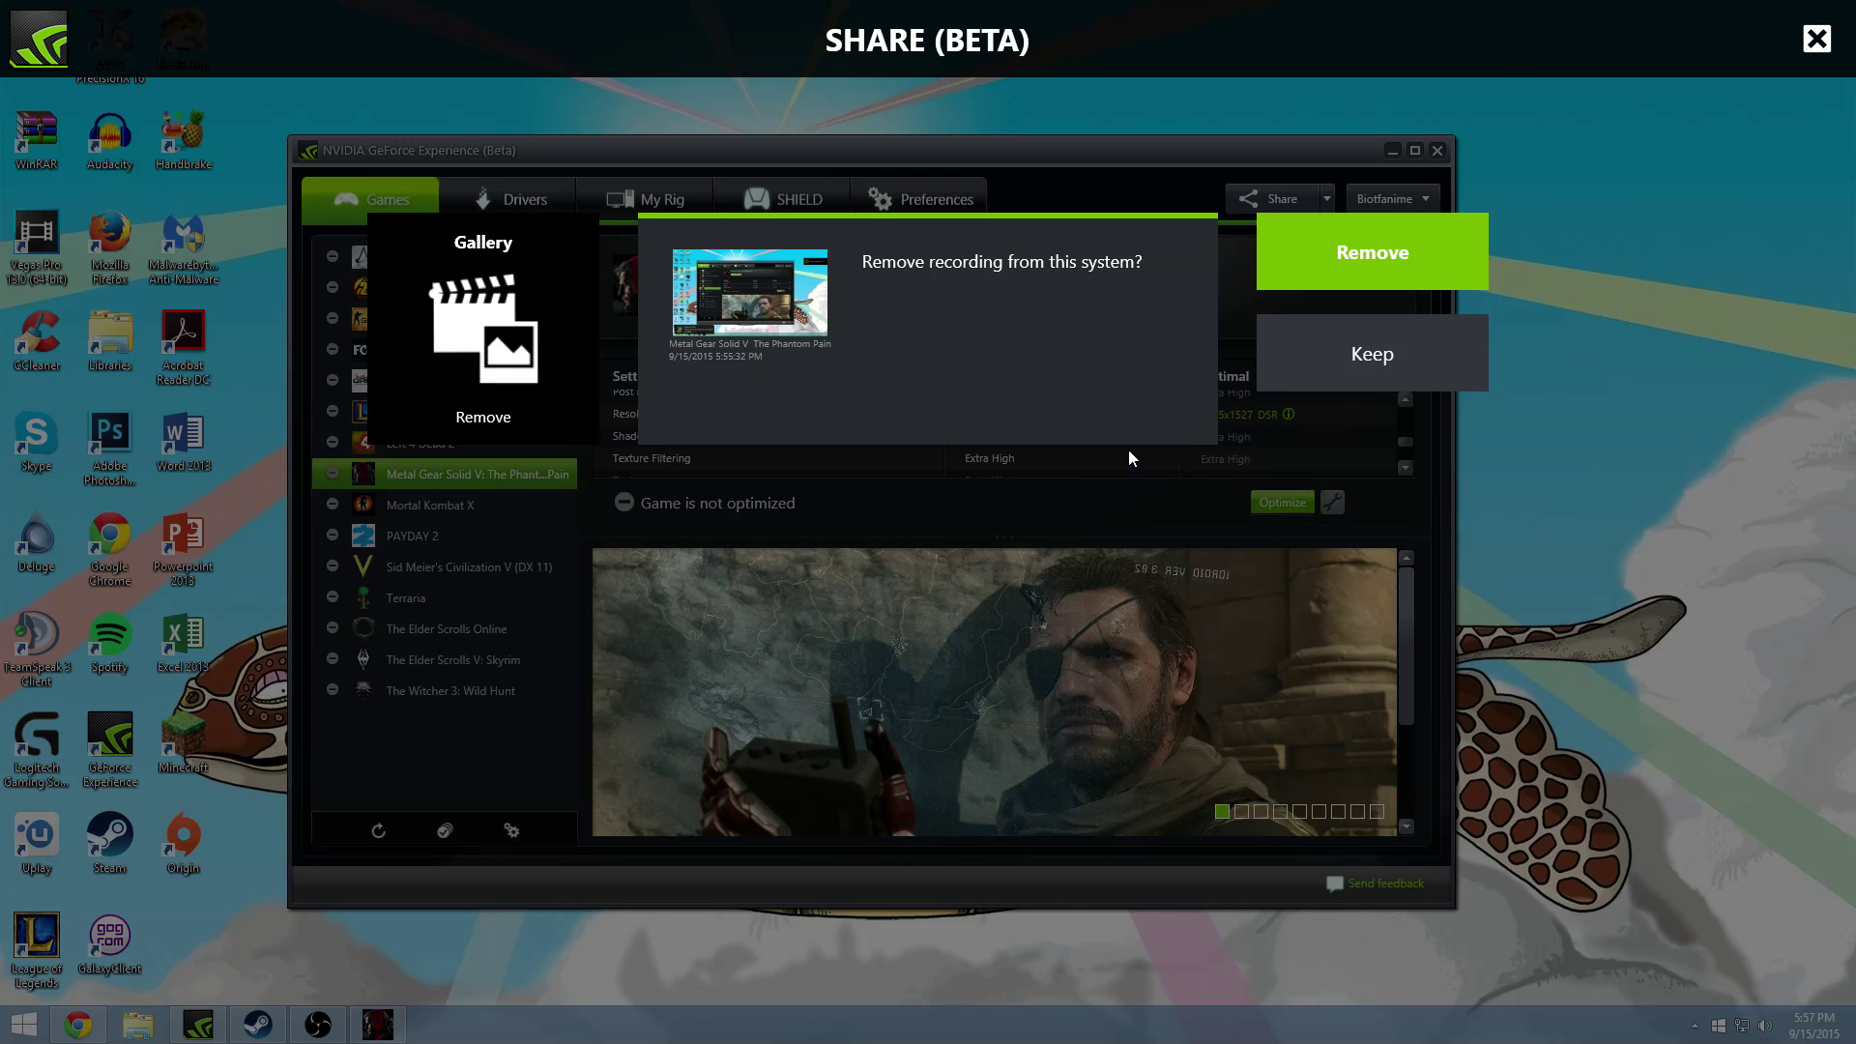
click(1401, 272)
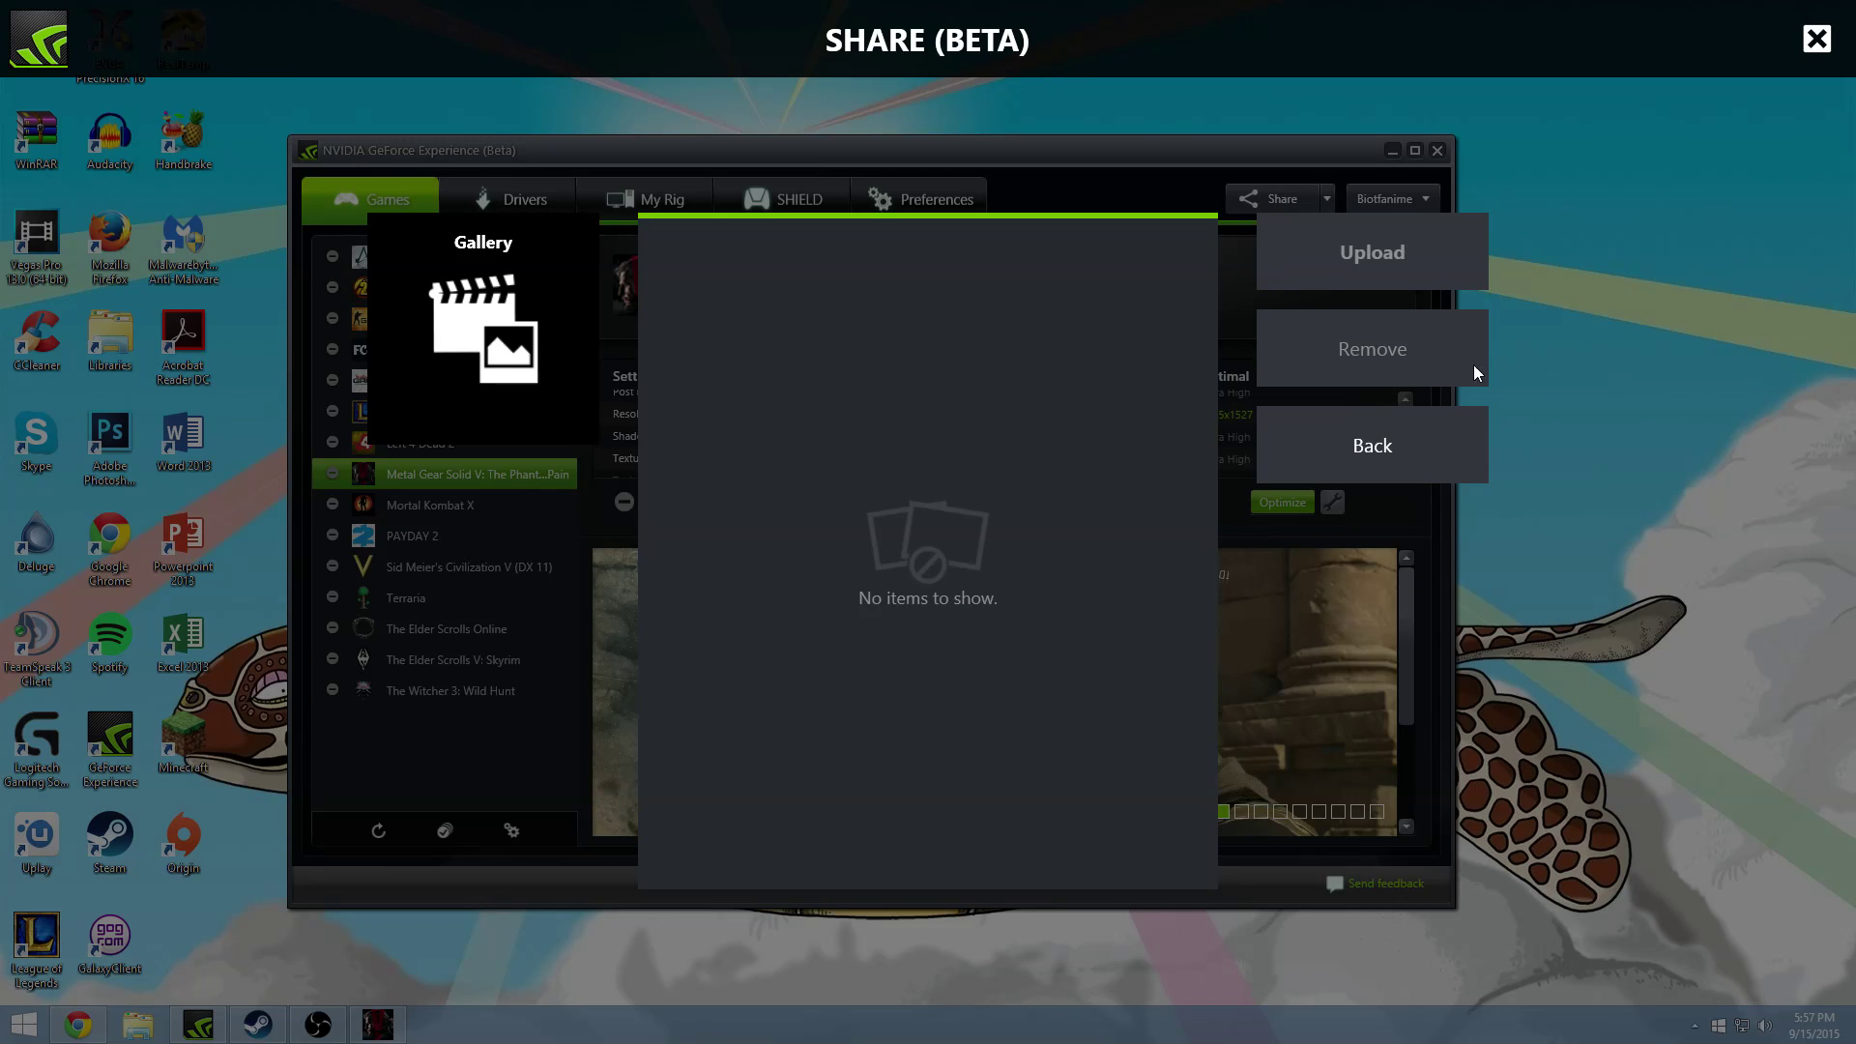
click(1411, 479)
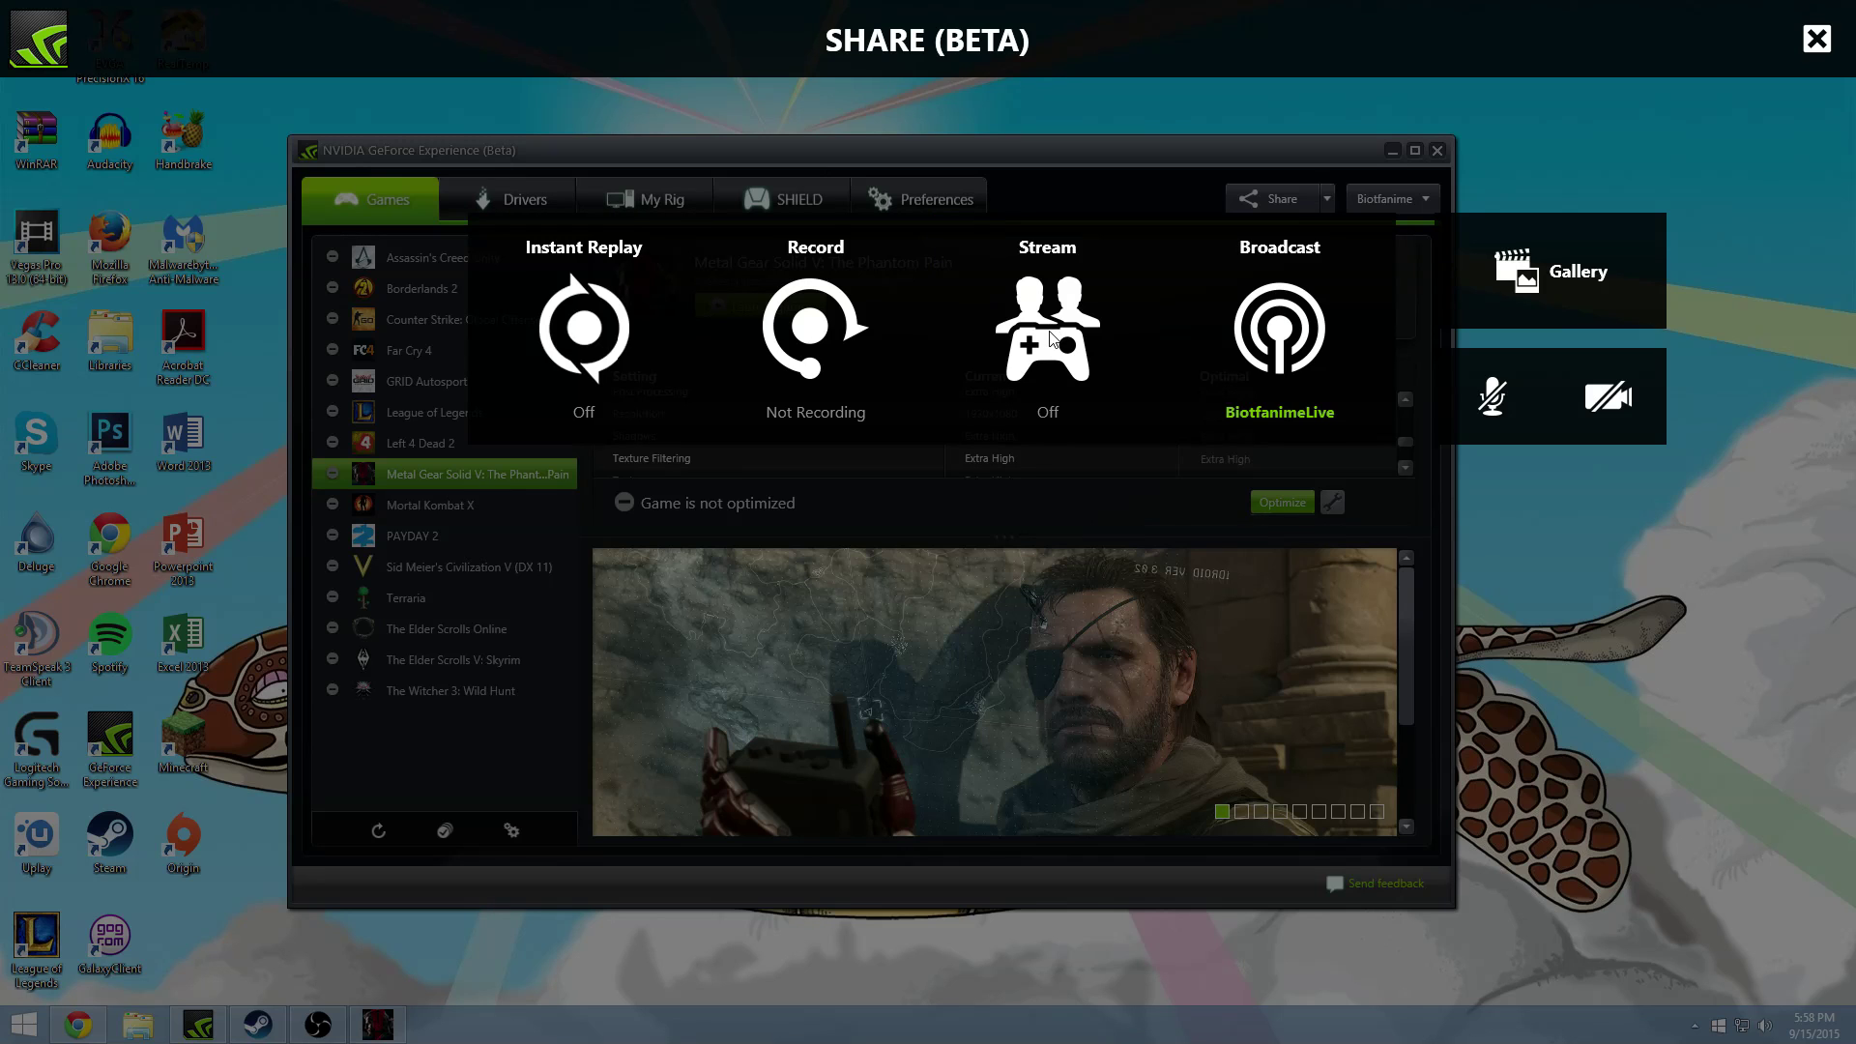
key(alt+z)
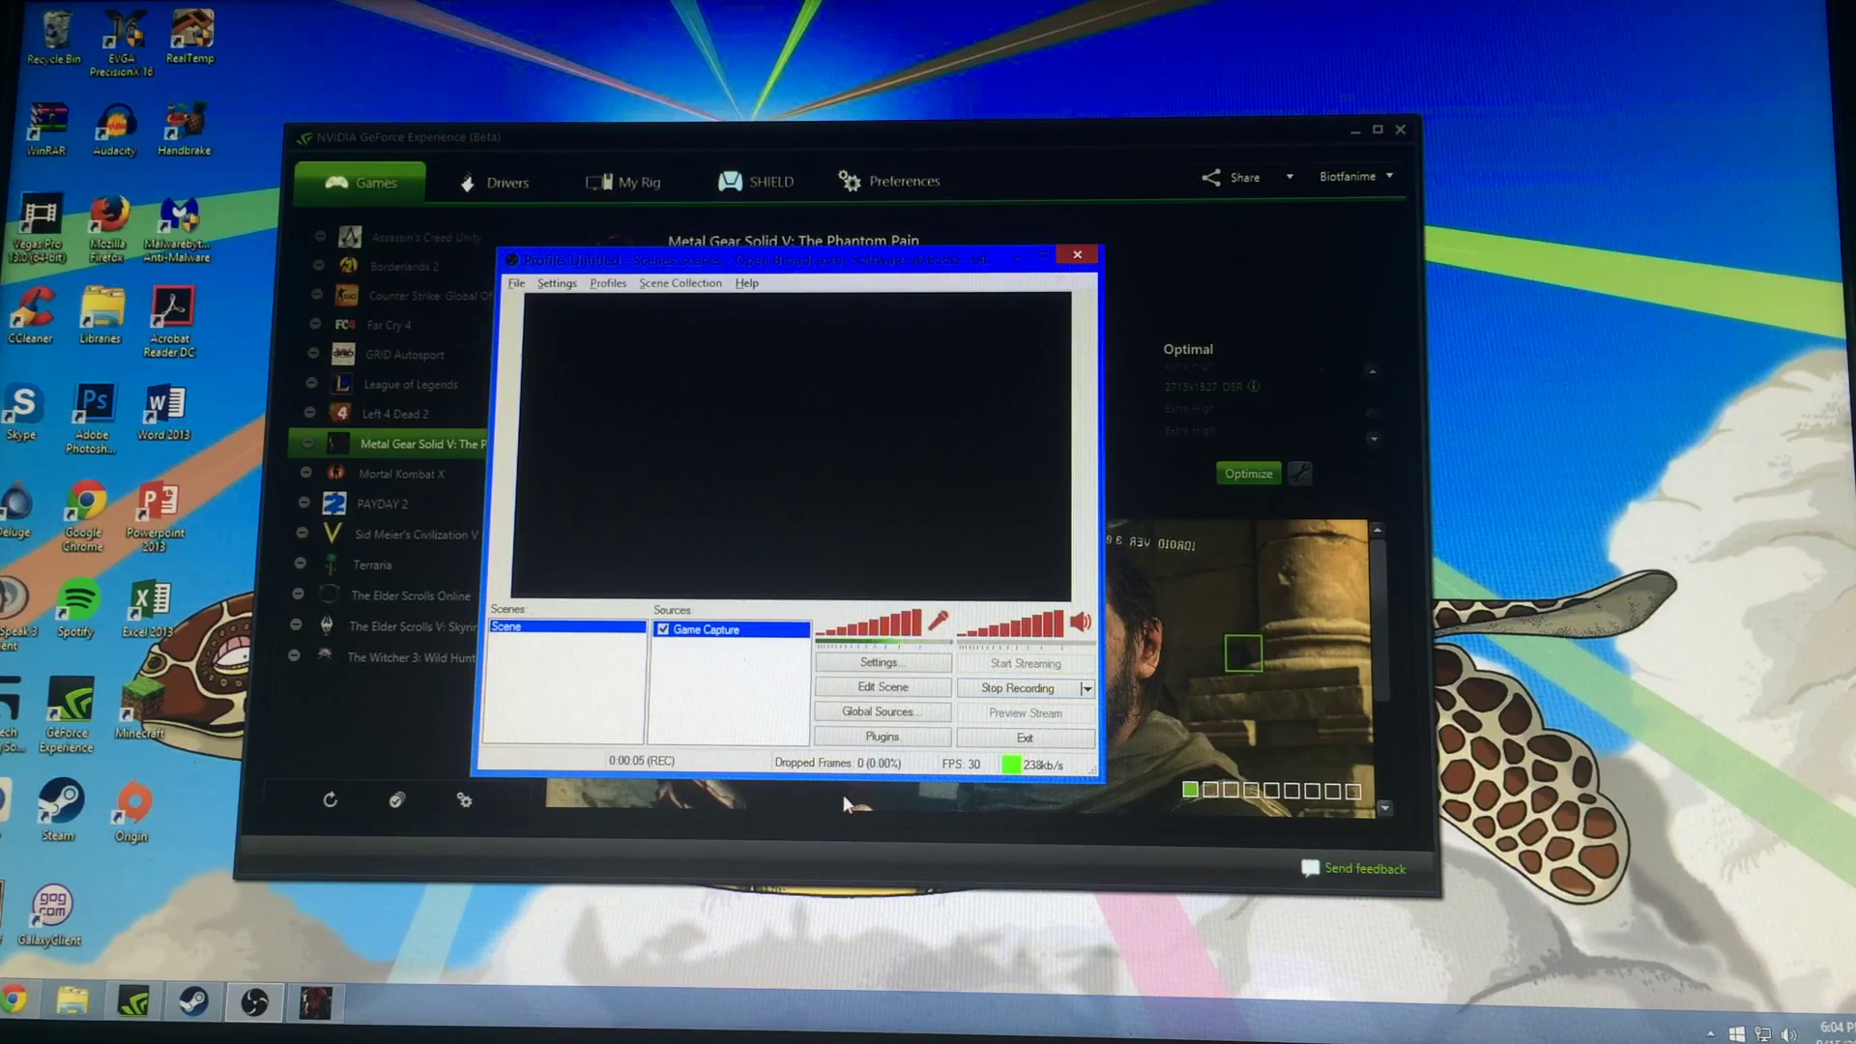
Step: Switch to Metal Gear Solid V: The Phantom Pain and dismiss the autosave, server login and online information notices
mouse_move(329, 1010)
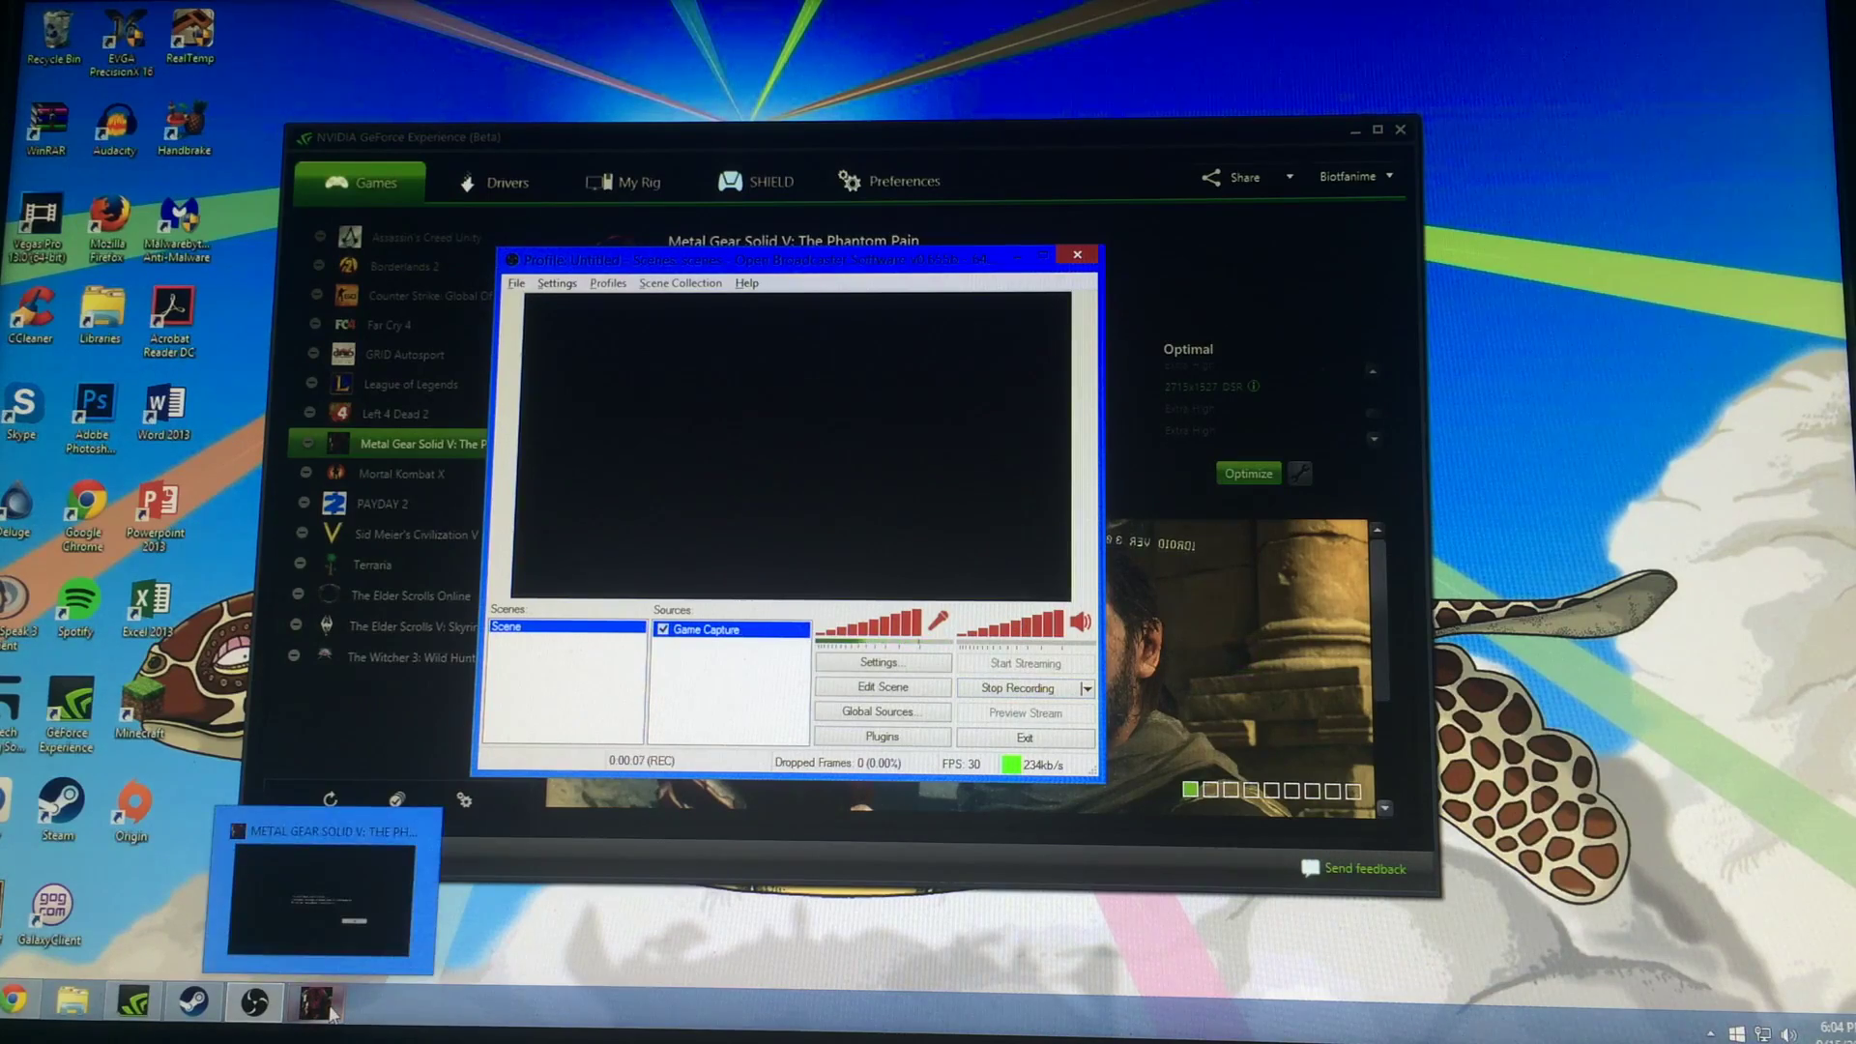
click(329, 1010)
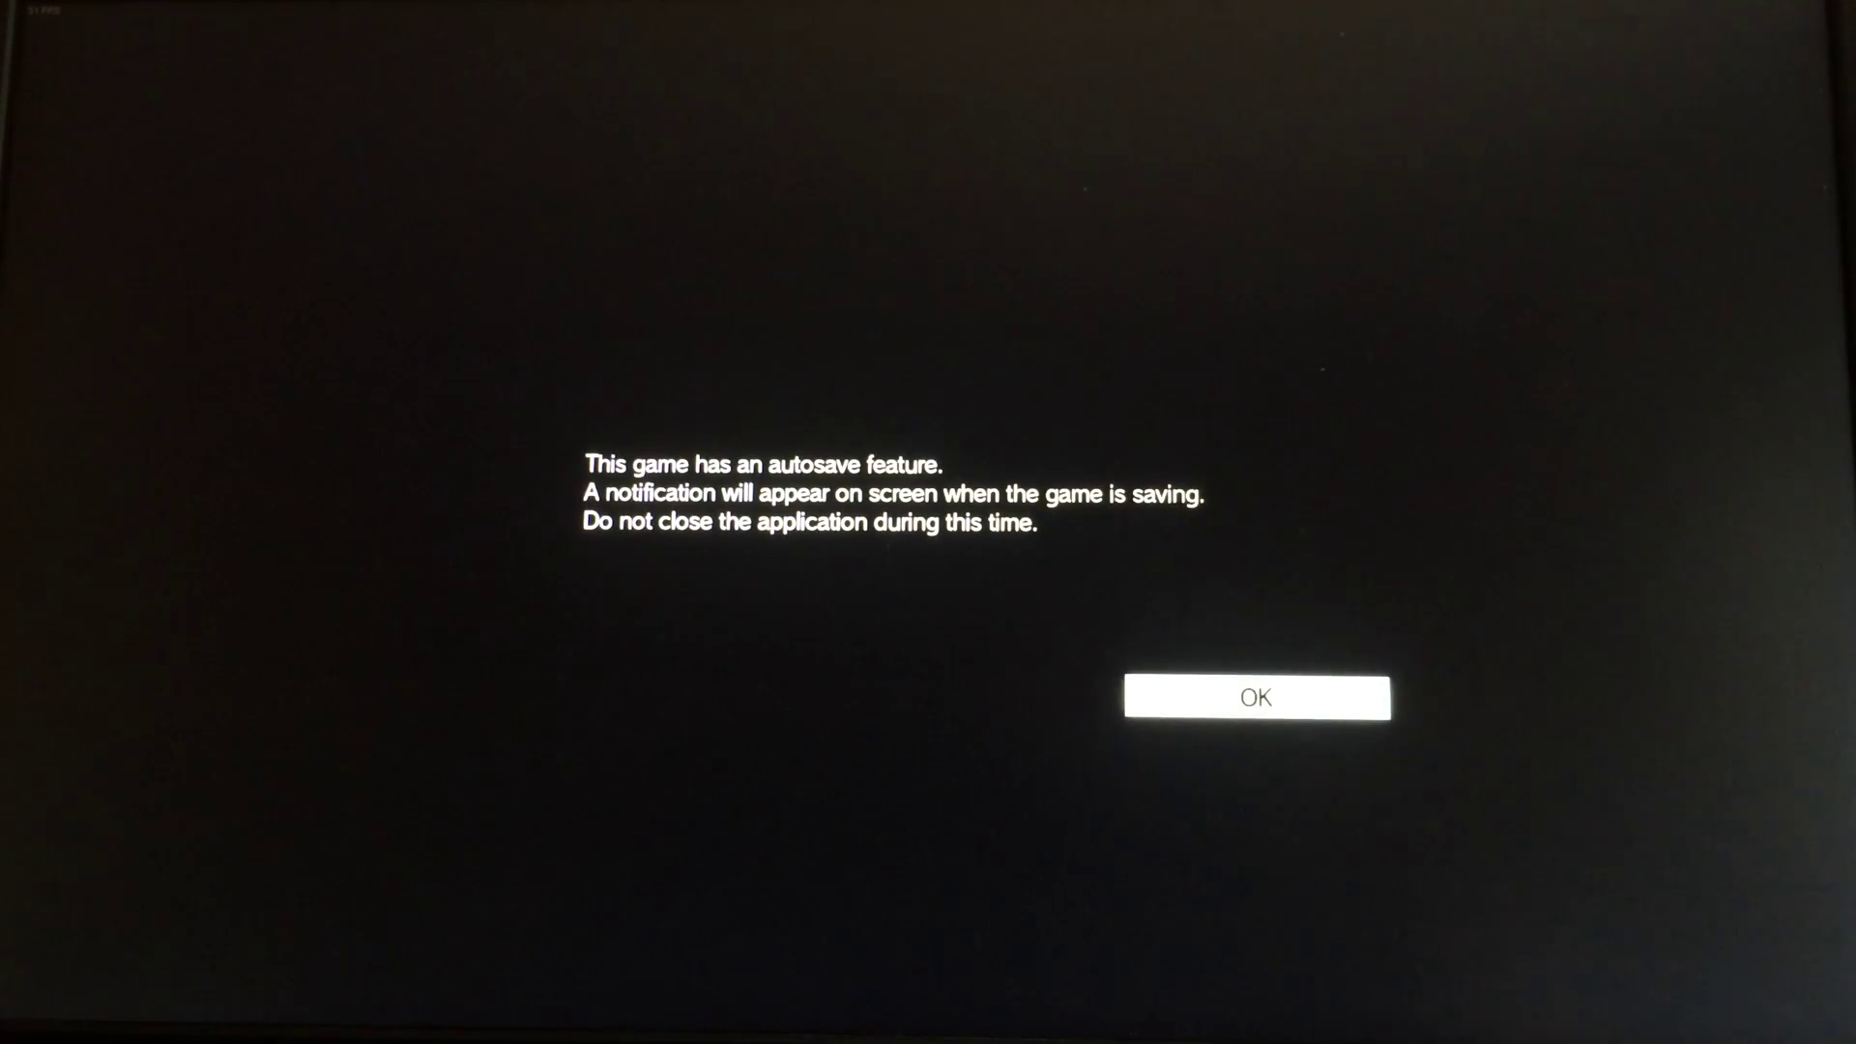
key(Return)
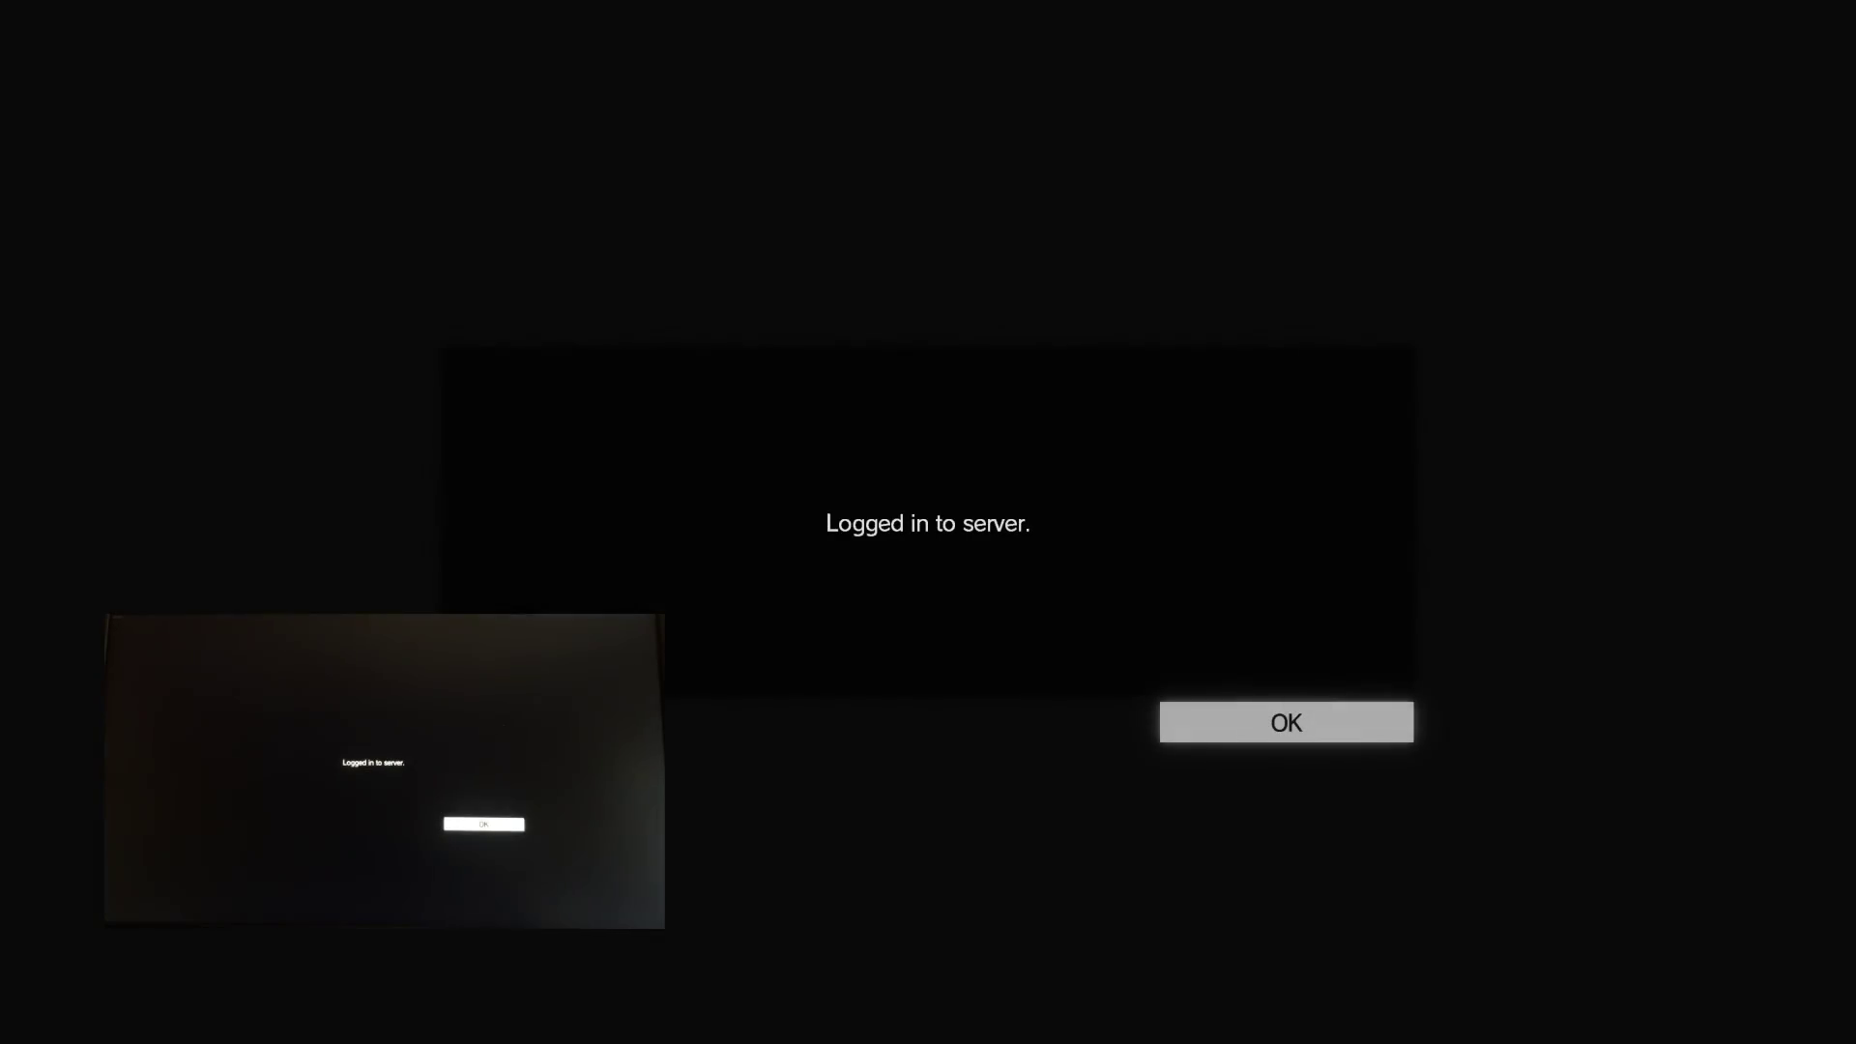
key(Return)
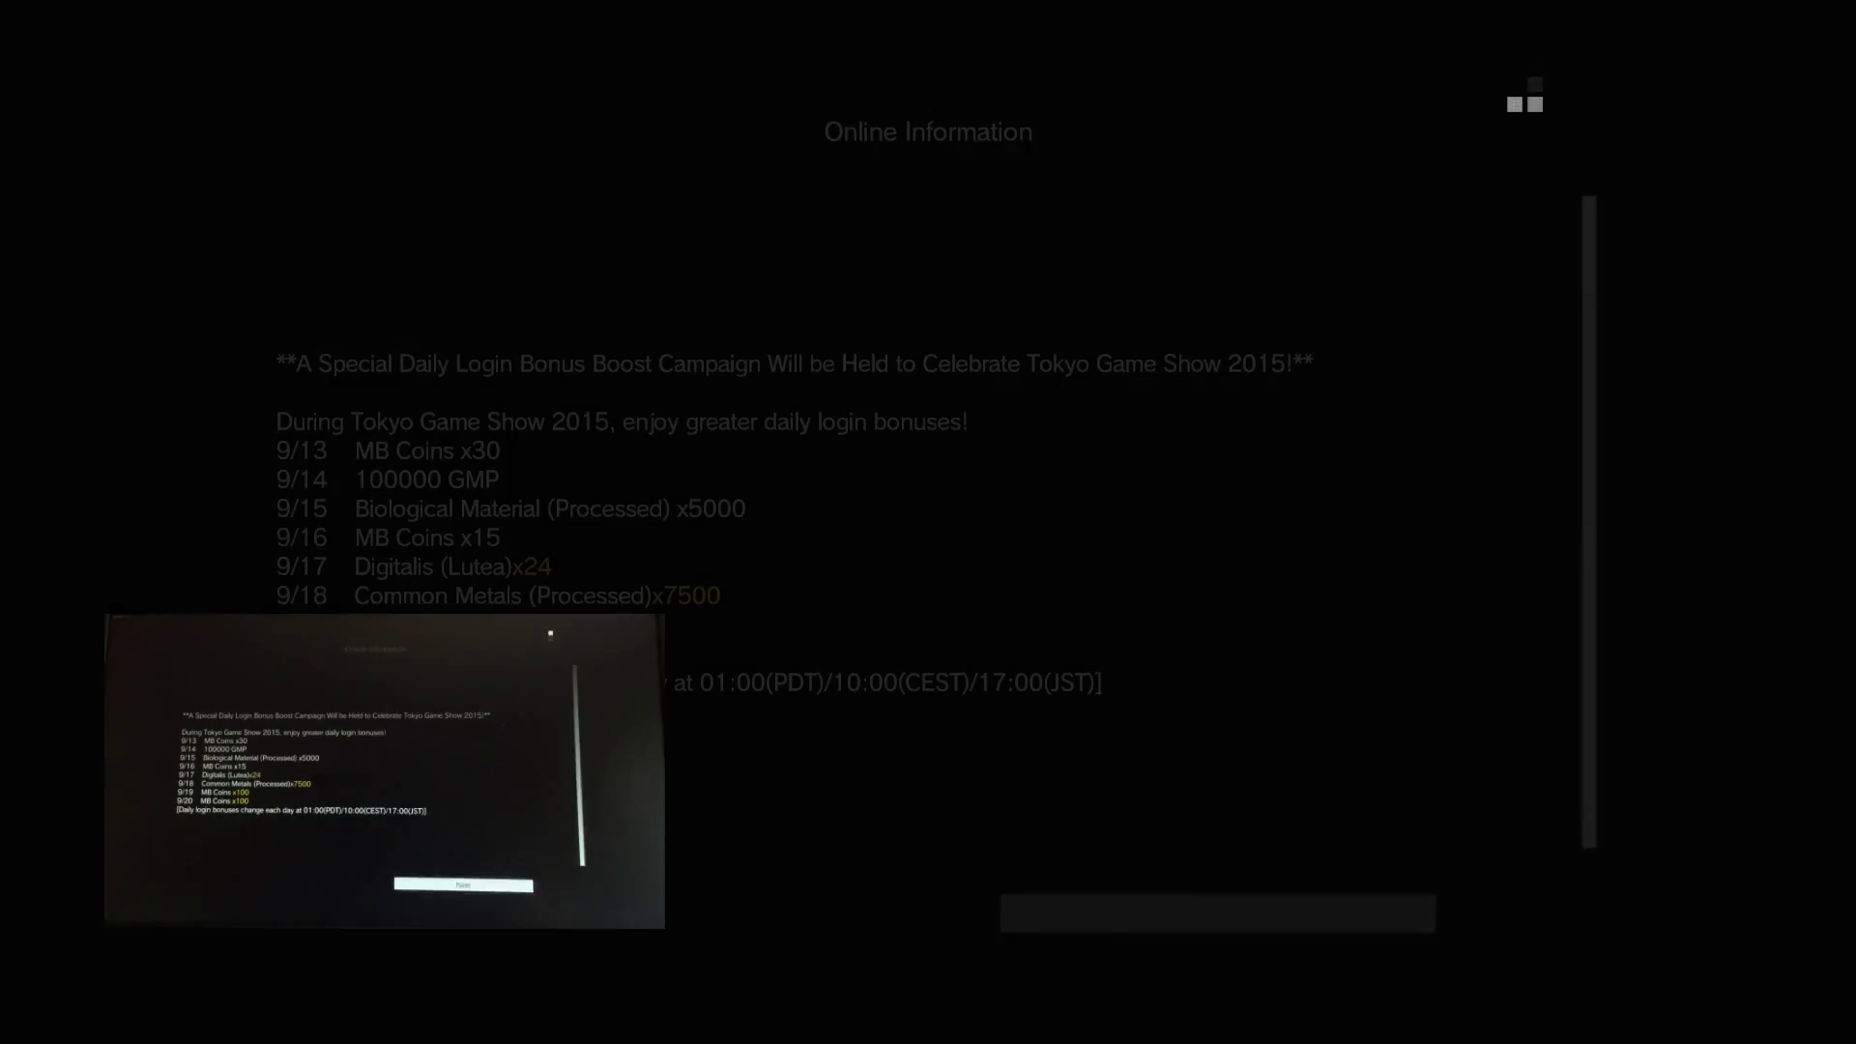
key(Return)
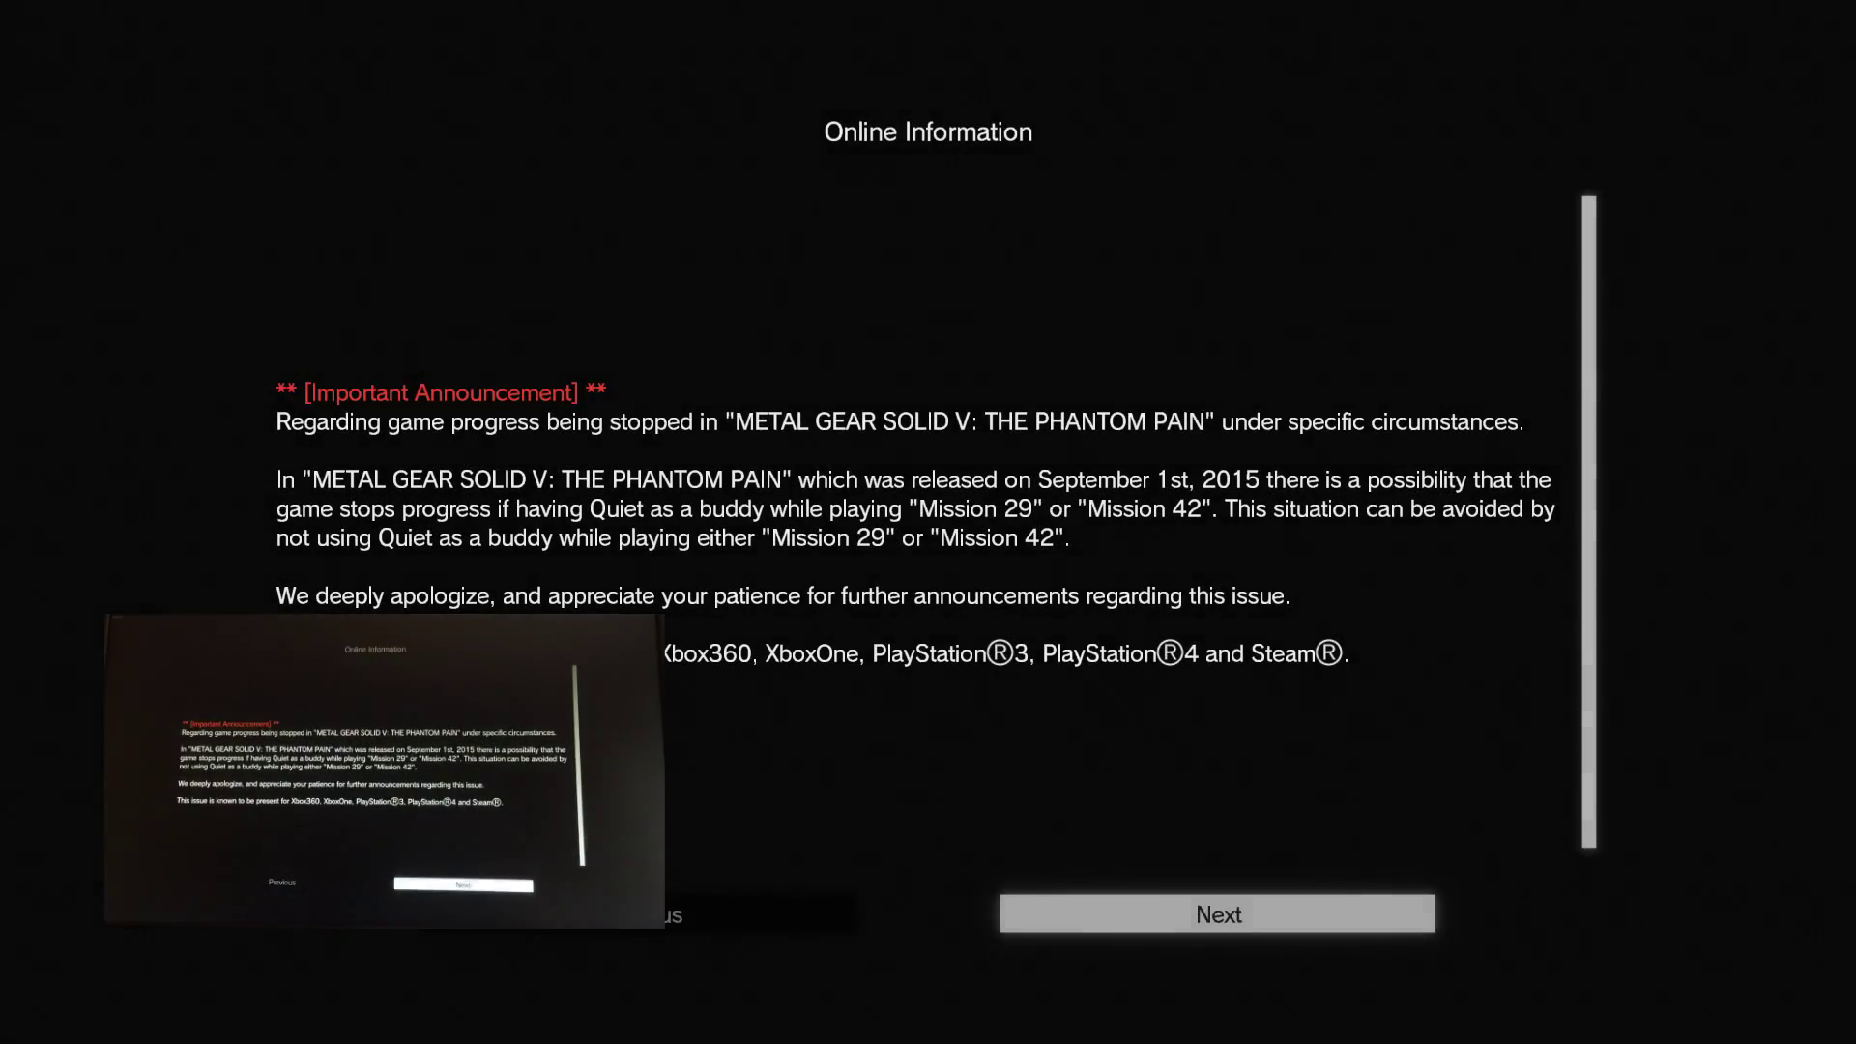
key(Return)
key(Return)
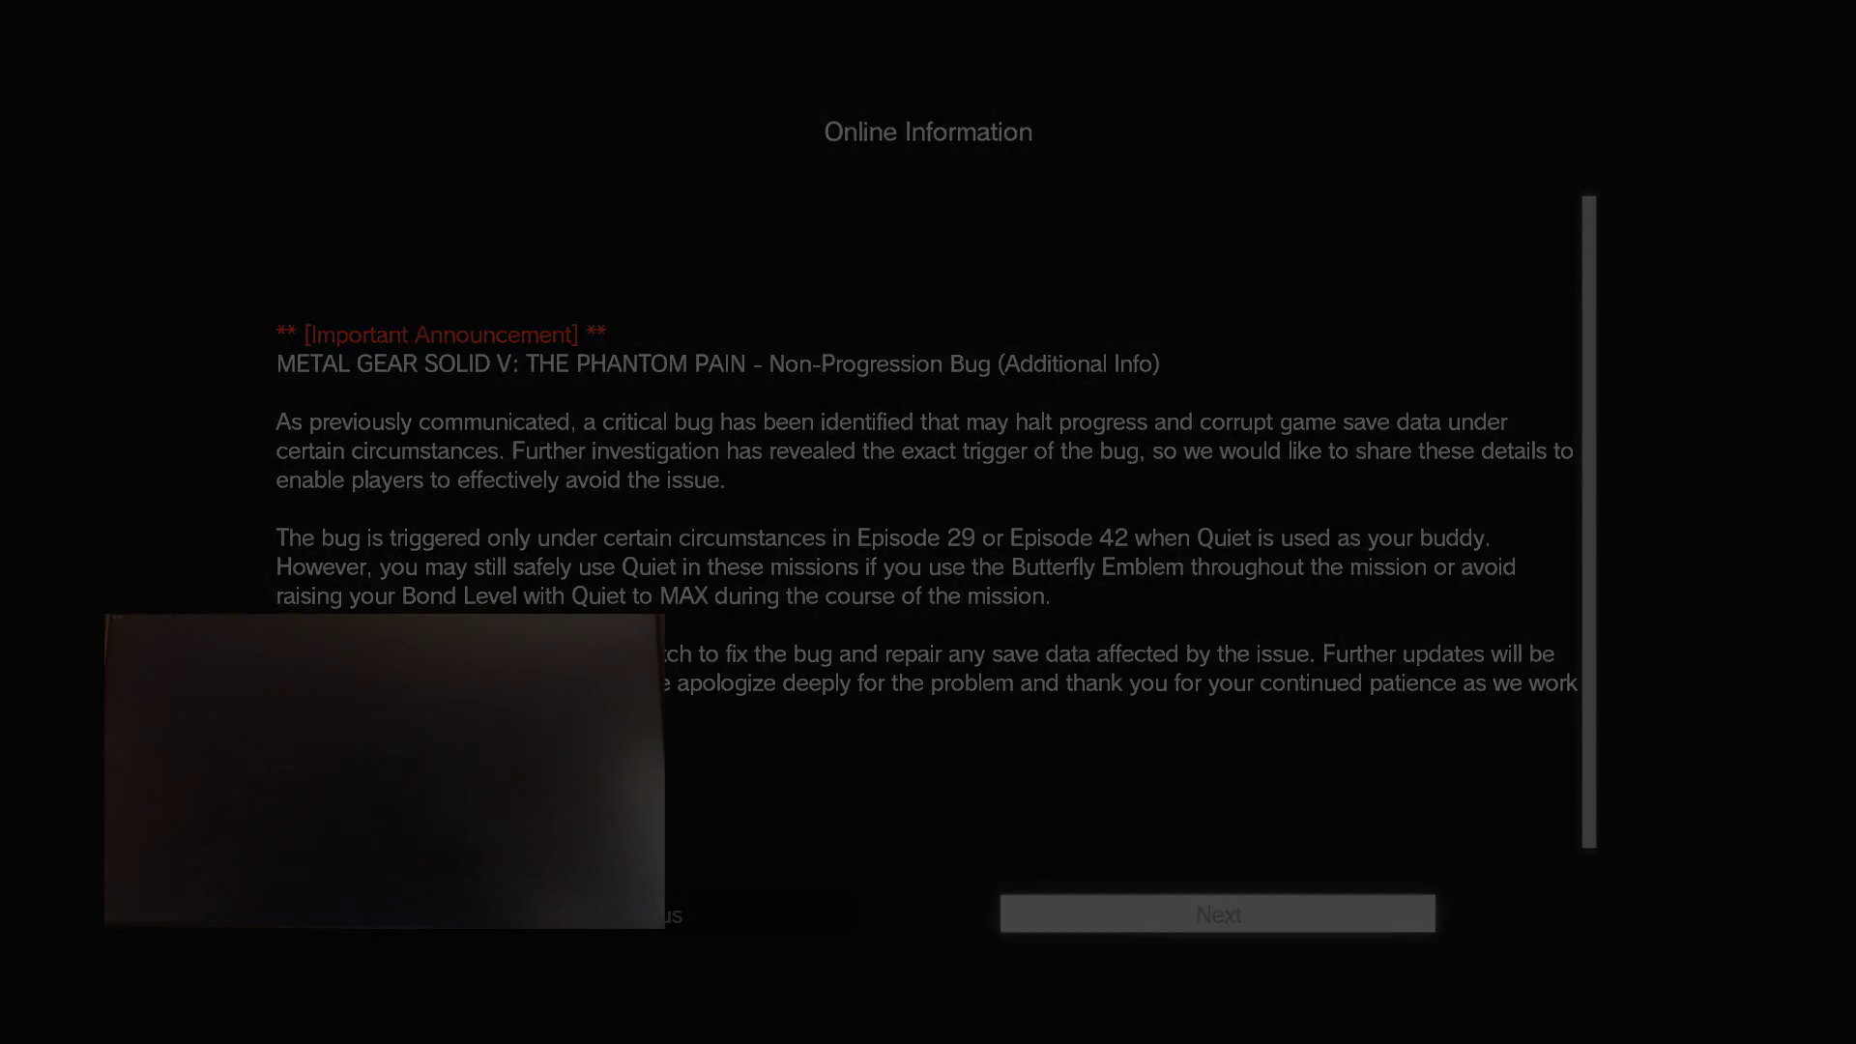
key(Return)
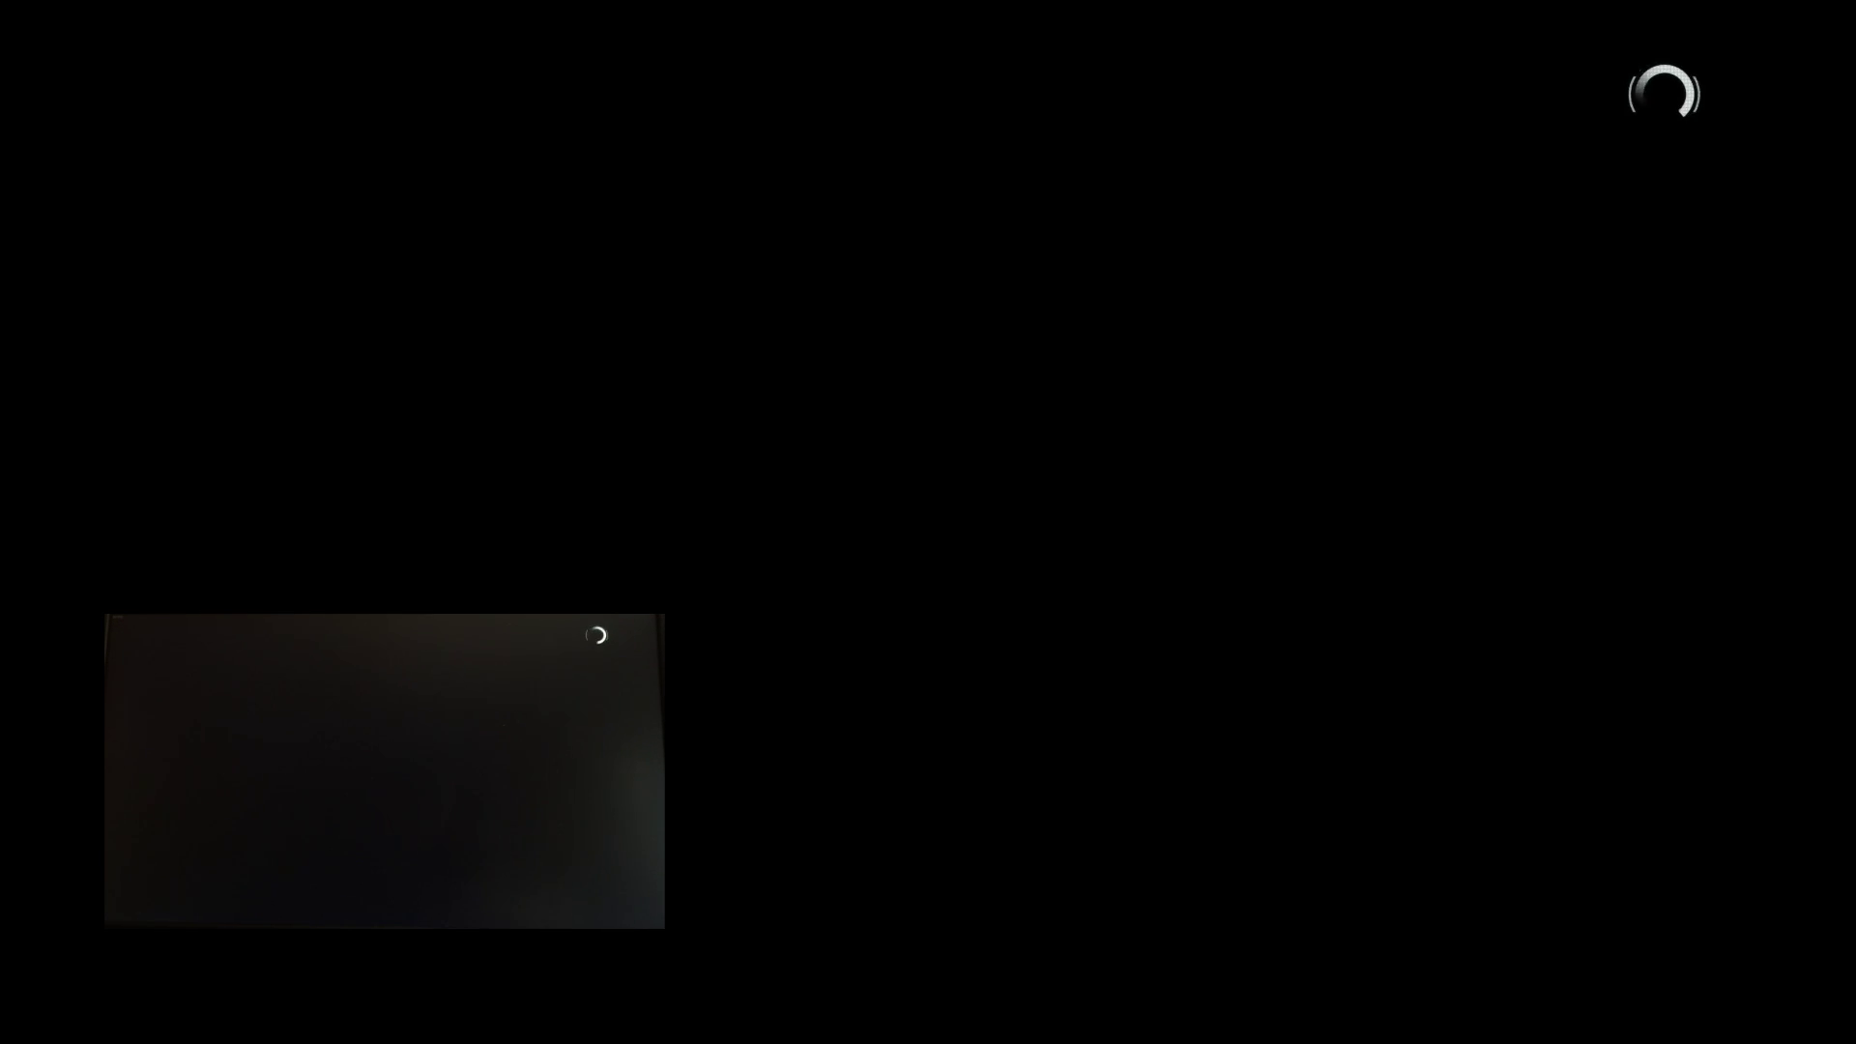
Step: Open the Share overlay over the game, review the Stream options for invites and guest controls, and close the overlay
key(alt+z)
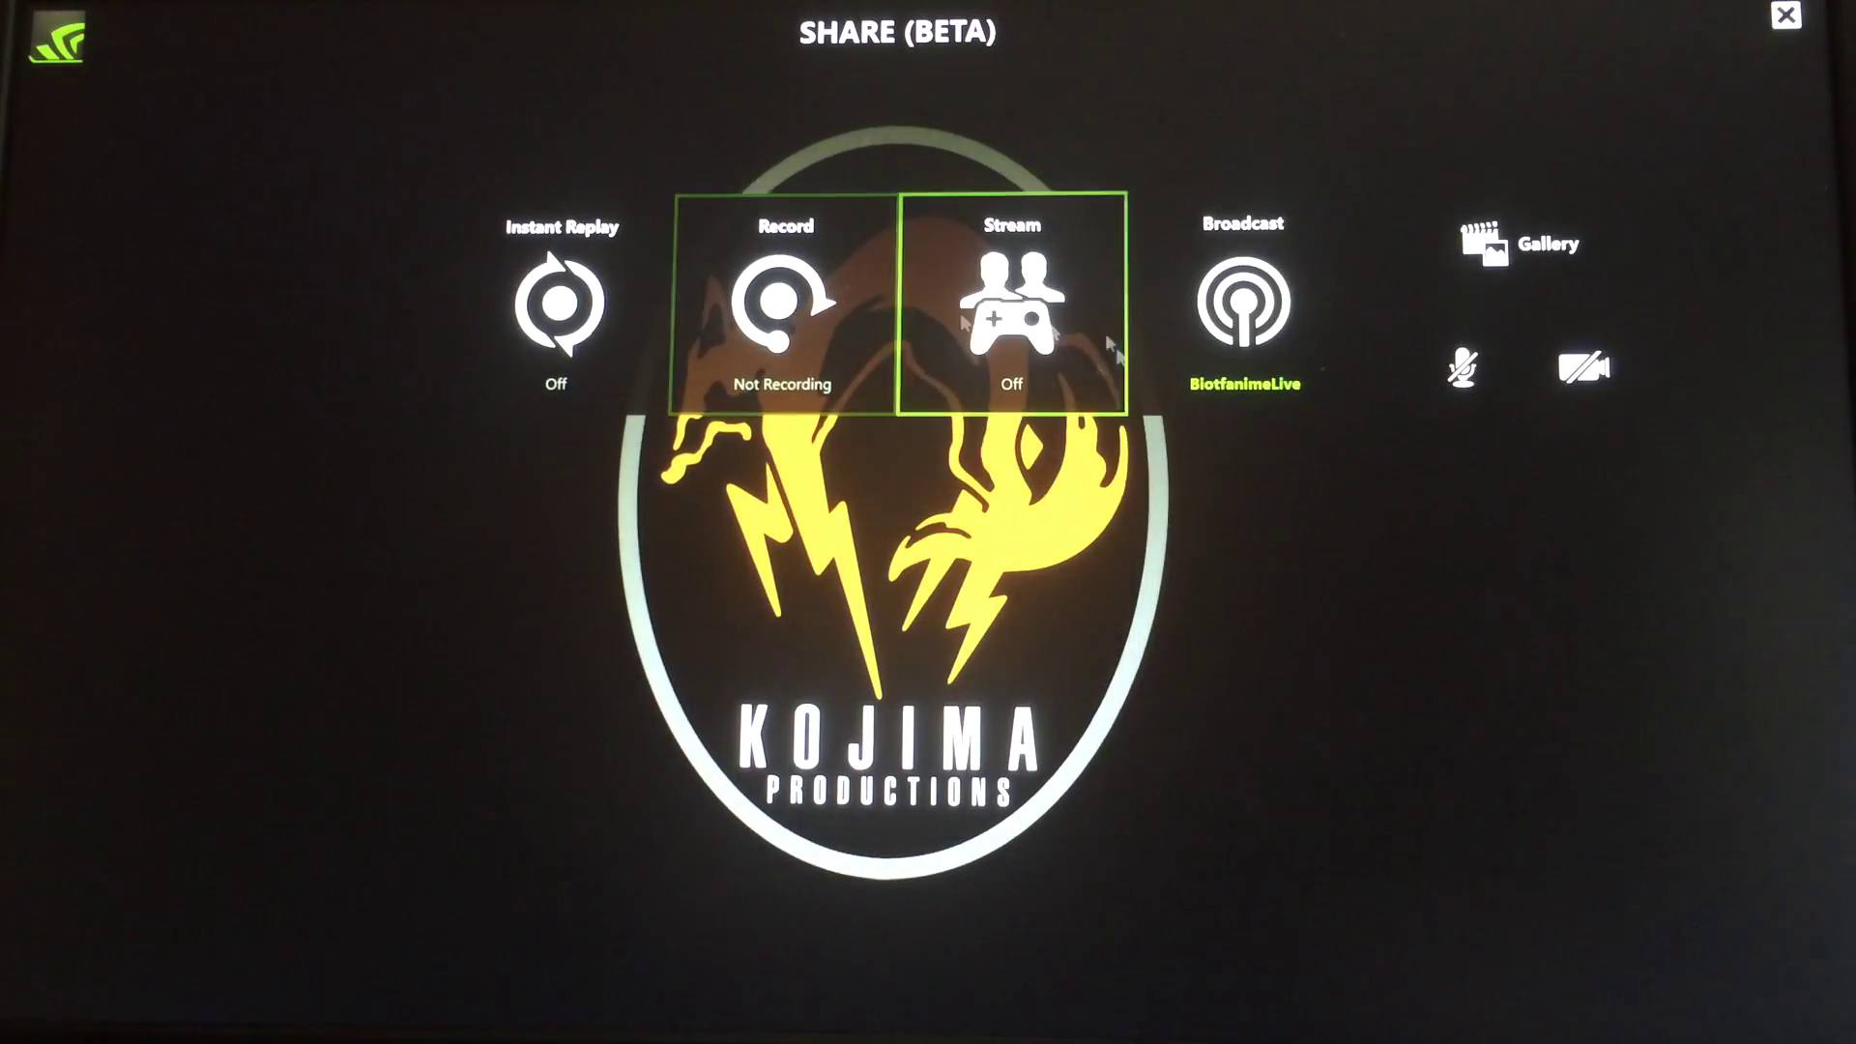
click(1013, 307)
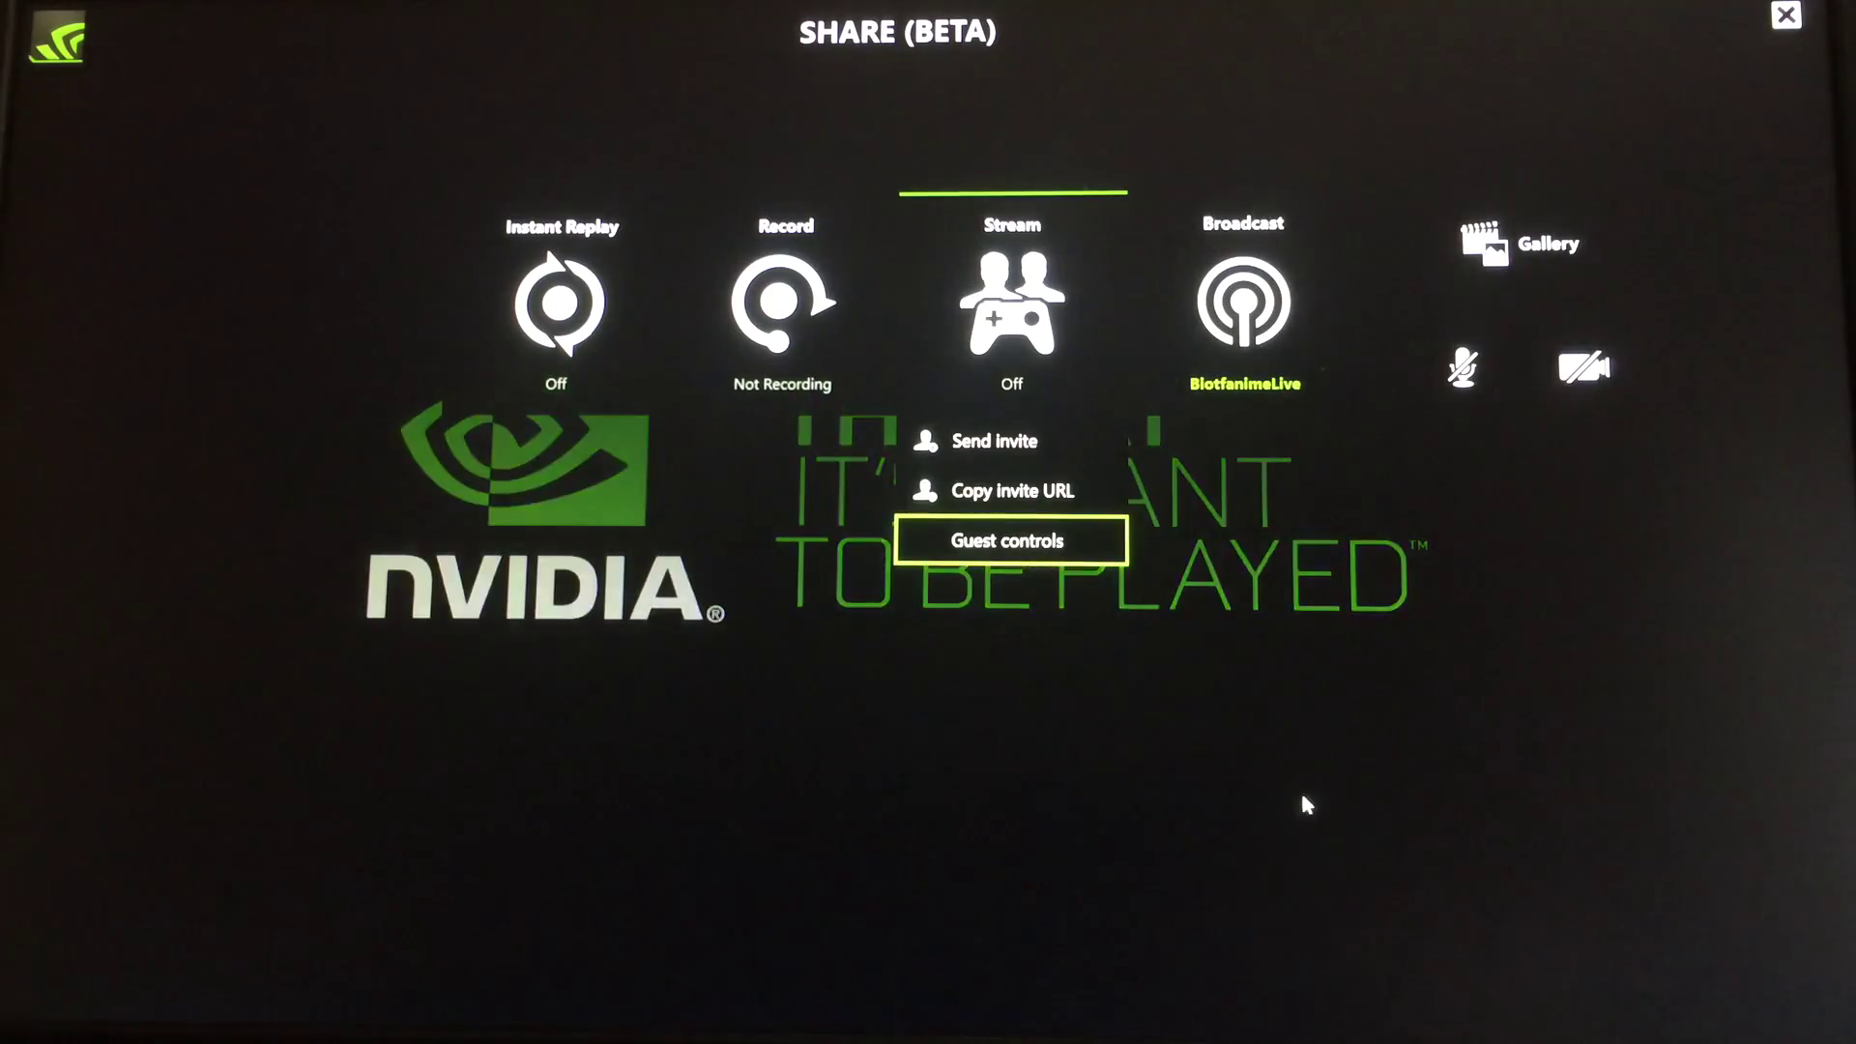
key(Escape)
key(Escape)
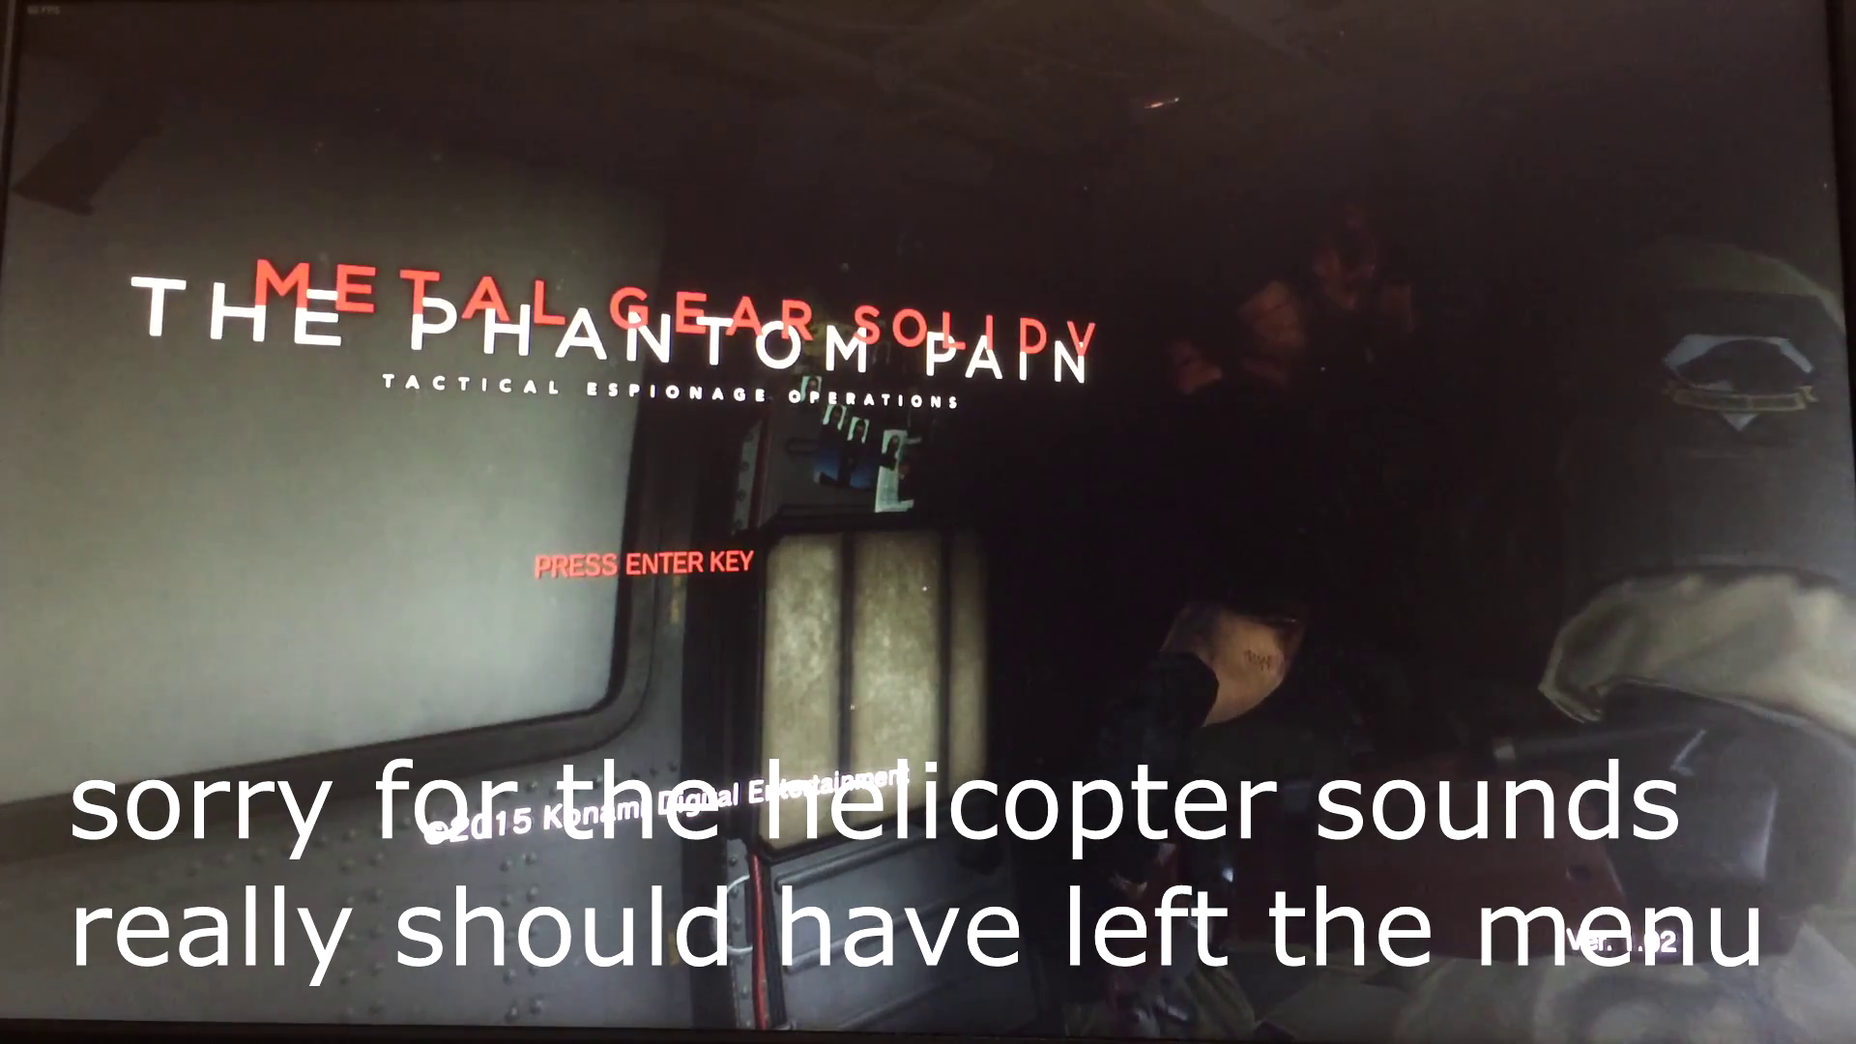
Step: Enter the game's main menu, bring up the Share overlay, and send a Stream invite to the friend's email address
key(Return)
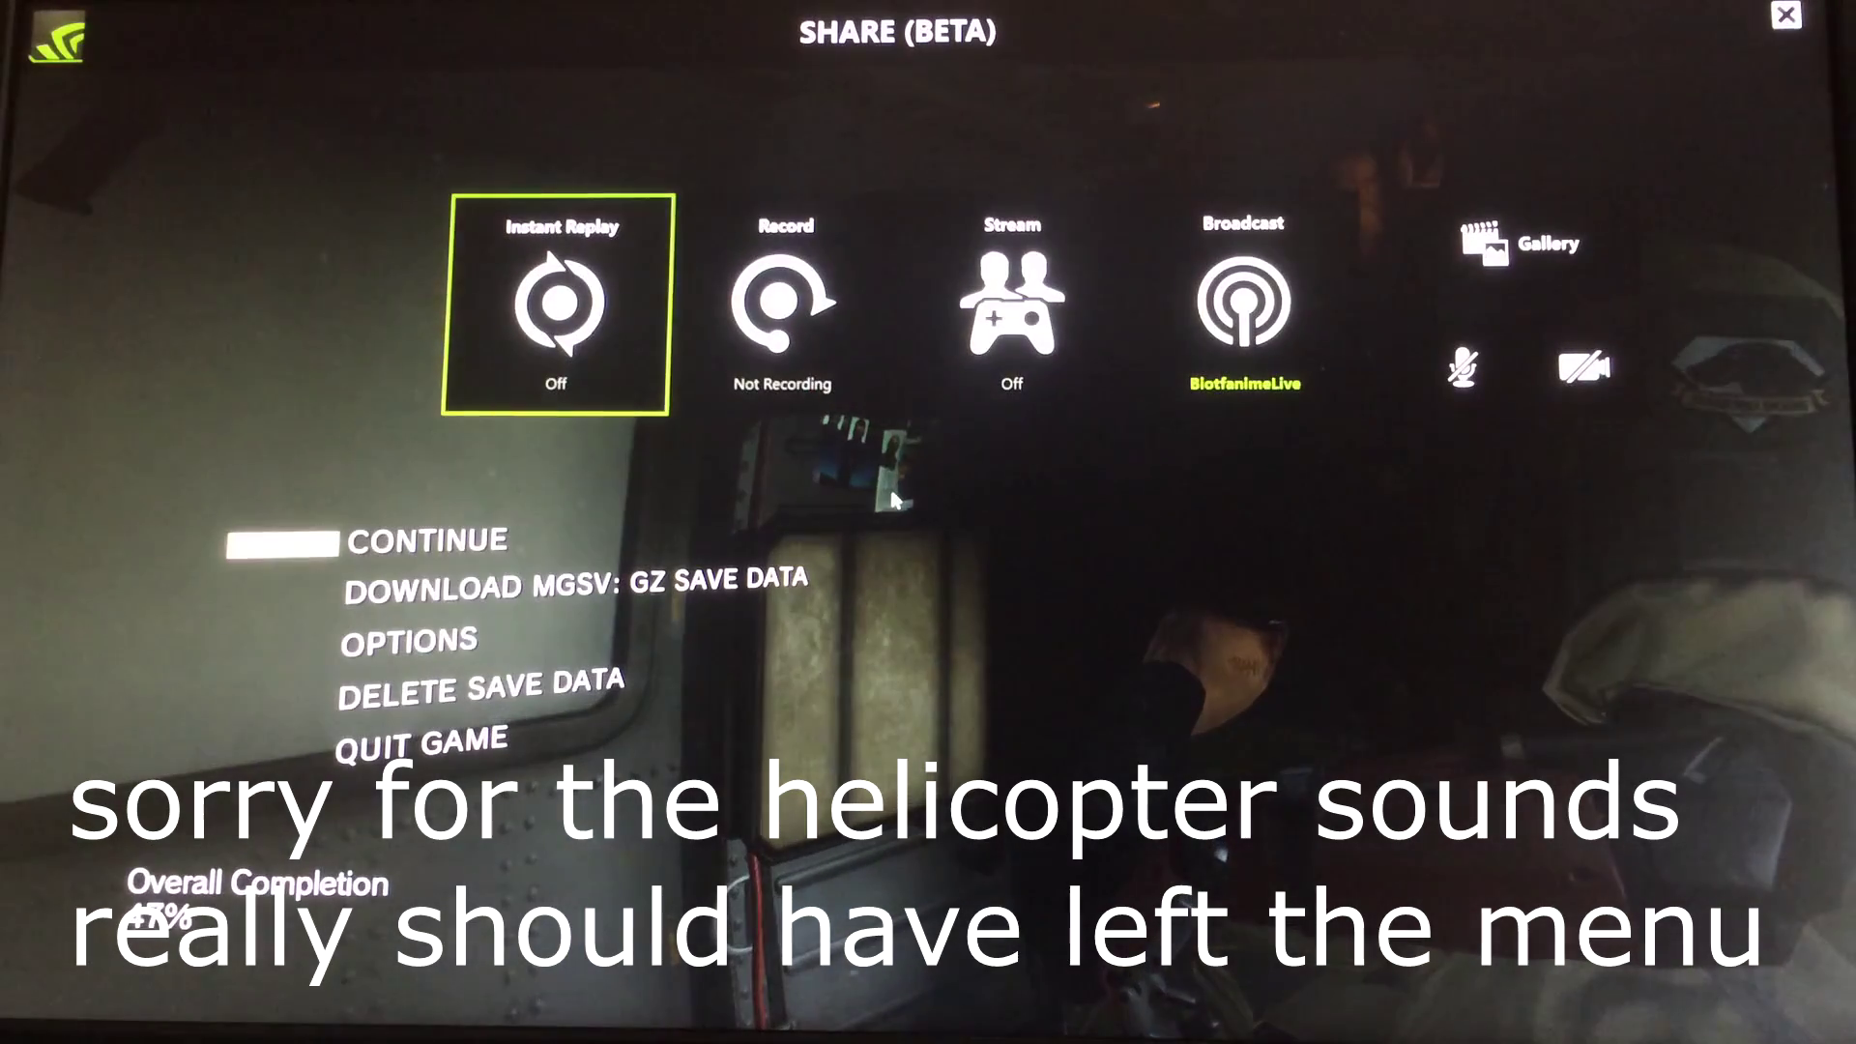
click(1008, 377)
click(998, 445)
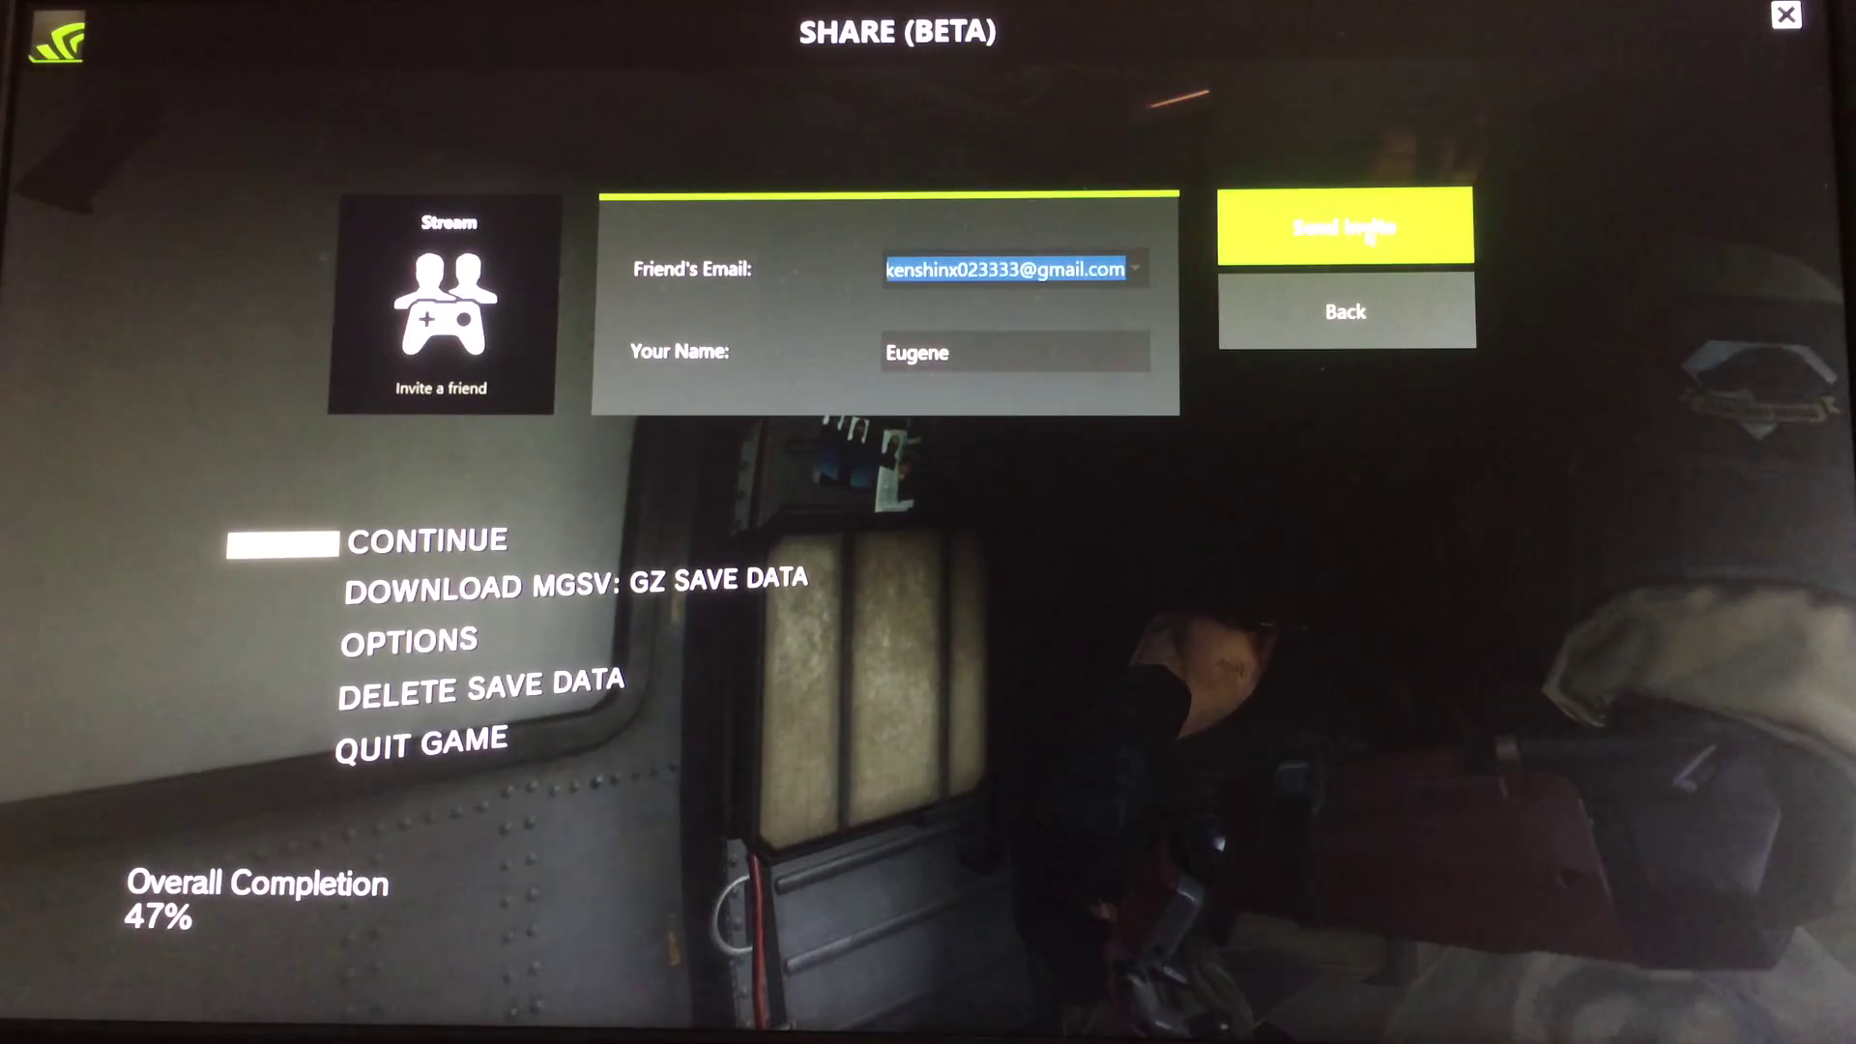
click(1340, 254)
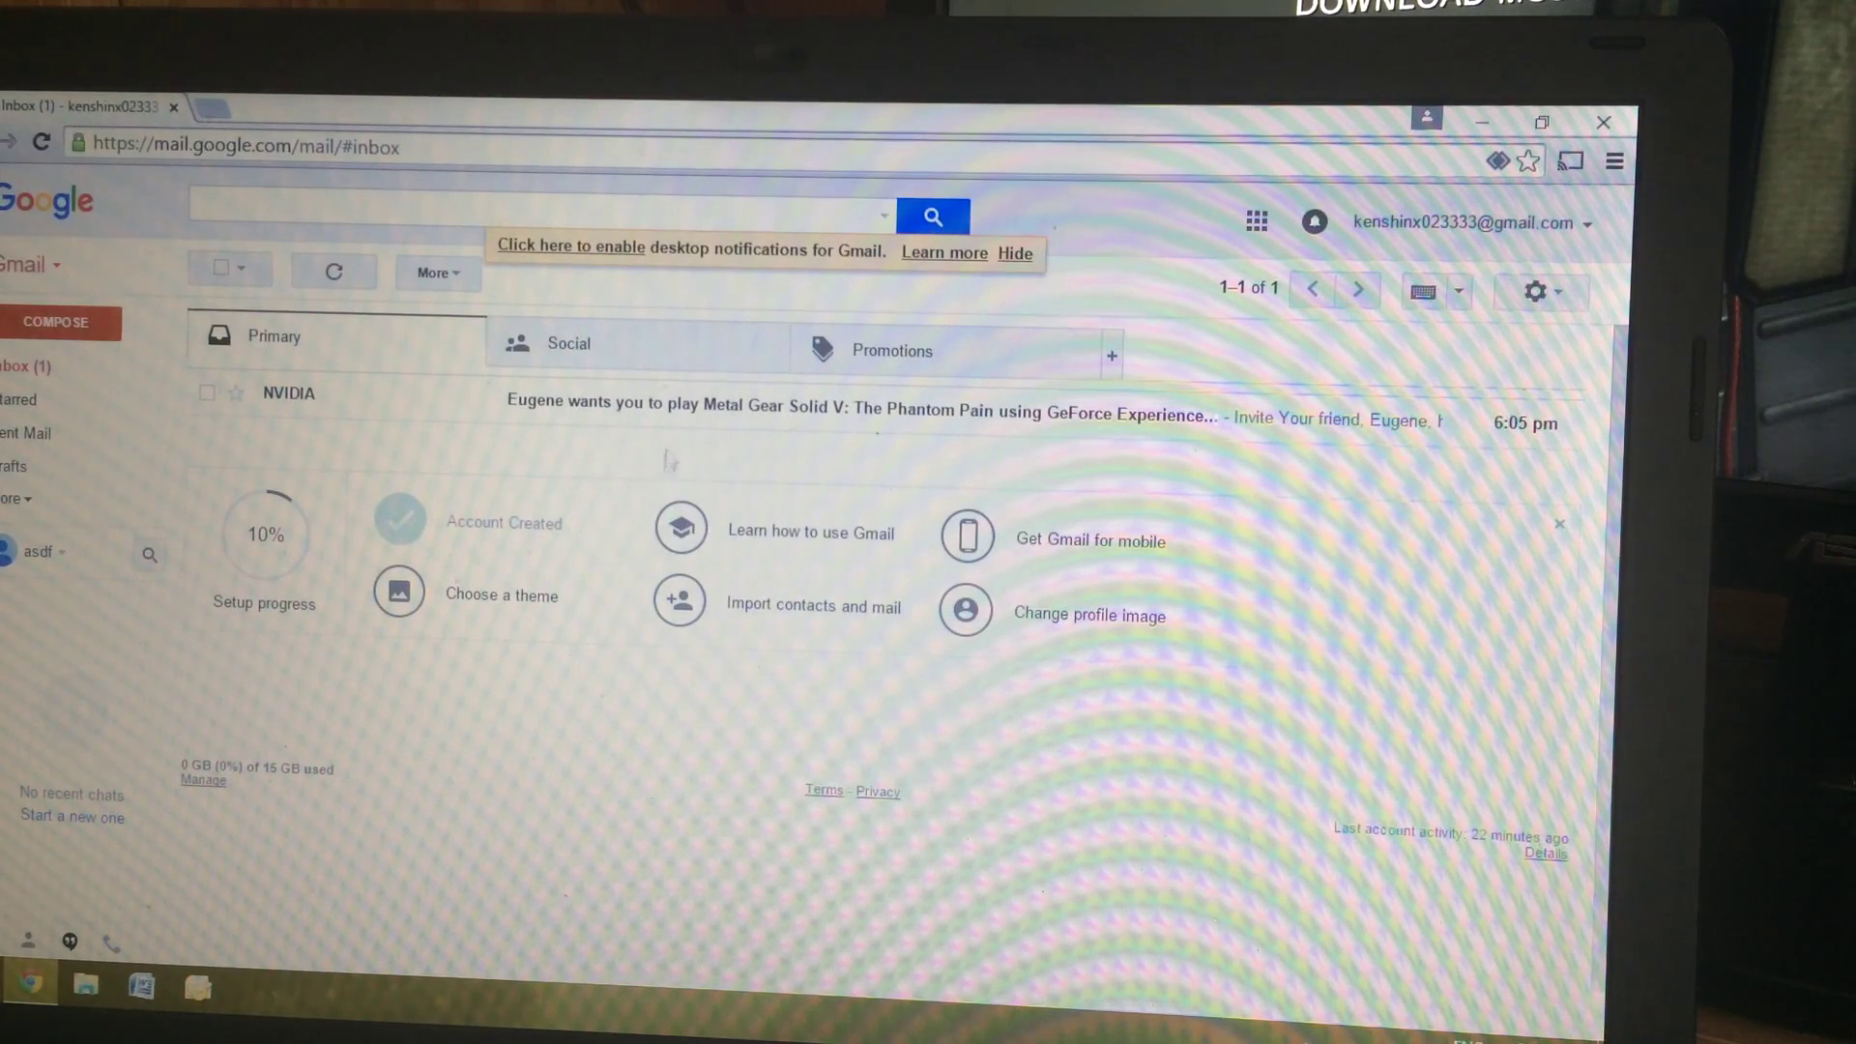
Step: Switch to the guest laptop's Gmail inbox, open the NVIDIA invitation to play Metal Gear Solid V, and read through it to the accept option
click(776, 418)
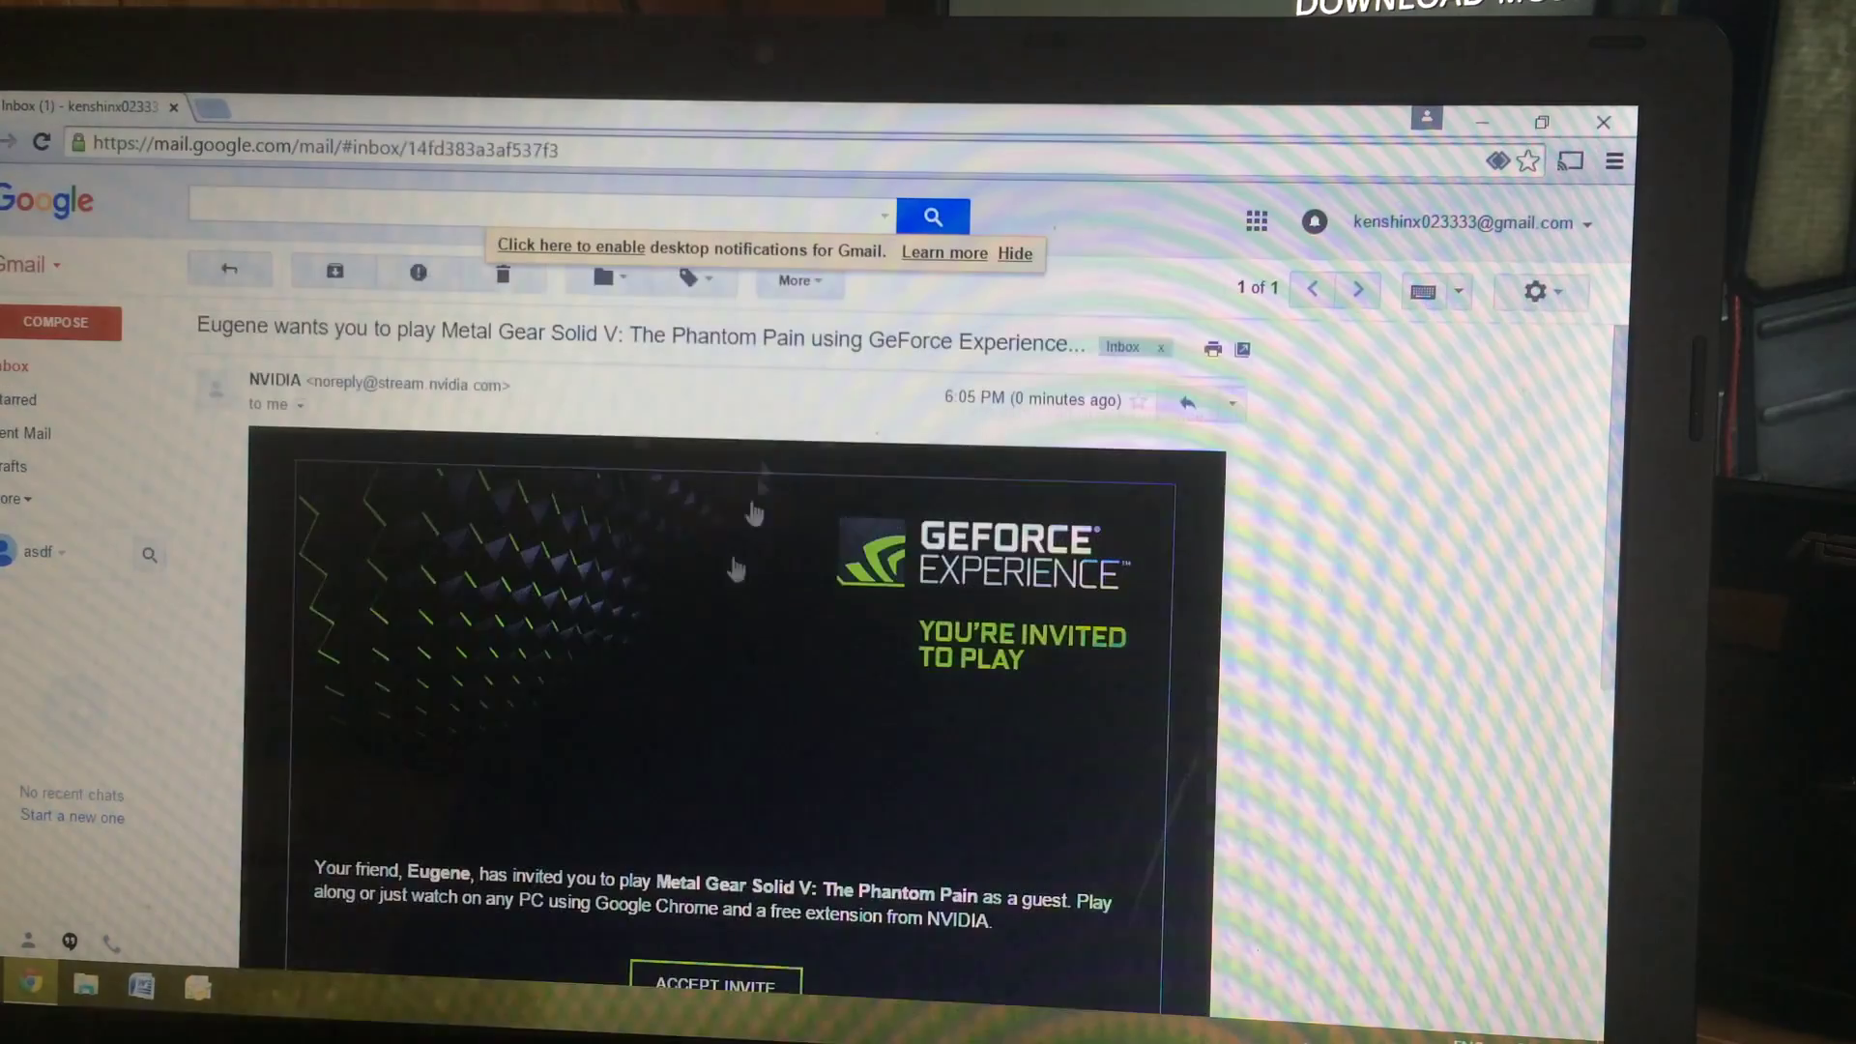
scroll(624, 580, down, 4)
scroll(619, 580, up, 2)
scroll(620, 586, up, 2)
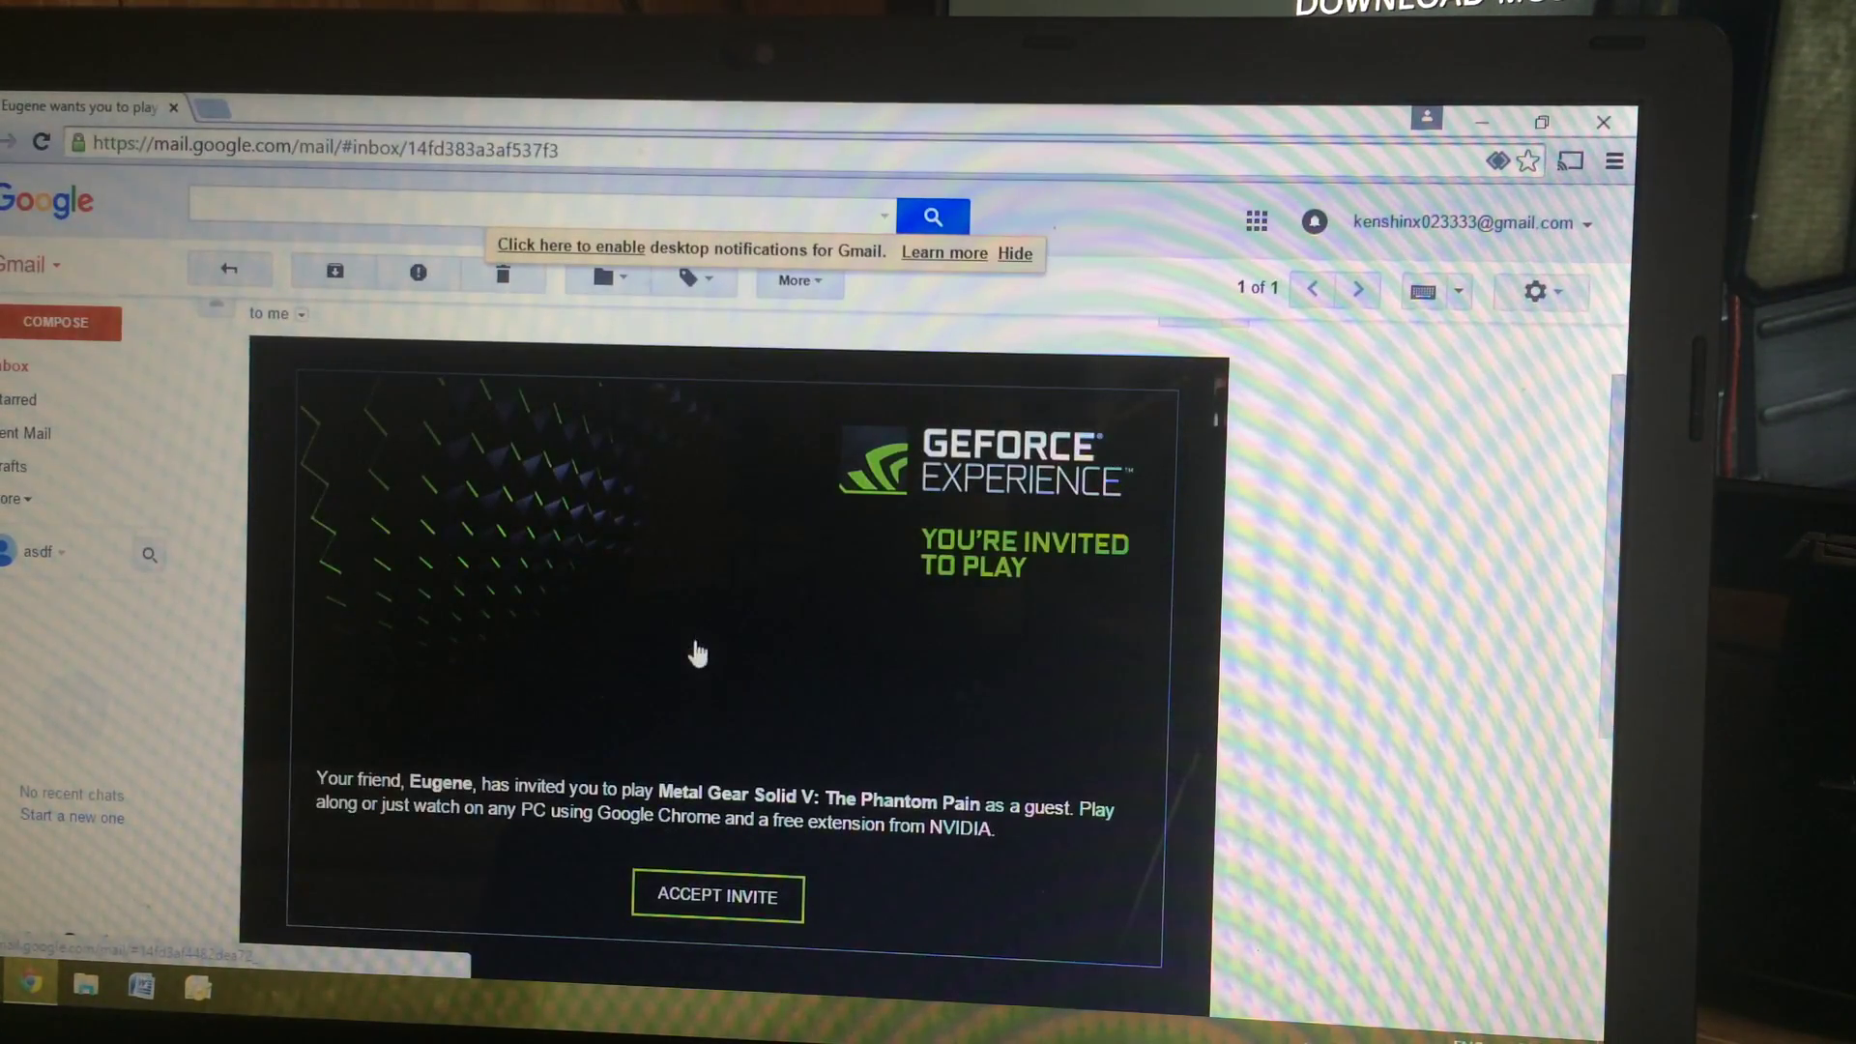
scroll(701, 646, down, 5)
scroll(677, 644, up, 4)
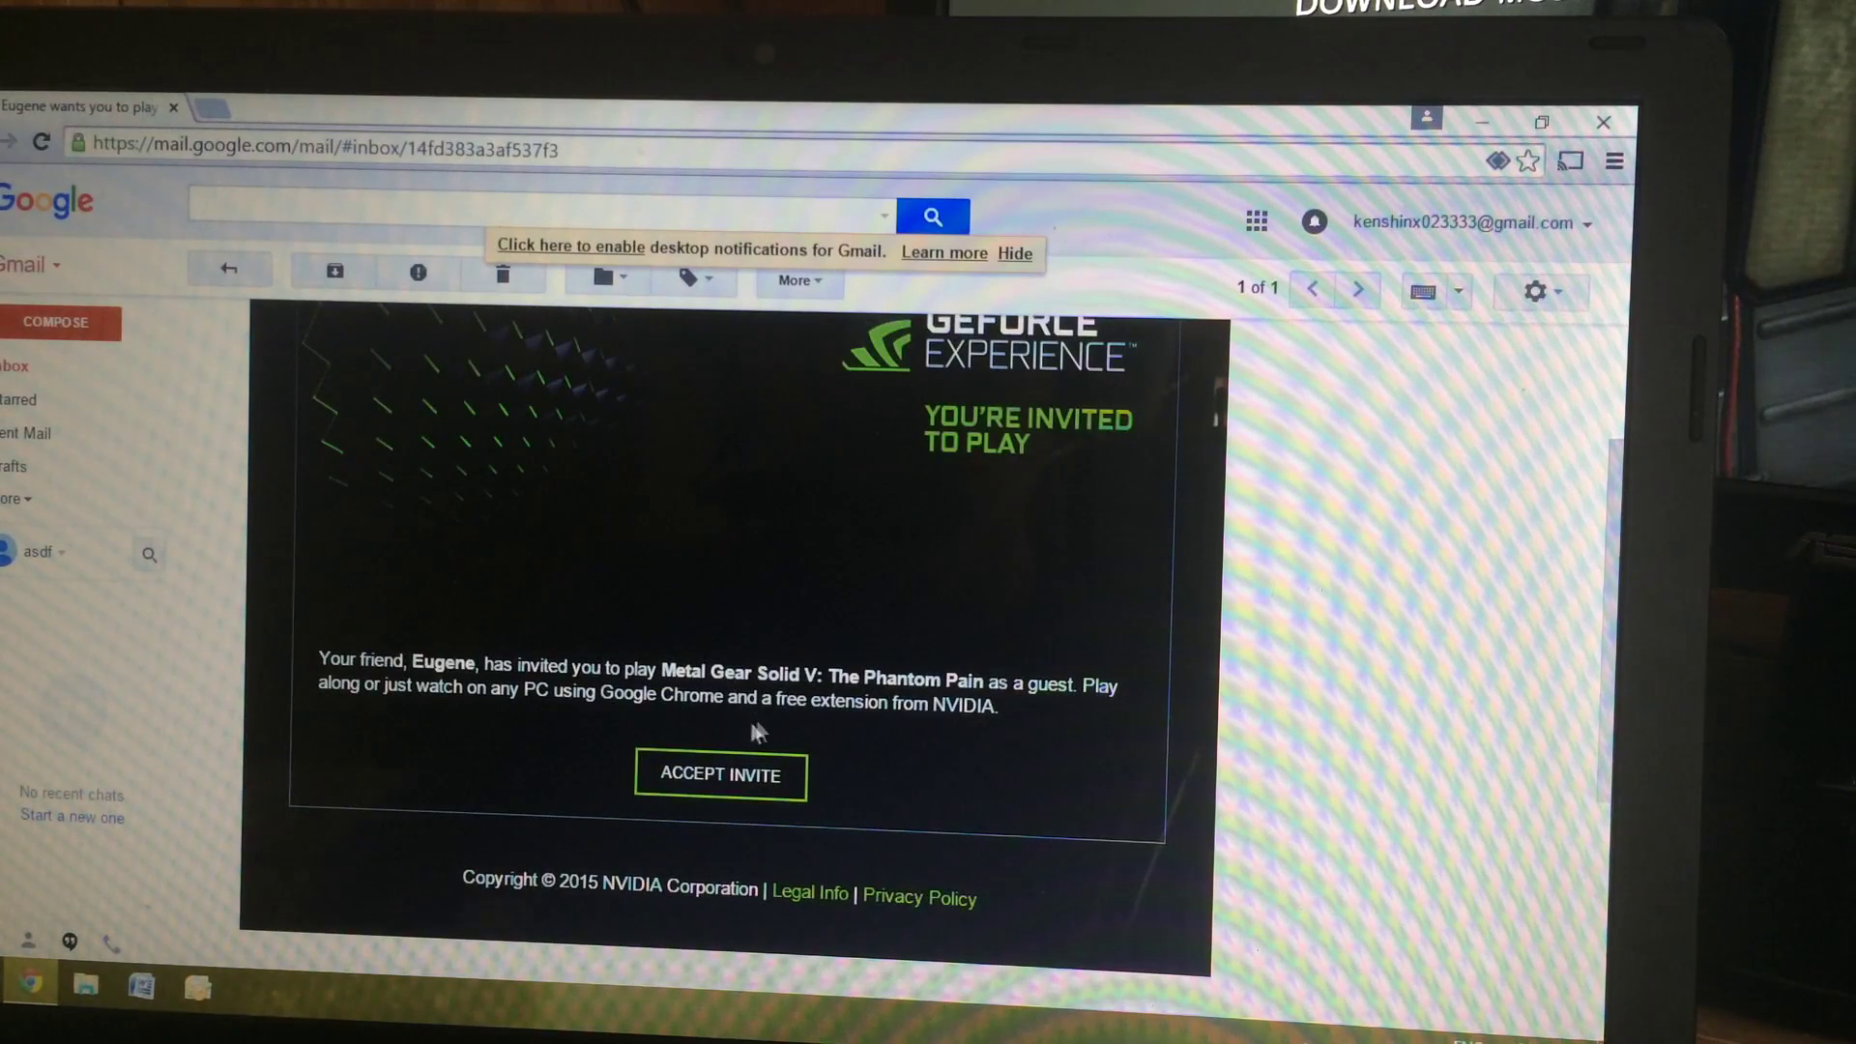